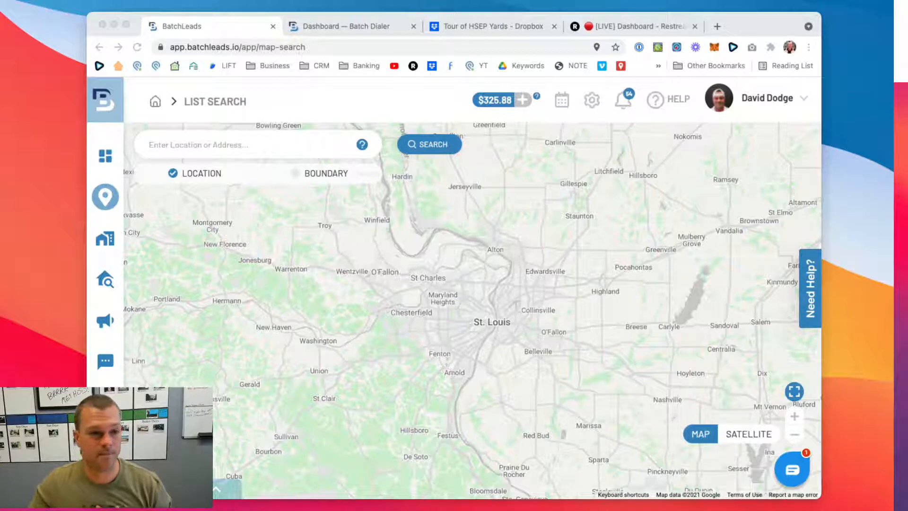
- Reload the list search page and display the area in map view instead of satellite
left_click(500, 245)
scroll(480, 303, "up", 3)
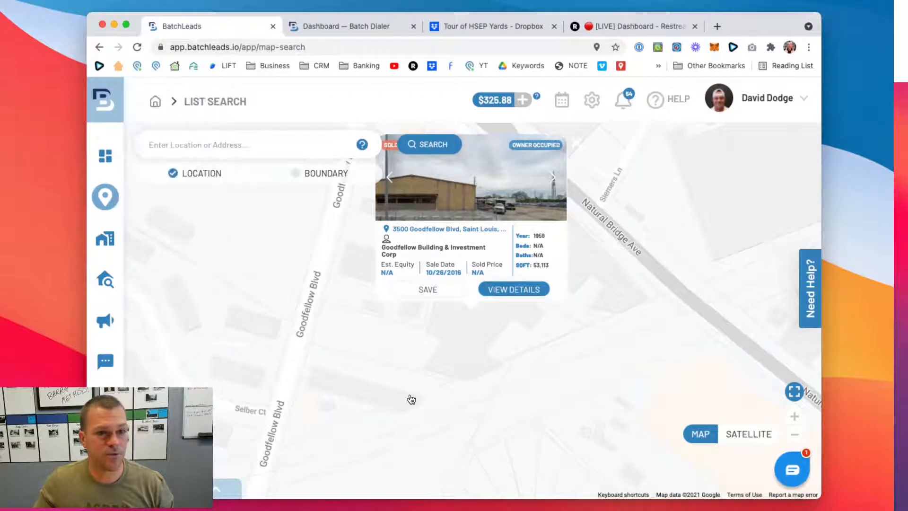
left_click(327, 49)
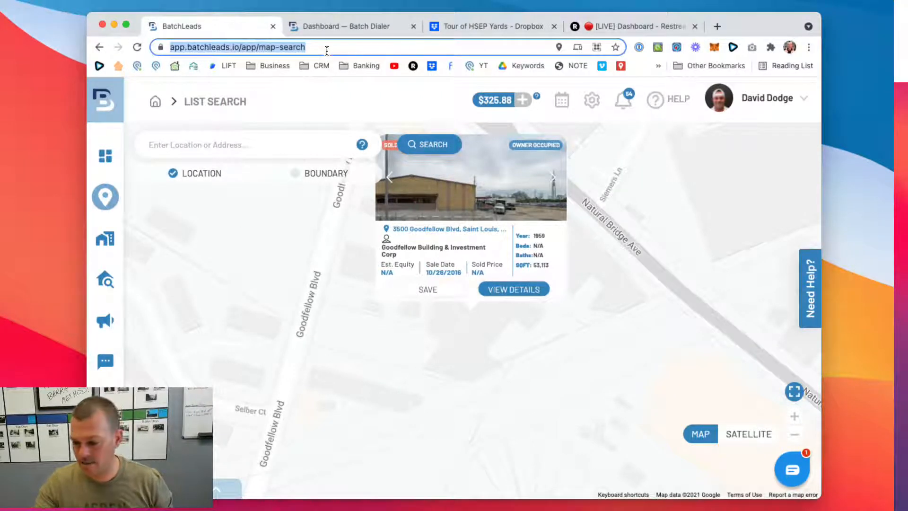
key("Return")
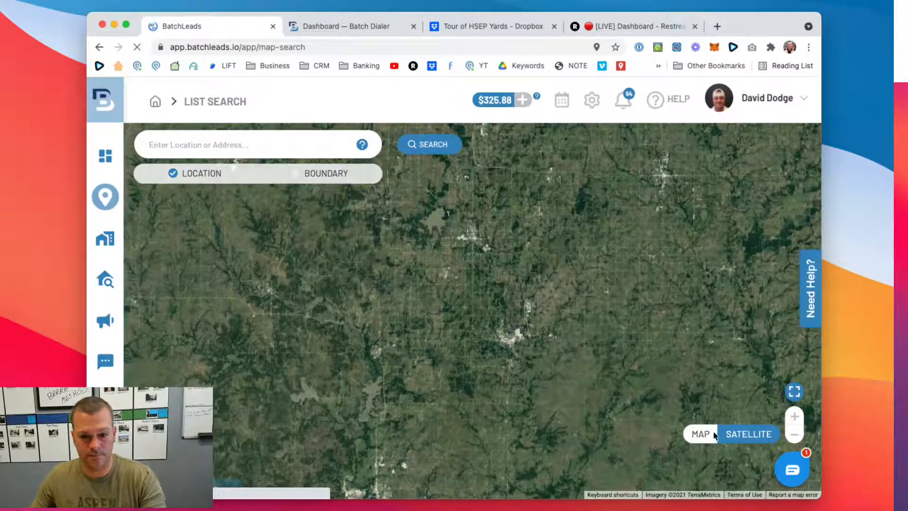
left_click(704, 434)
- Search for properties in St. Louis, MO, USA, then clear the search
left_click(233, 144)
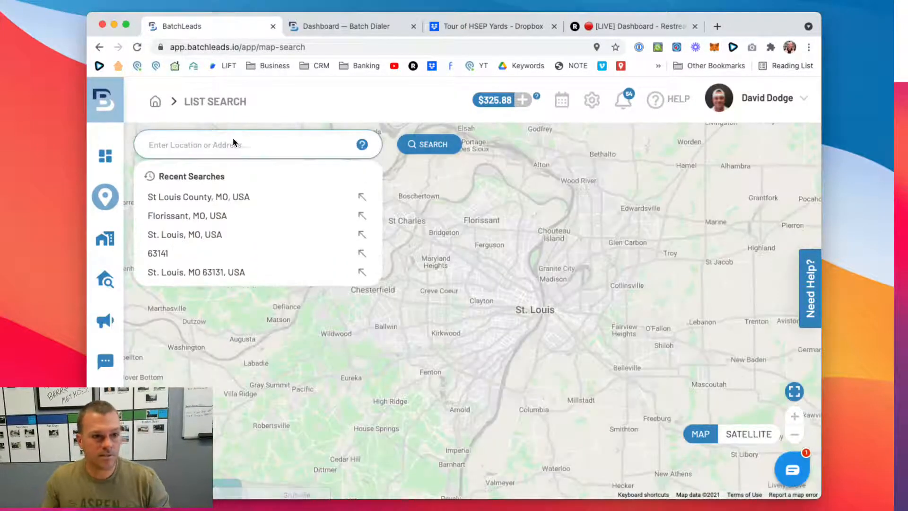
left_click(184, 233)
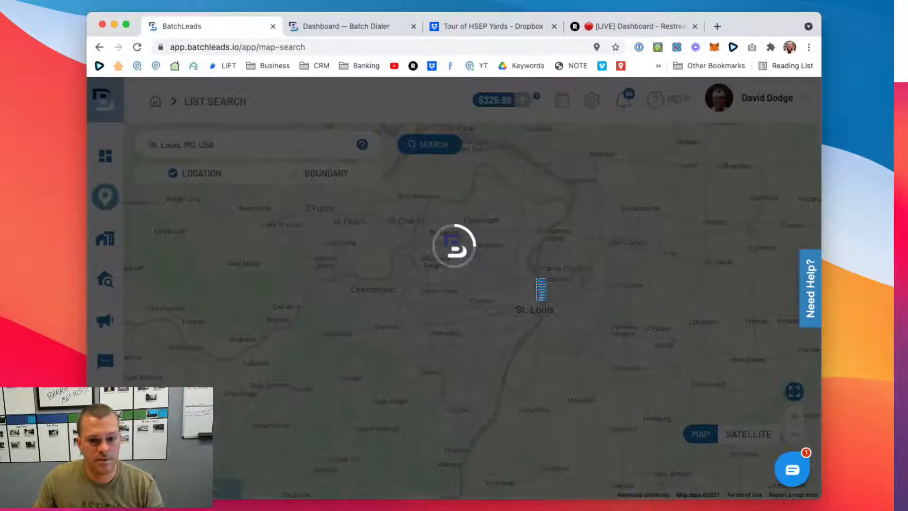
scroll(504, 287, "up", 3)
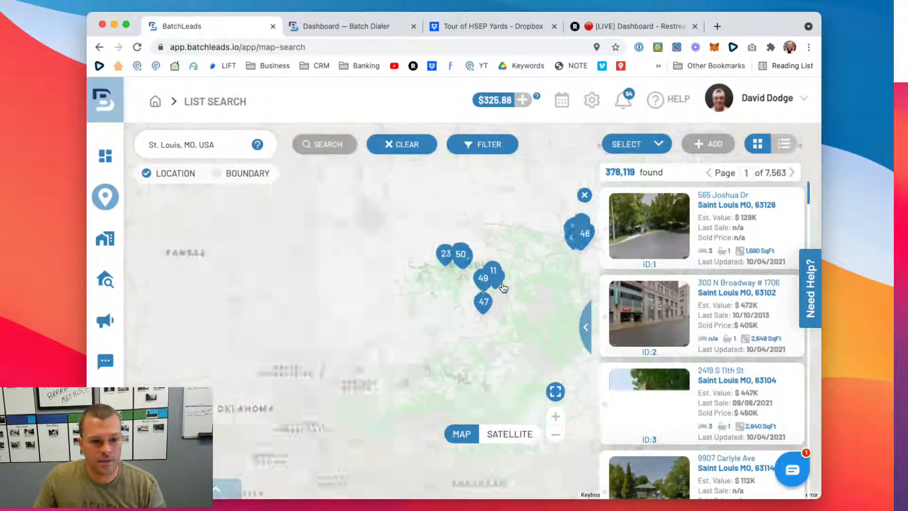
left_click_drag(504, 287, 412, 291)
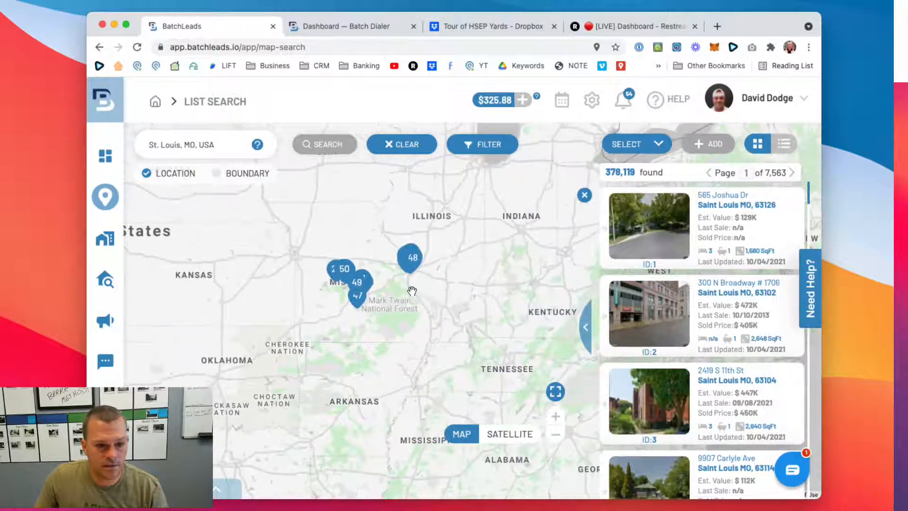
double_click(410, 288)
left_click(399, 146)
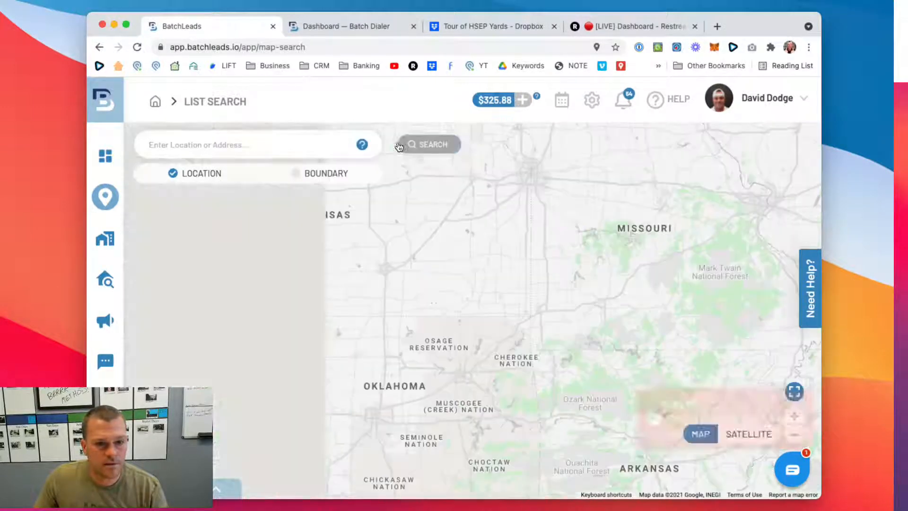
left_click_drag(477, 336, 243, 359)
left_click_drag(516, 267, 491, 312)
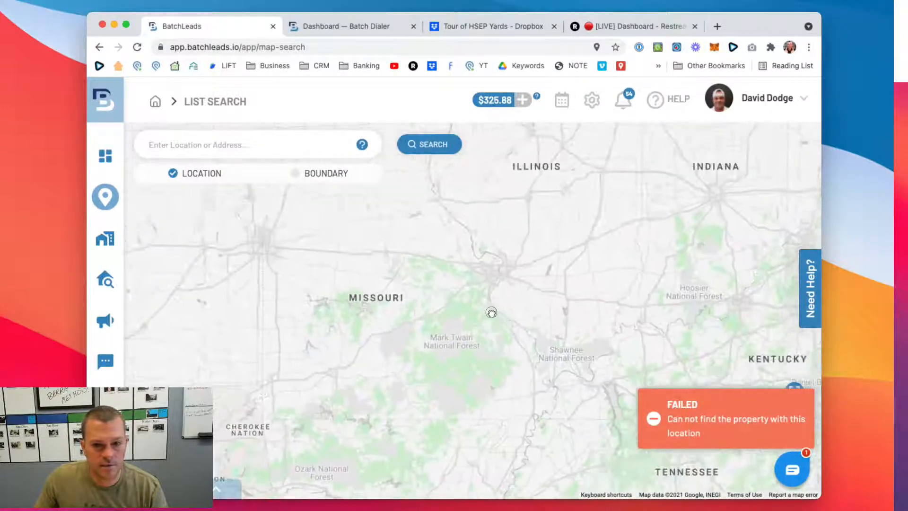
left_click(480, 271)
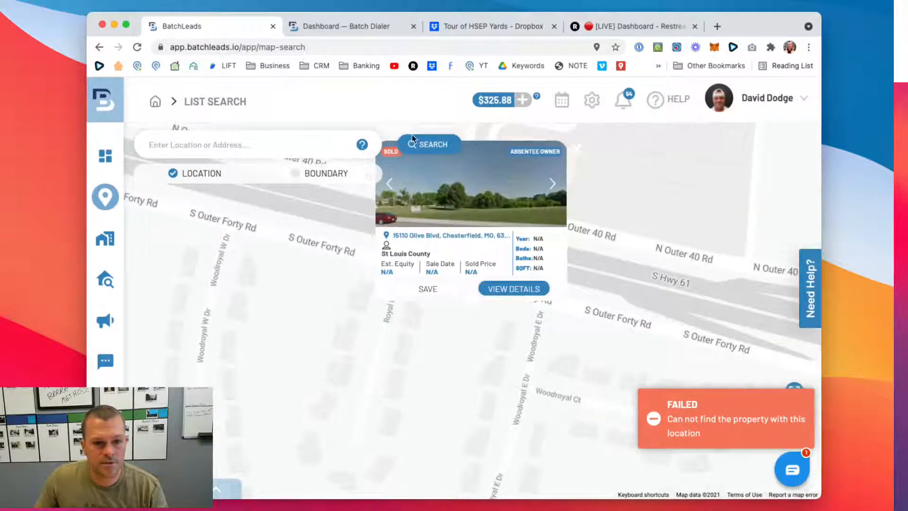
left_click(249, 136)
left_click(269, 98)
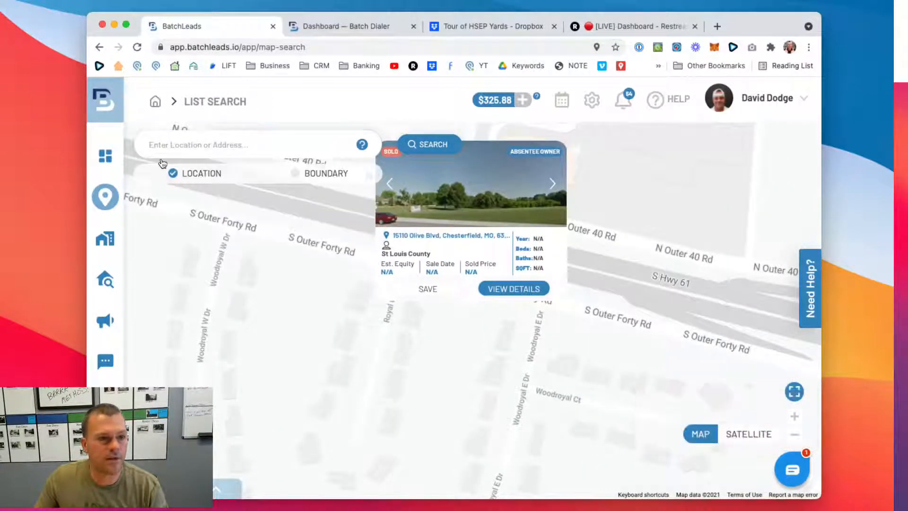
scroll(269, 266, "down", 5)
left_click_drag(270, 266, 503, 379)
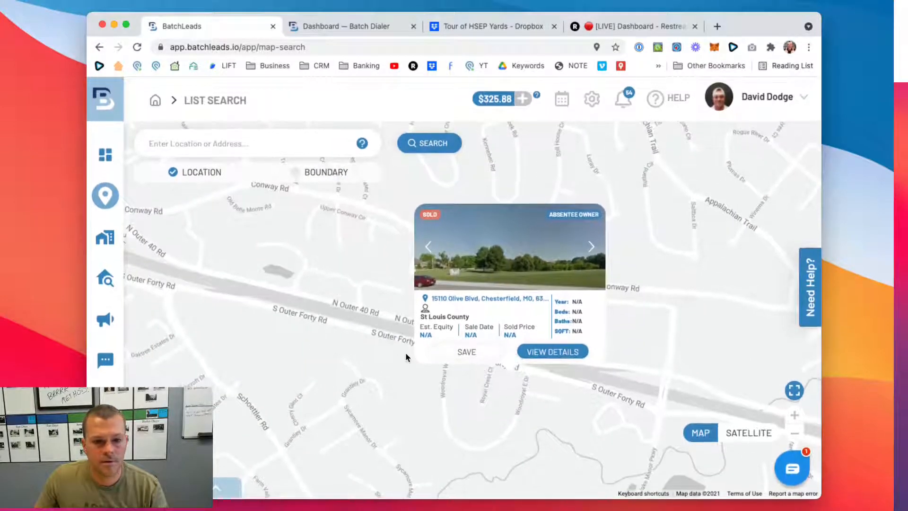
left_click(307, 350)
left_click(381, 351)
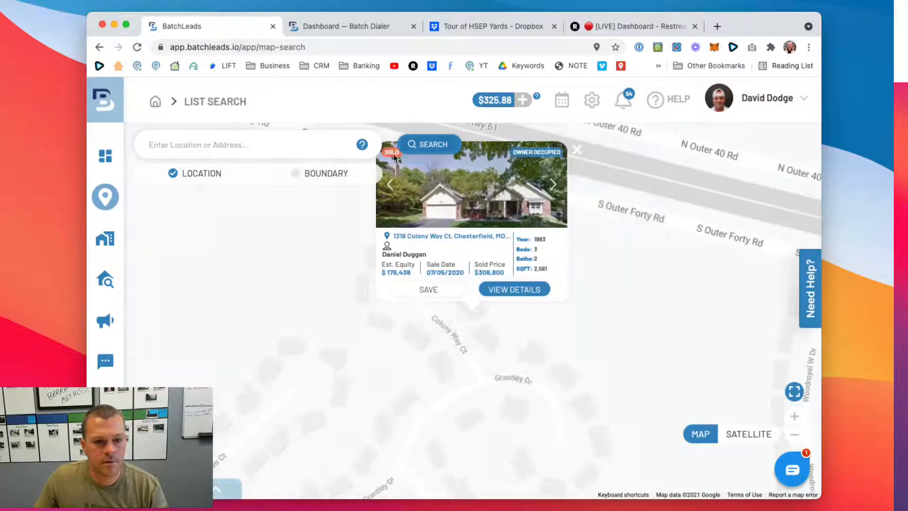
left_click(577, 150)
- Draw a rectangular search boundary northwest of St. Louis around O'Fallon, St Peters and St Charles, and search for properties inside it
scroll(534, 303, "down", 3)
scroll(534, 304, "down", 5)
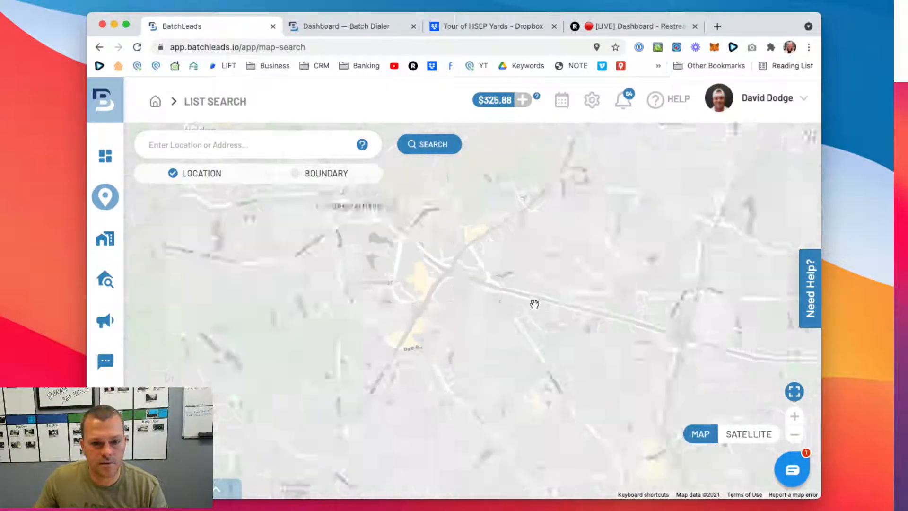
left_click_drag(533, 303, 276, 221)
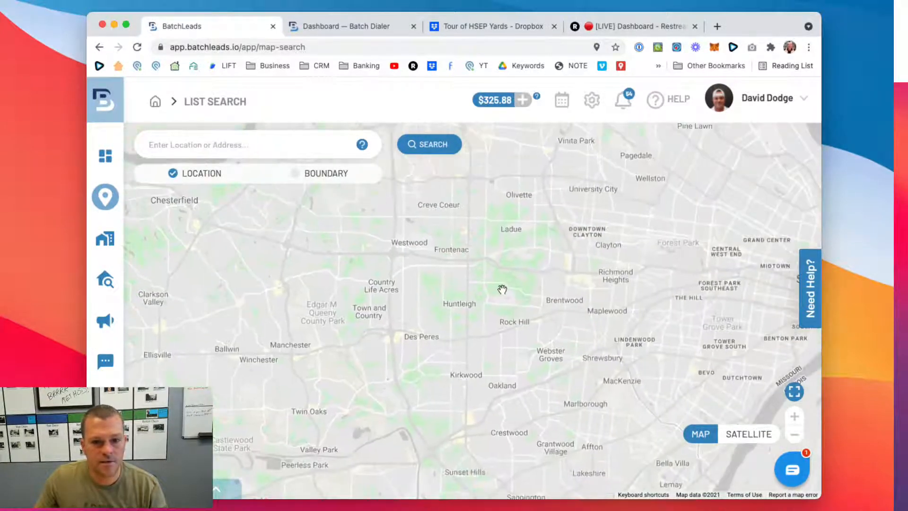
scroll(503, 290, "down", 5)
left_click_drag(512, 277, 470, 350)
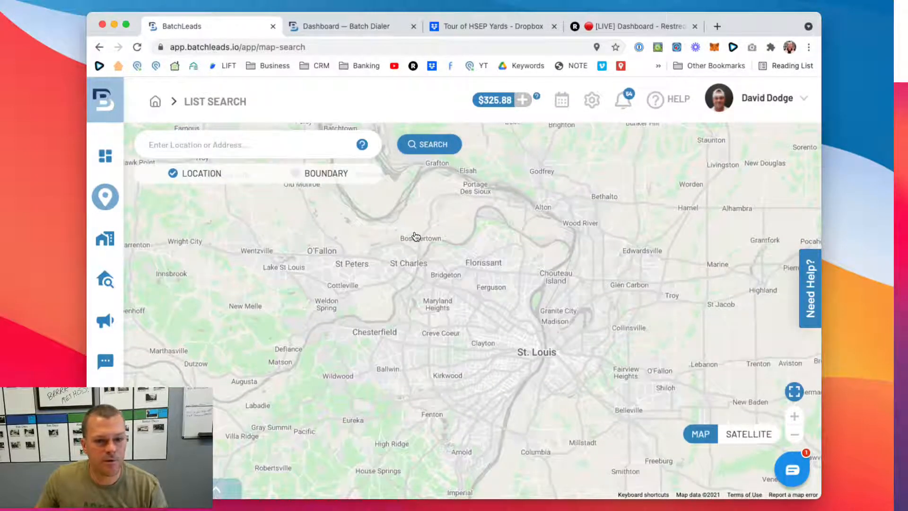
left_click_drag(415, 237, 436, 251)
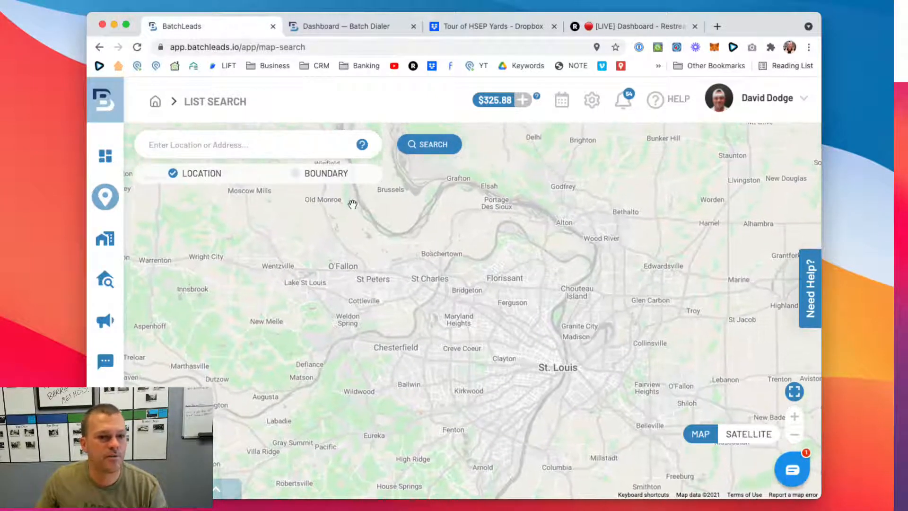
left_click(295, 174)
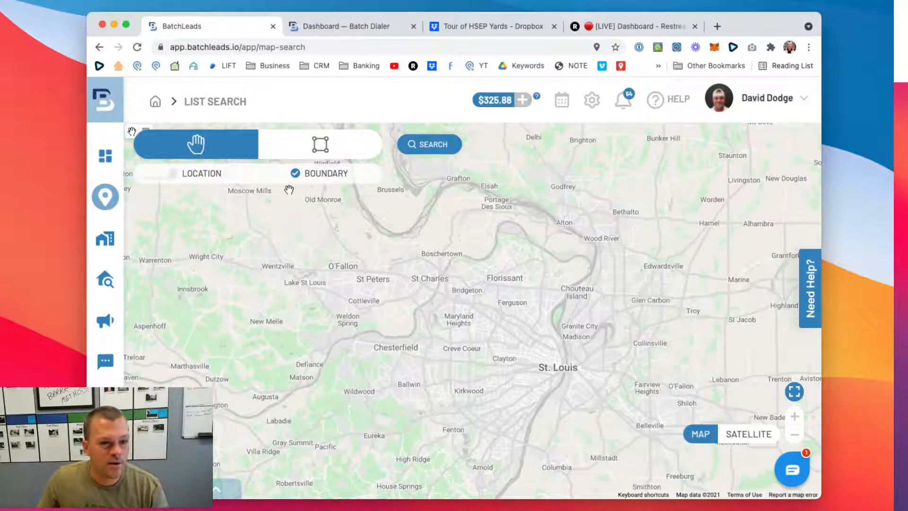
left_click(320, 145)
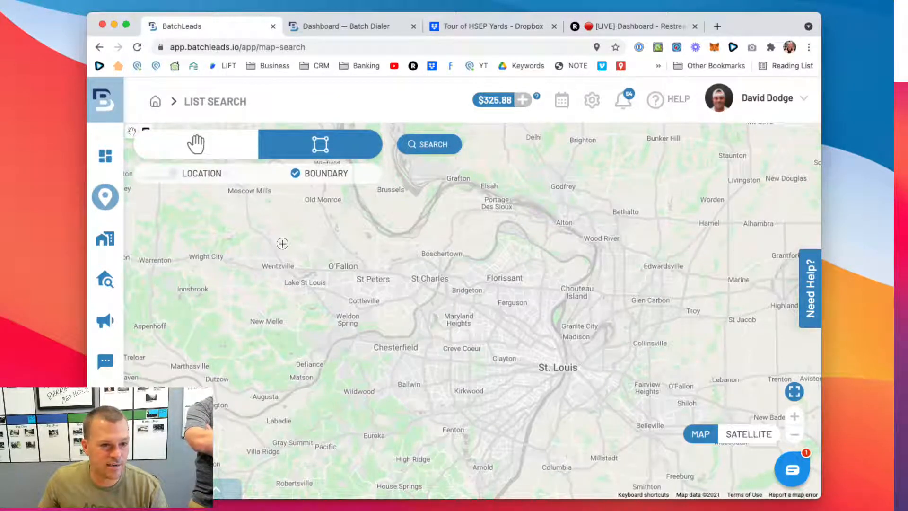
left_click_drag(282, 243, 464, 344)
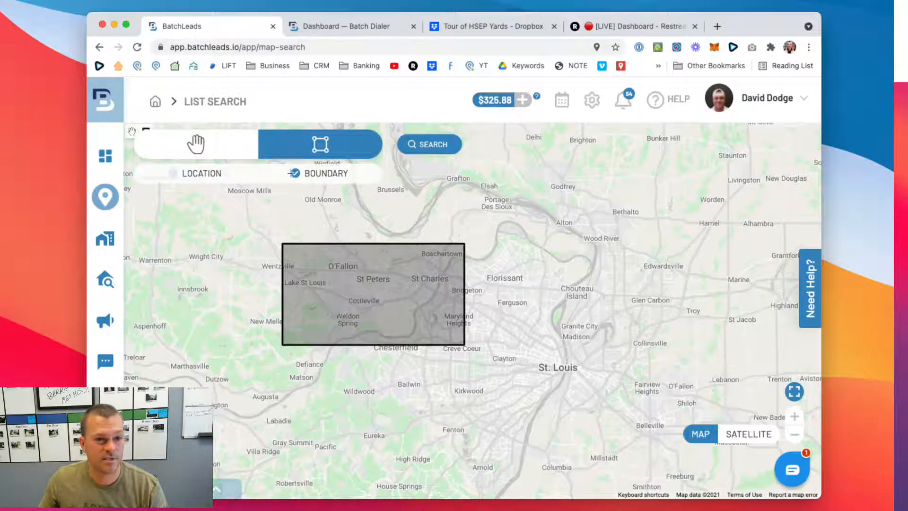
left_click(431, 152)
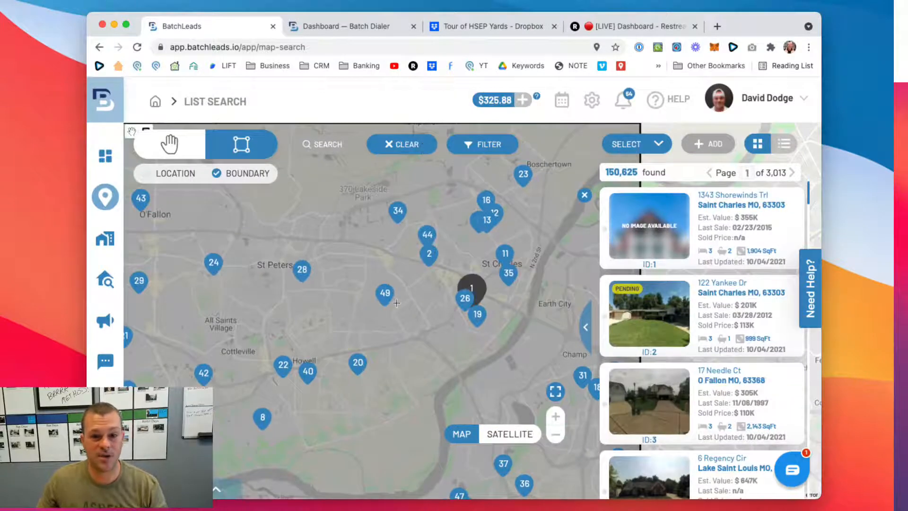
scroll(449, 288, "down", 4)
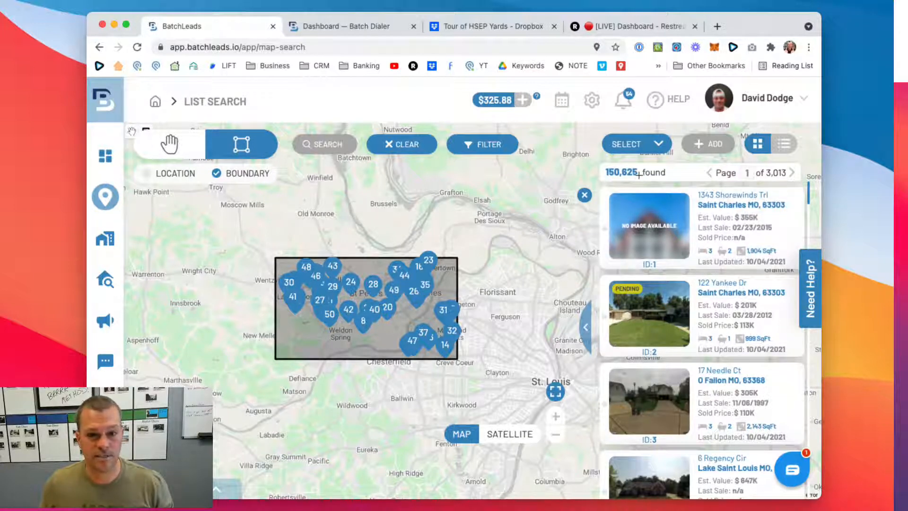
- Open the advanced search filters and expand the Valuation & Equity section
left_click(478, 147)
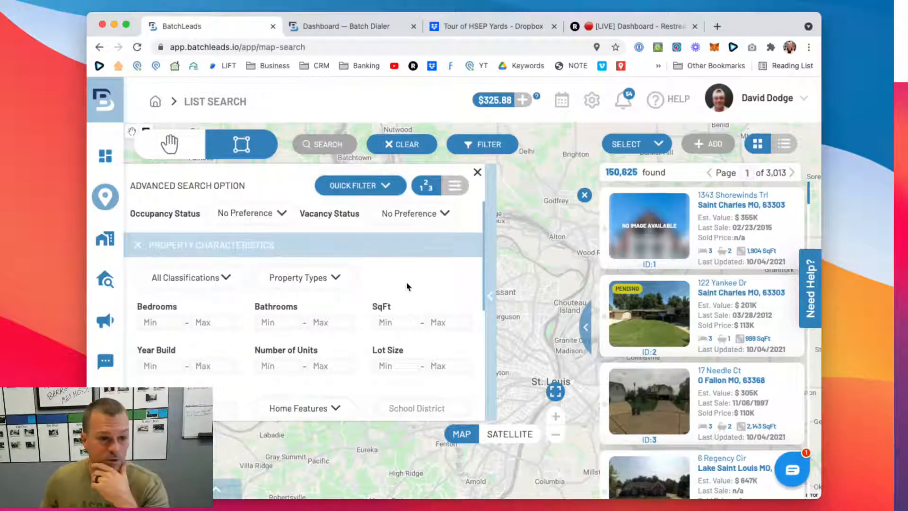
scroll(397, 273, "down", 5)
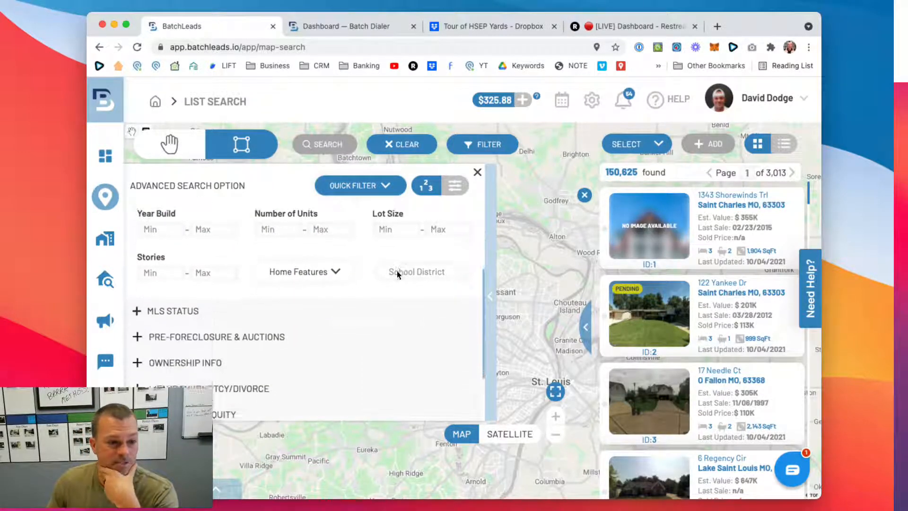
scroll(397, 270, "down", 1)
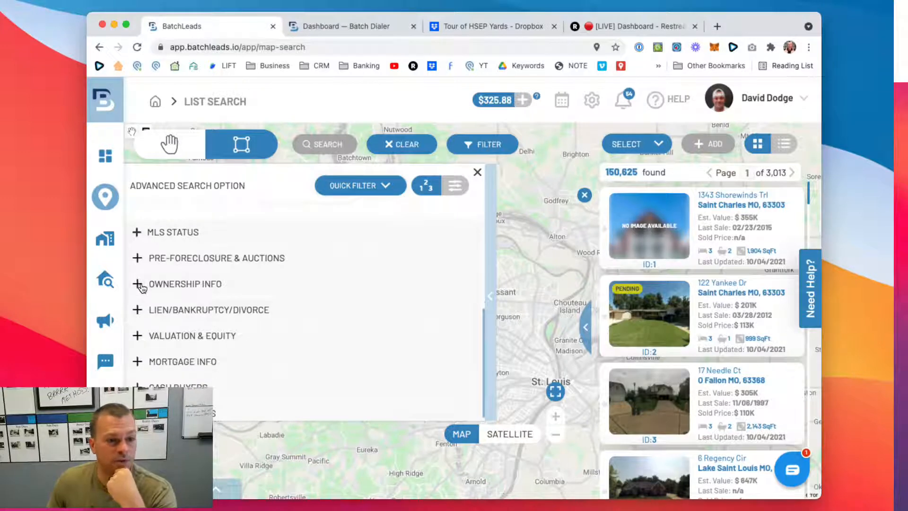
scroll(142, 288, "down", 1)
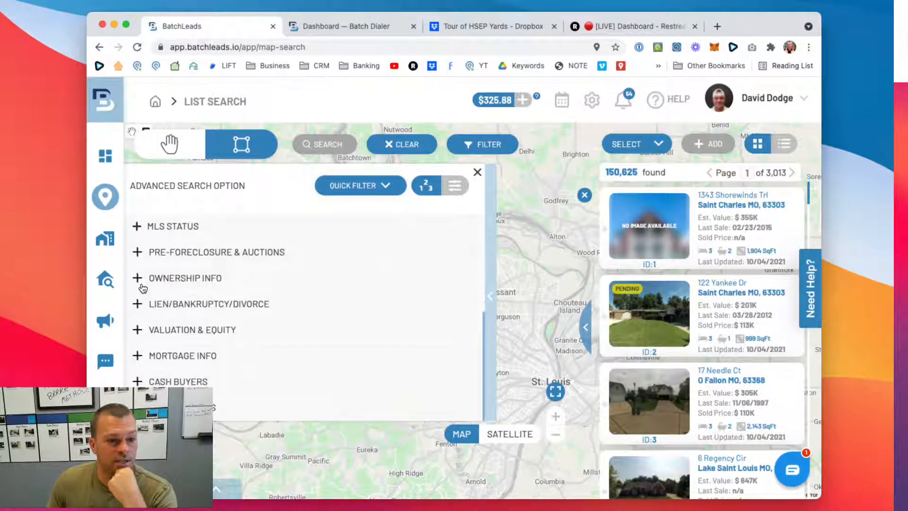
left_click(139, 336)
- Set the minimum Estimated Equity % filter to 30
scroll(246, 331, "up", 3)
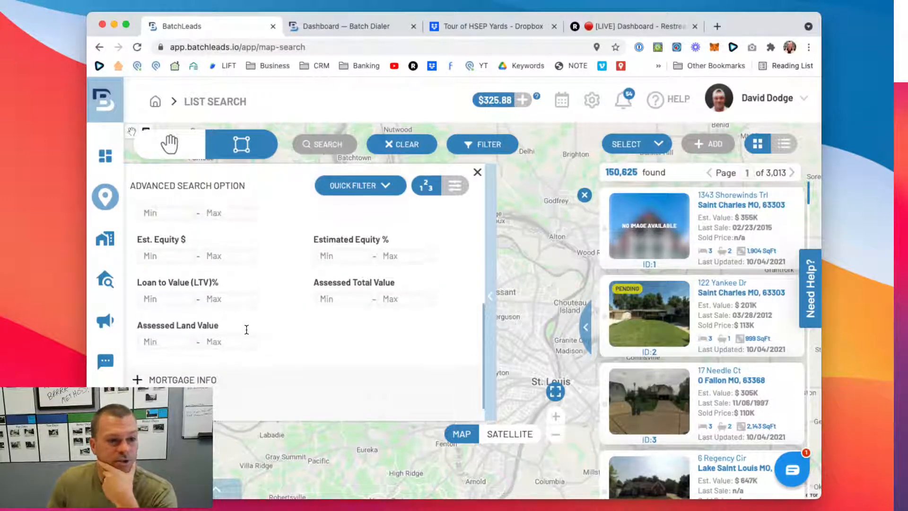
scroll(246, 333, "down", 1)
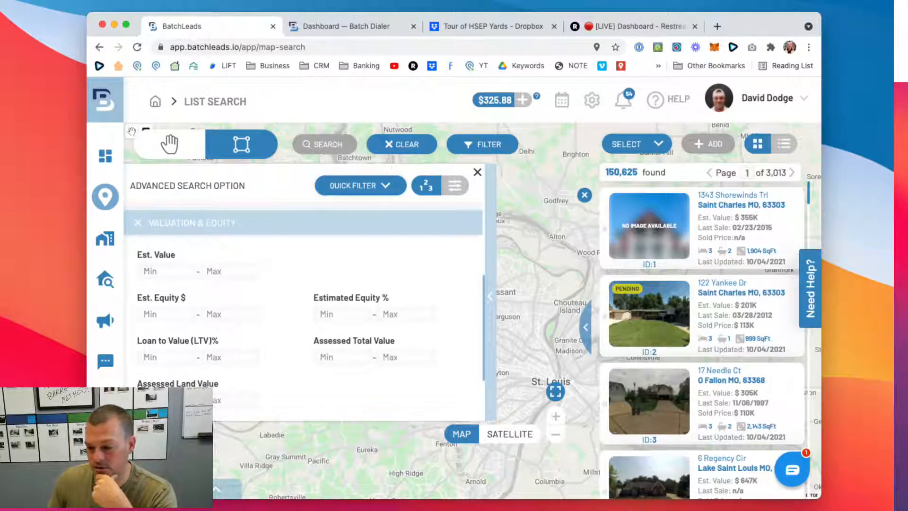
left_click_drag(106, 446, 800, 450)
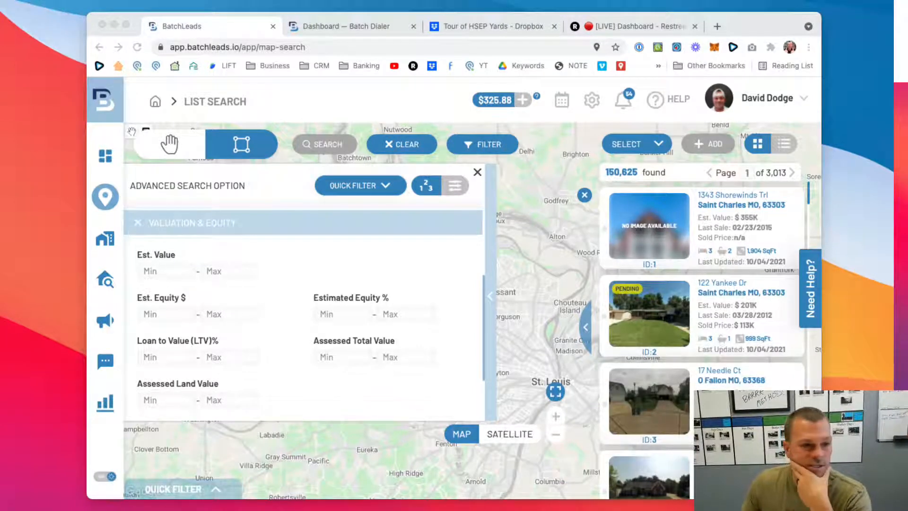
scroll(302, 316, "down", 1)
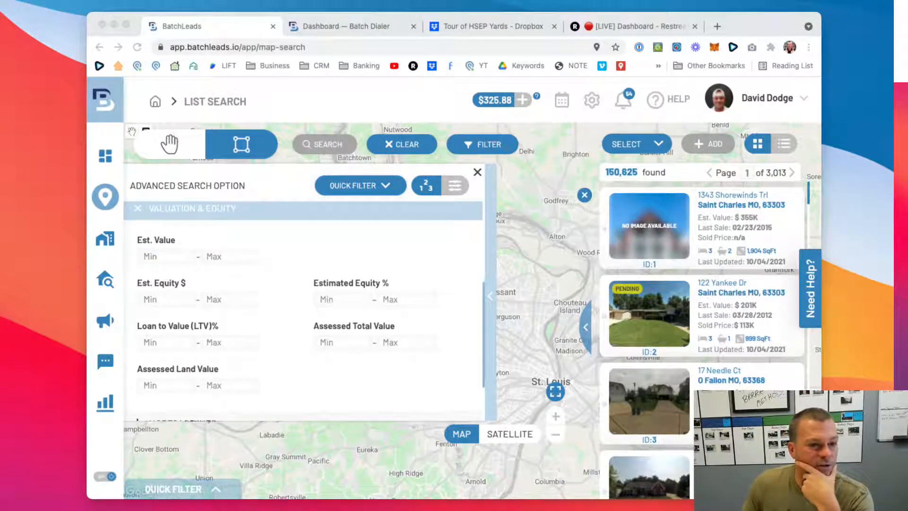
left_click(357, 304)
left_click(351, 301)
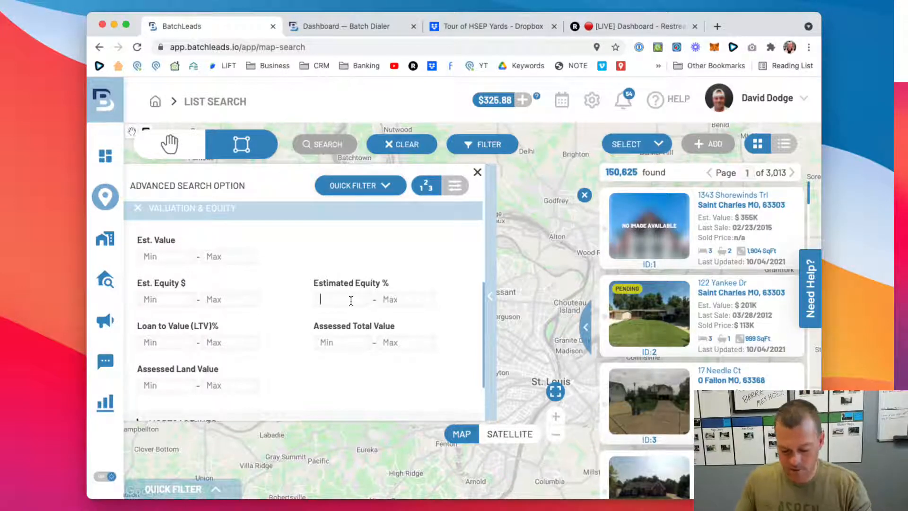
type("30")
left_click(356, 244)
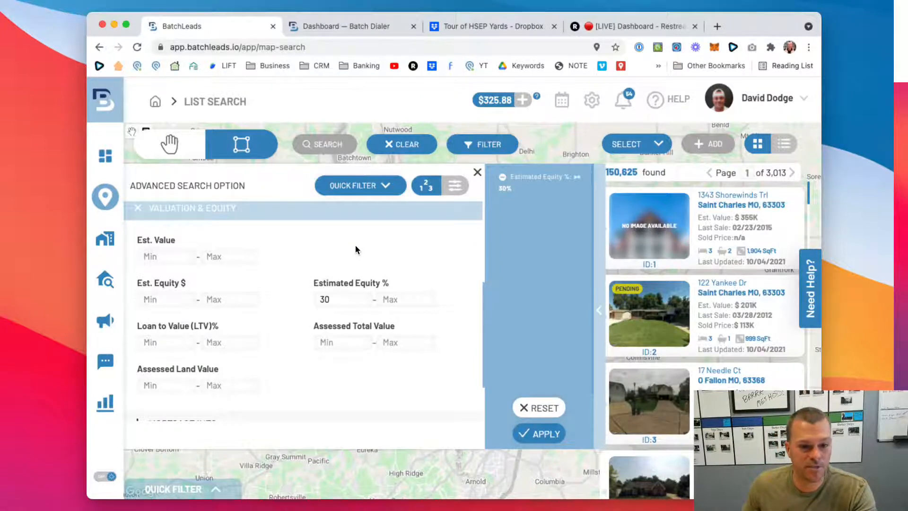
- Expand the MLS Status filter section and set On Market to No
scroll(283, 253, "up", 2)
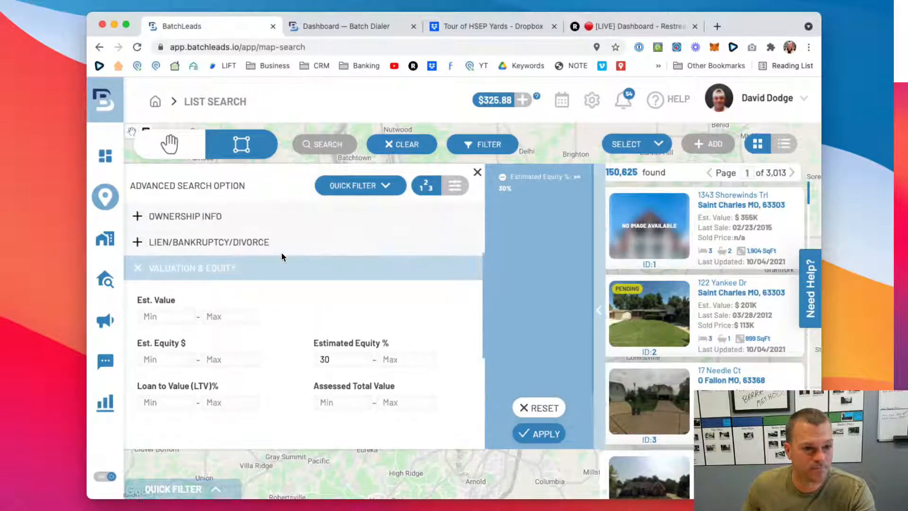
scroll(282, 257, "up", 4)
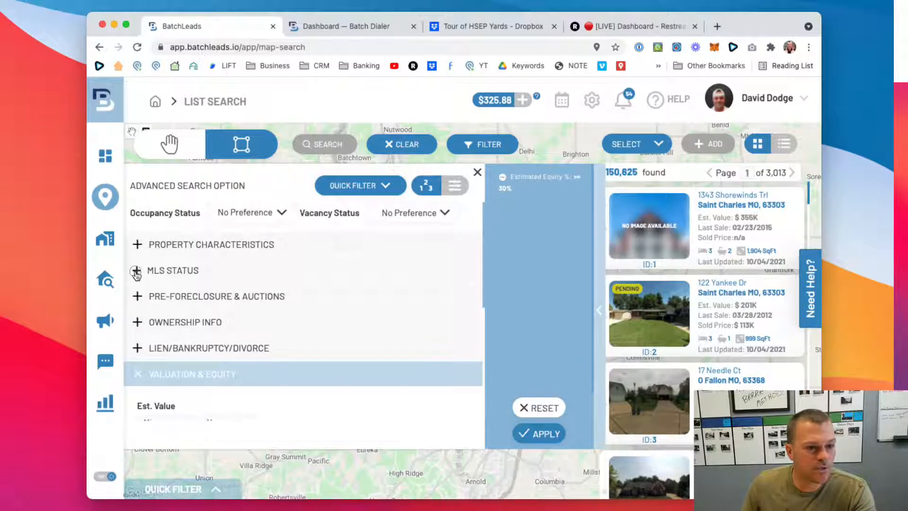
left_click(136, 271)
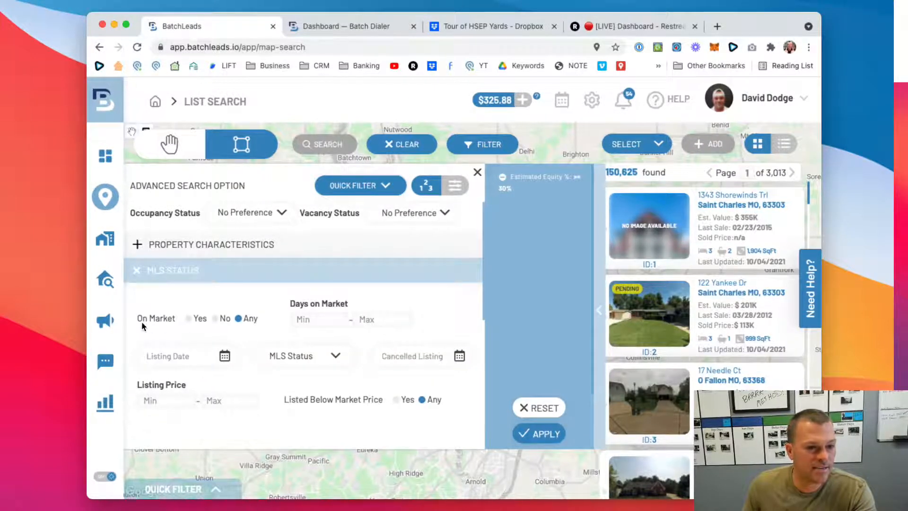
left_click(215, 319)
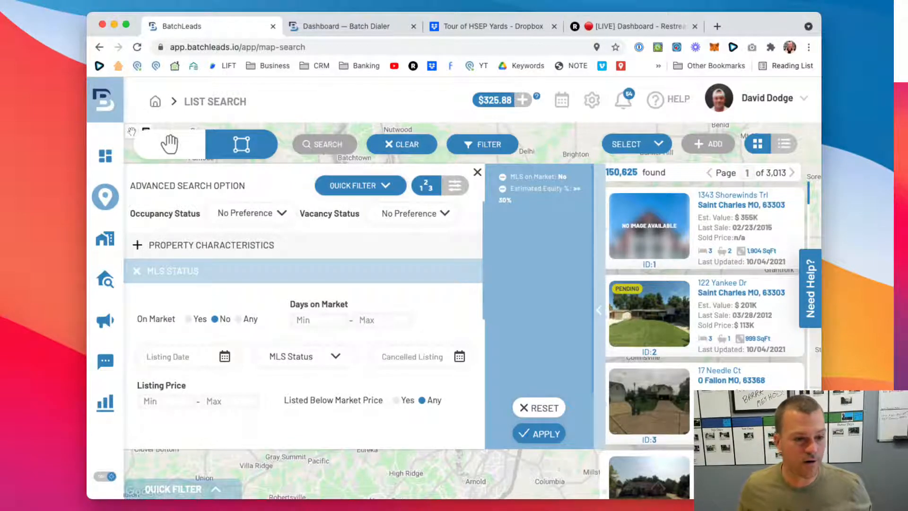
- Collapse the MLS Status section and apply the on-market and equity filters to the property search
scroll(270, 276, "down", 2)
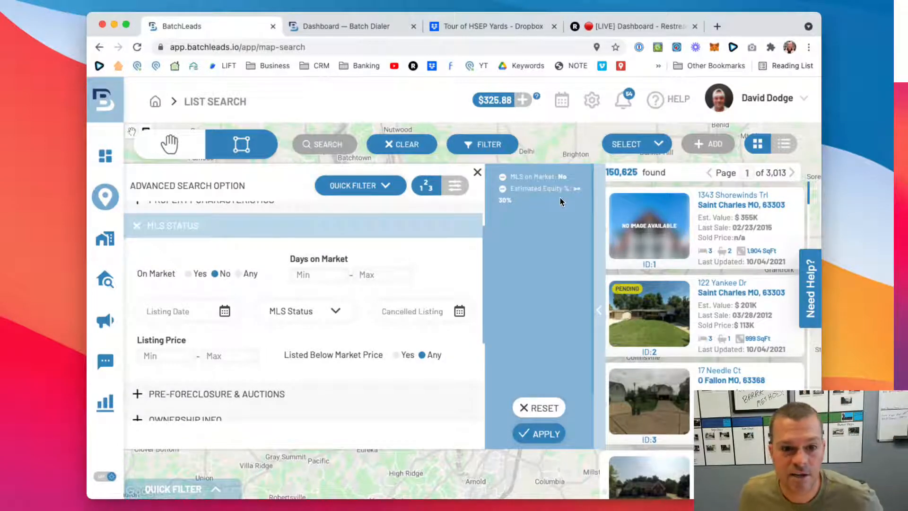
left_click(137, 228)
scroll(184, 274, "up", 2)
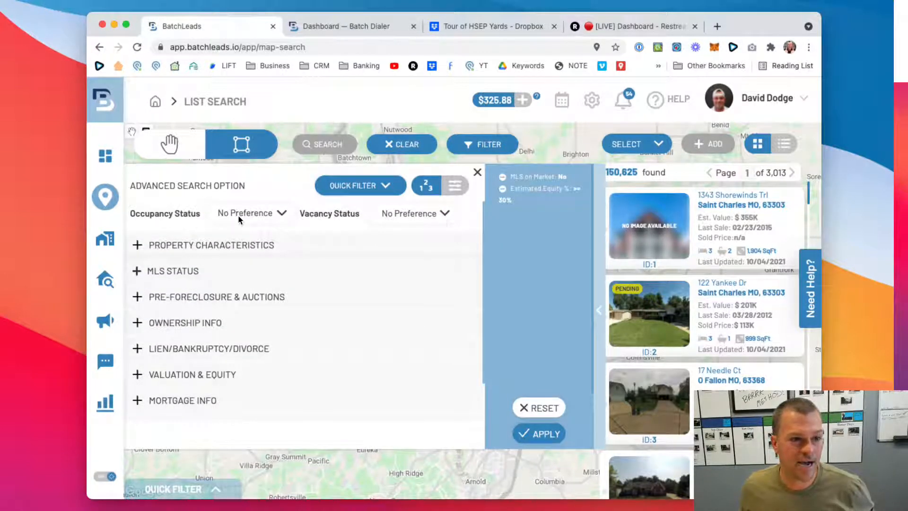
scroll(298, 232, "up", 1)
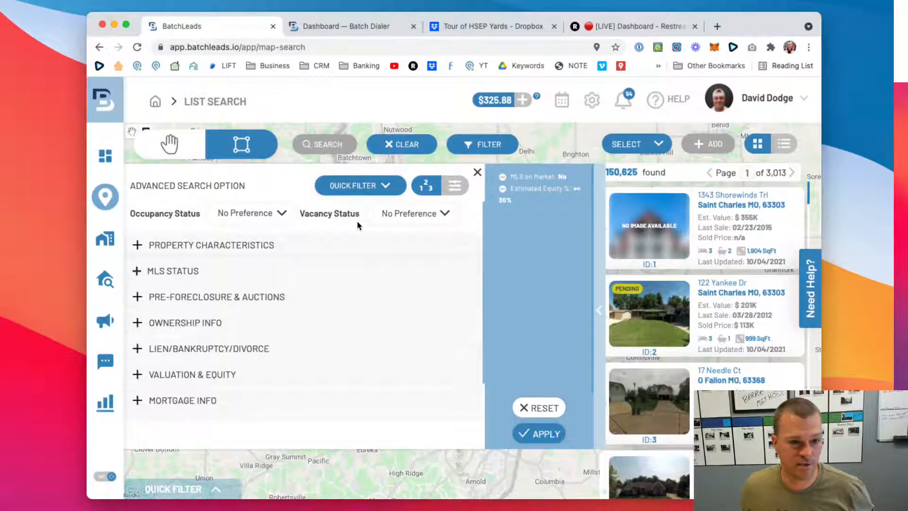
left_click(543, 433)
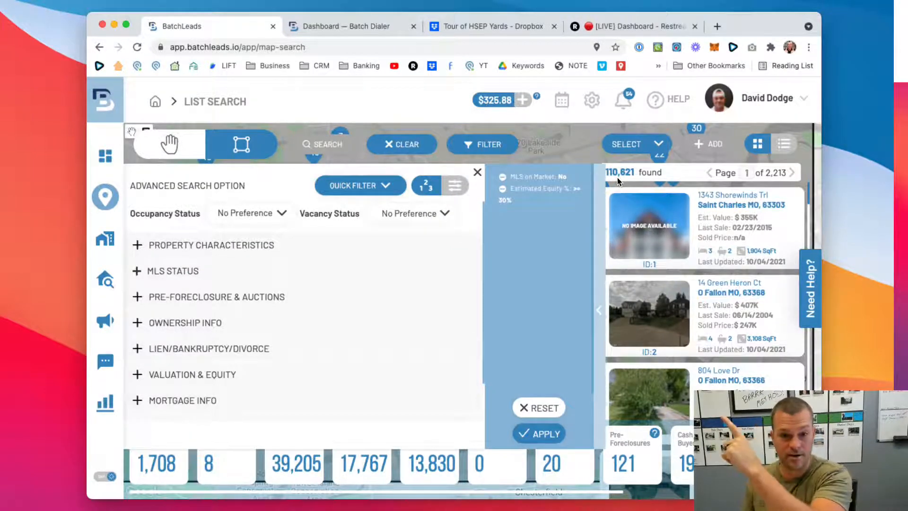
- Expand the Property Characteristics section and set the minimum SqFt to 750
scroll(206, 266, "down", 1)
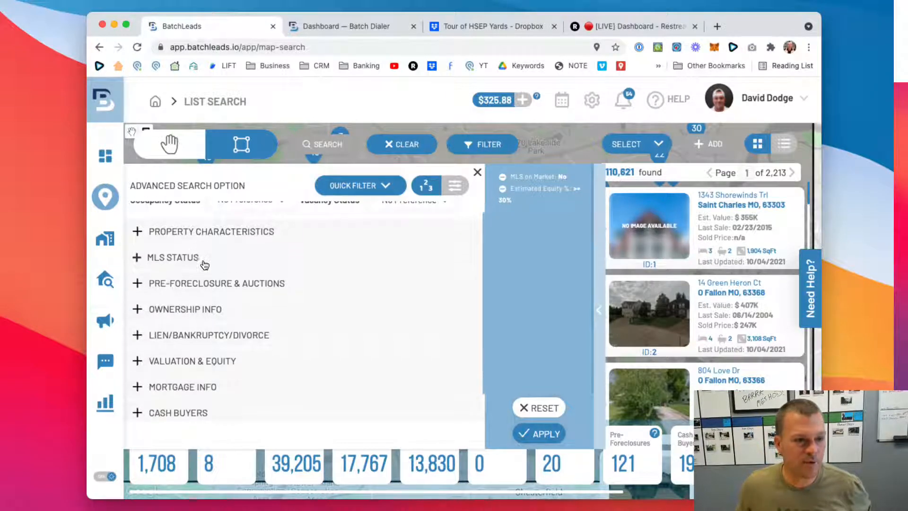
left_click(177, 246)
scroll(204, 258, "down", 1)
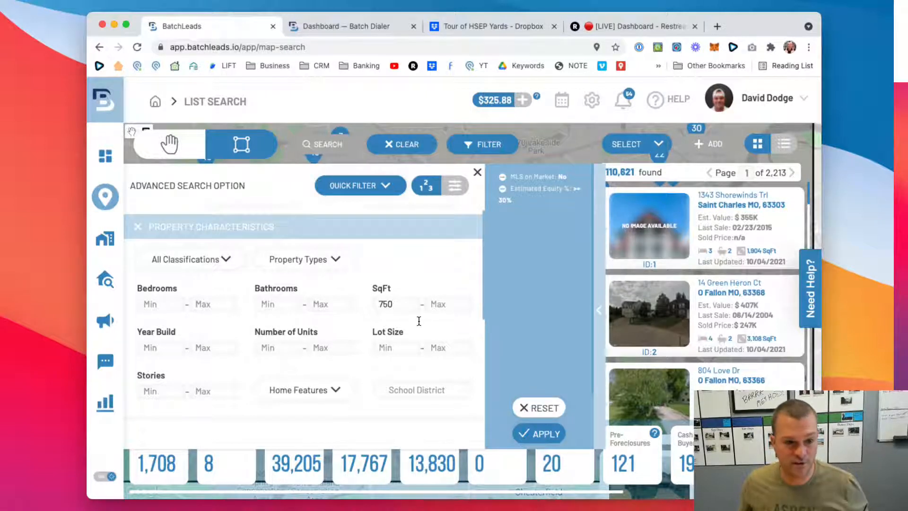
left_click(394, 273)
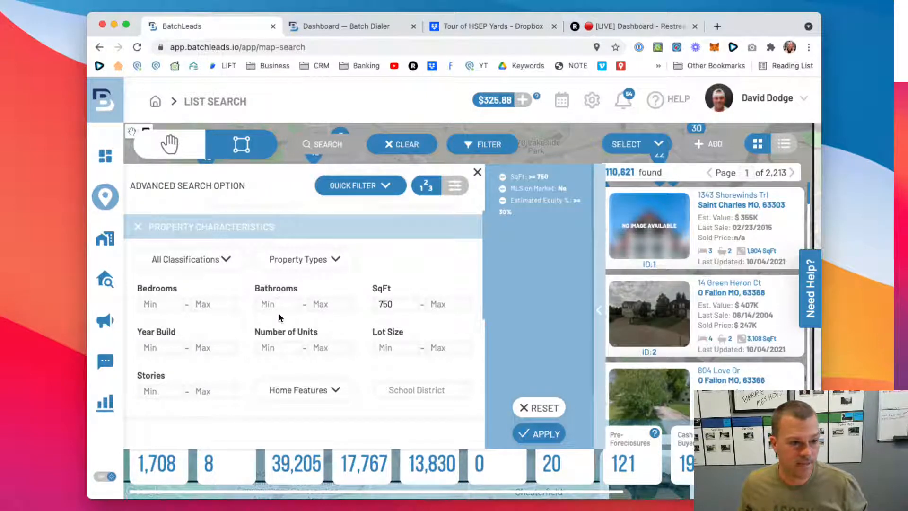
- Set the minimum number of Bedrooms to 2 in the property characteristics
scroll(279, 314, "down", 1)
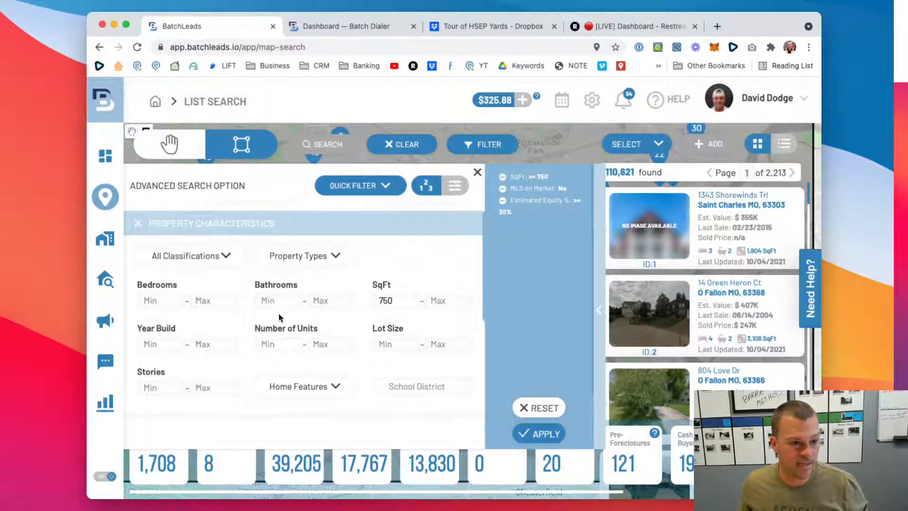
left_click(168, 291)
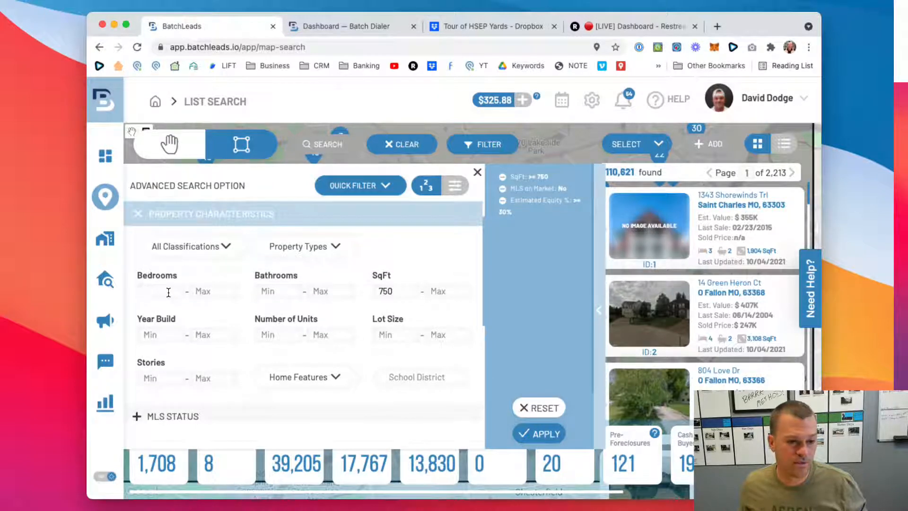
left_click(202, 269)
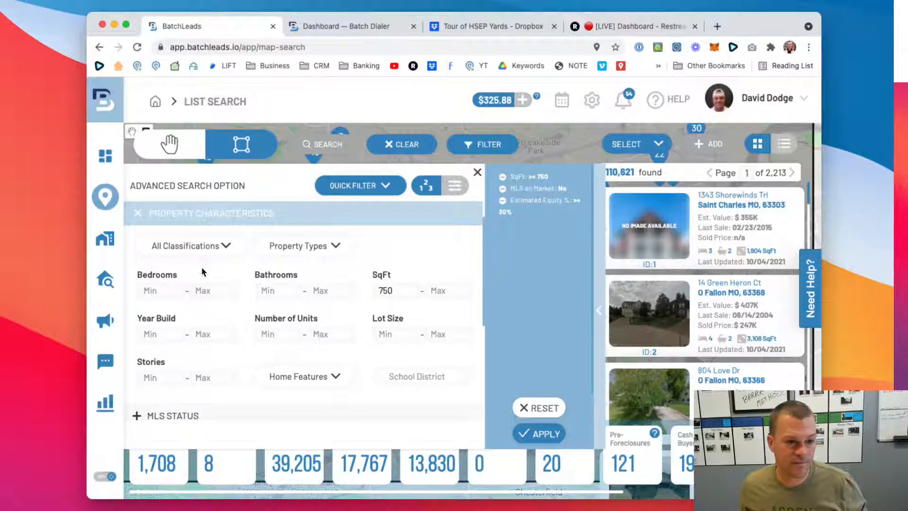
left_click(163, 290)
type("2")
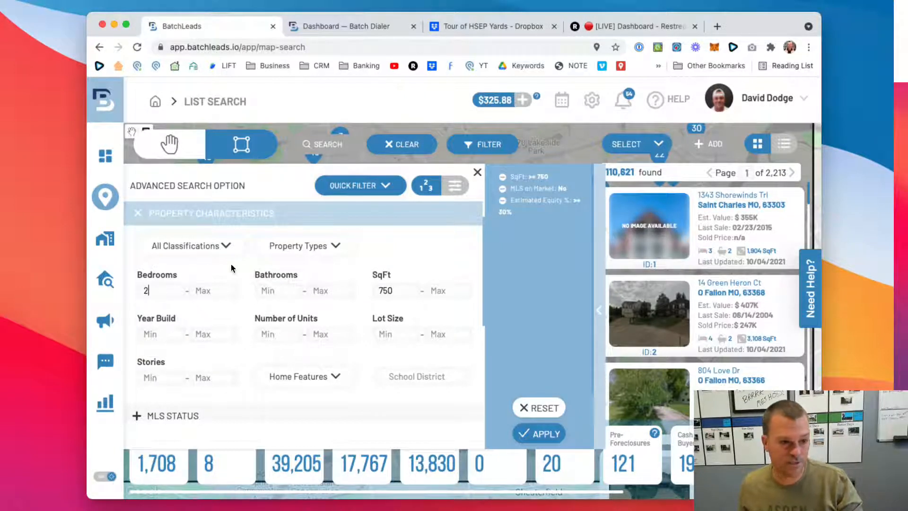
left_click(231, 265)
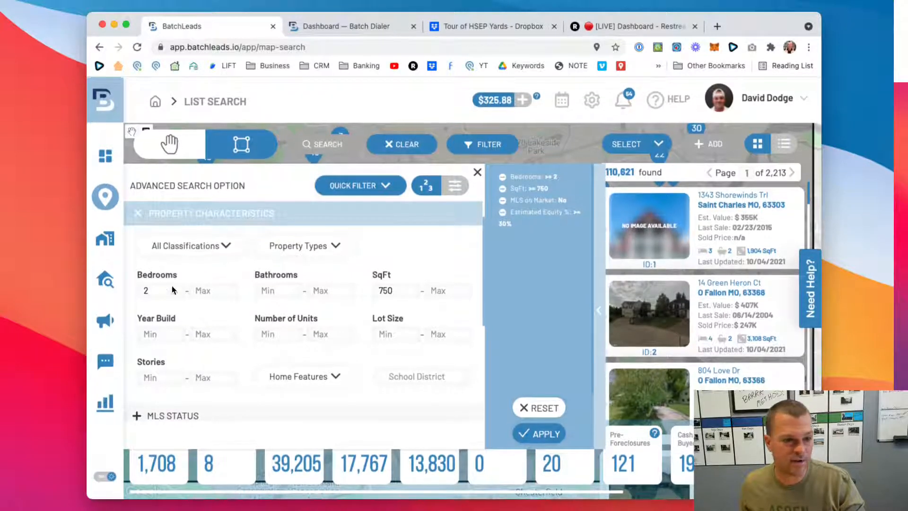
- Apply the bedroom and square-footage filters, and collapse the Property Characteristics section
scroll(207, 274, "up", 1)
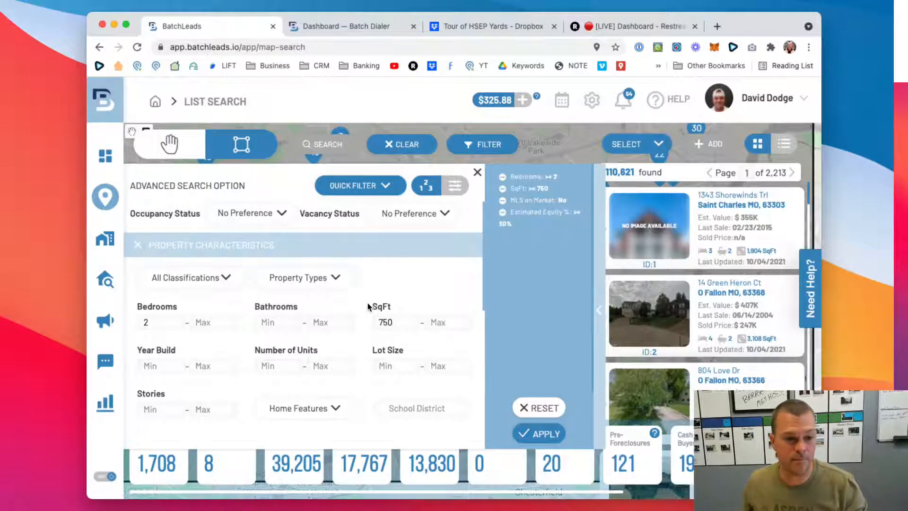
left_click(538, 433)
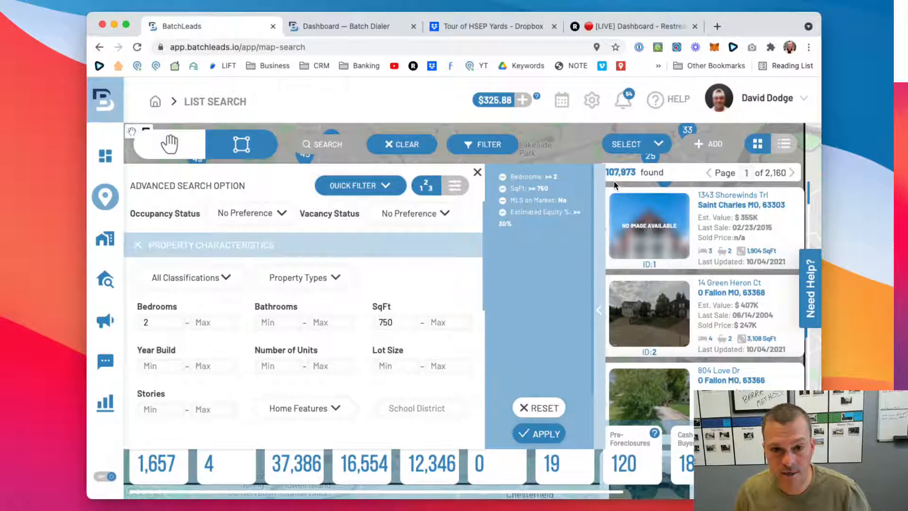
left_click(139, 246)
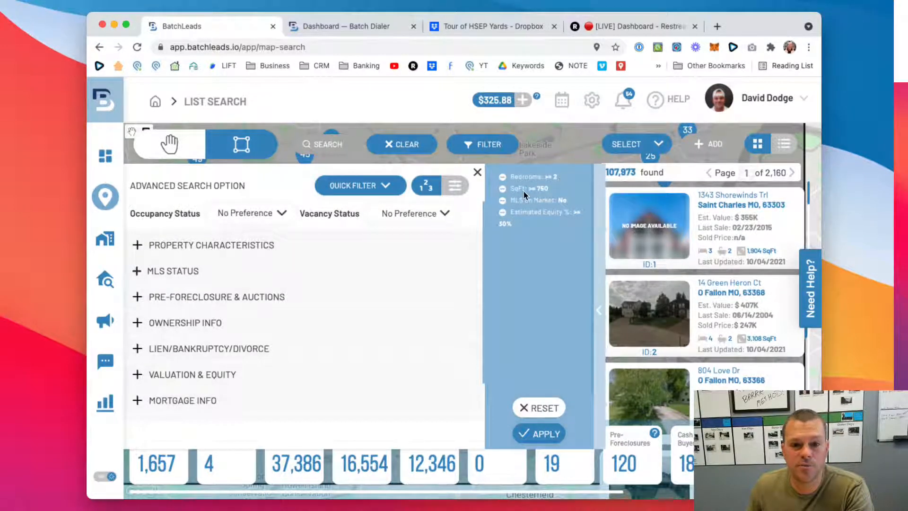
- Expand Property Characteristics again and restrict the classifications to Residential
left_click(142, 250)
left_click(194, 277)
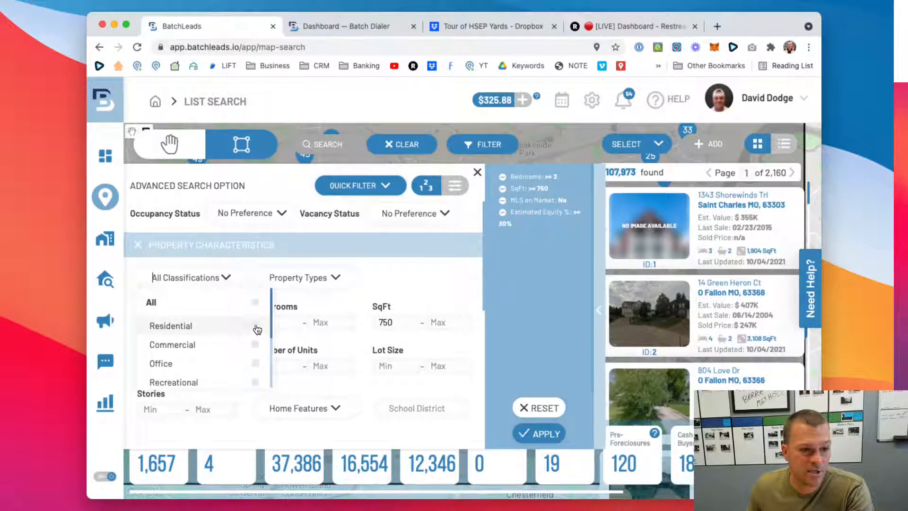
scroll(236, 328, "down", 5)
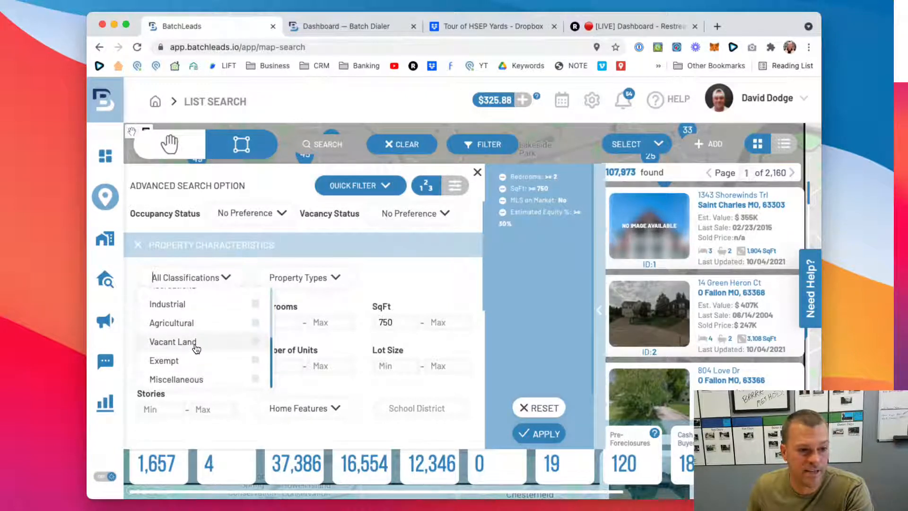
scroll(196, 348, "up", 4)
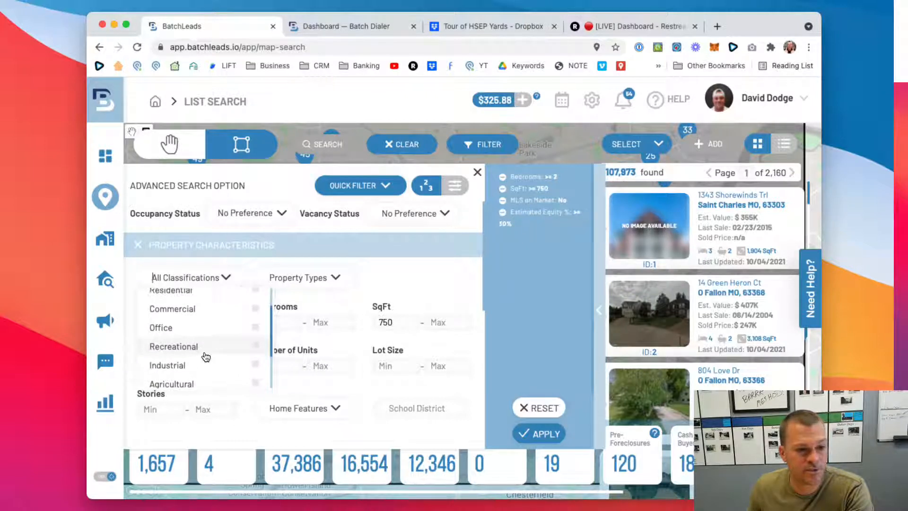
scroll(204, 355, "up", 2)
left_click(255, 317)
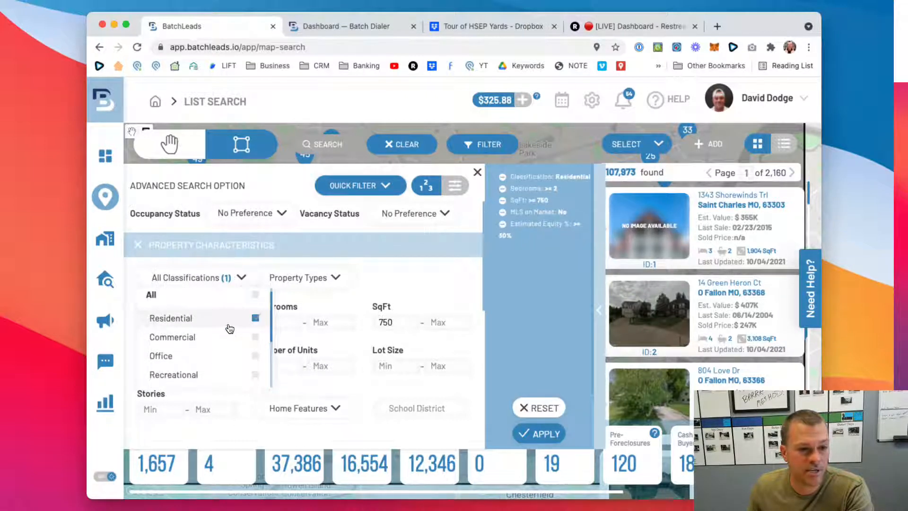
left_click(226, 279)
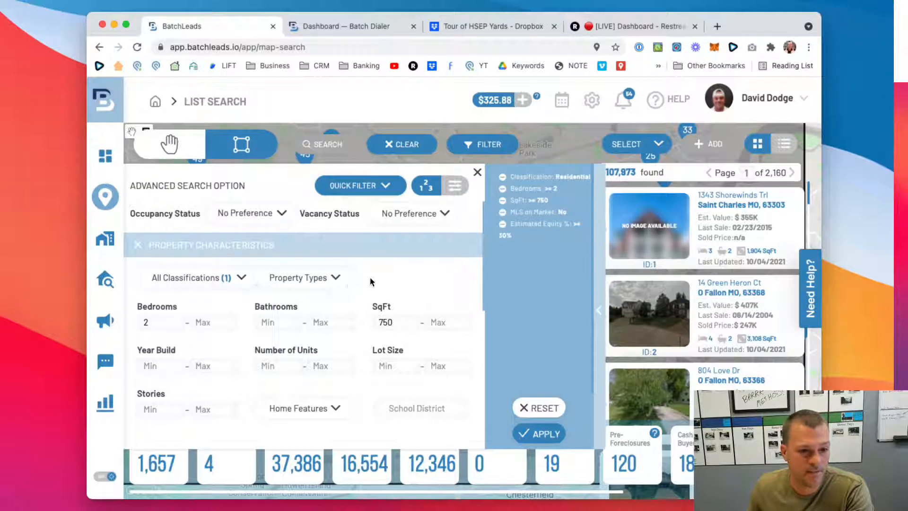
- Select General and Single-Family as property types
left_click(318, 279)
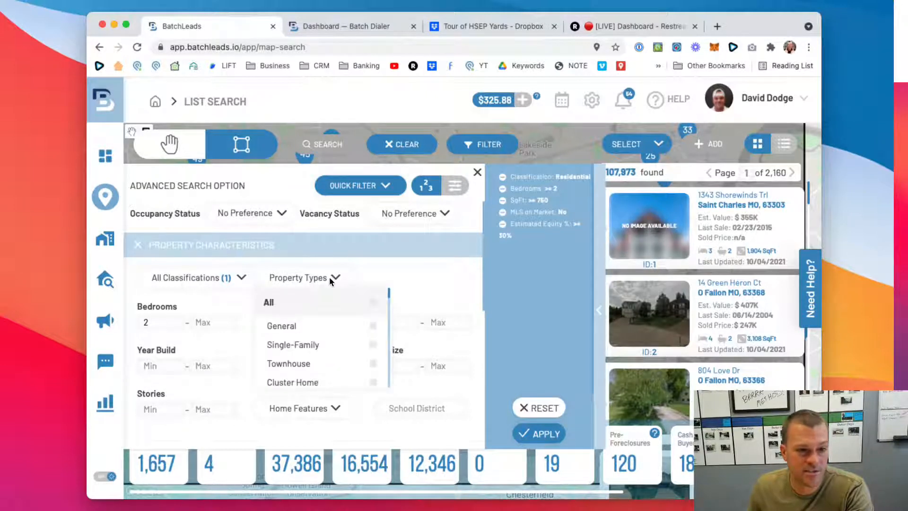
scroll(338, 315, "down", 1)
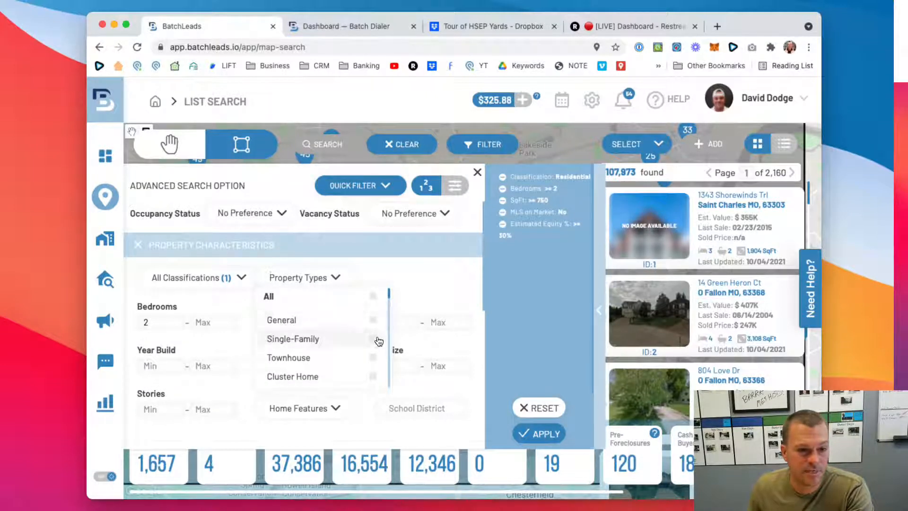
left_click(373, 319)
left_click(373, 339)
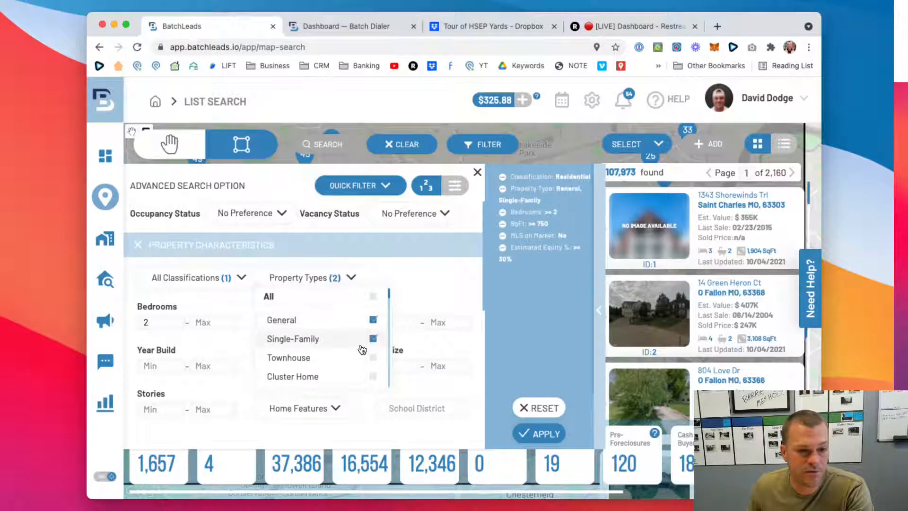
- Add Residential Income (Multi-Family), Duplex, Triplex, Quadruplex and Apartment House (5+ Units) to the selected property types
scroll(362, 349, "down", 3)
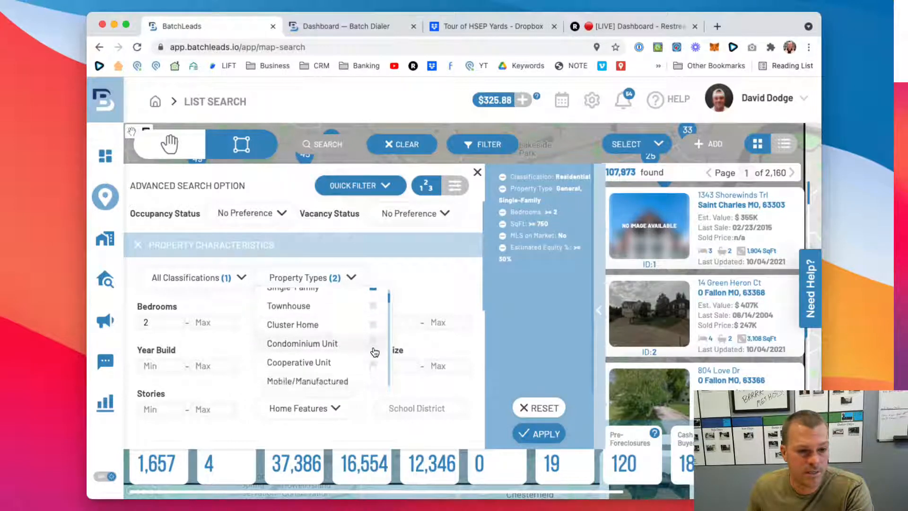
scroll(374, 353, "down", 3)
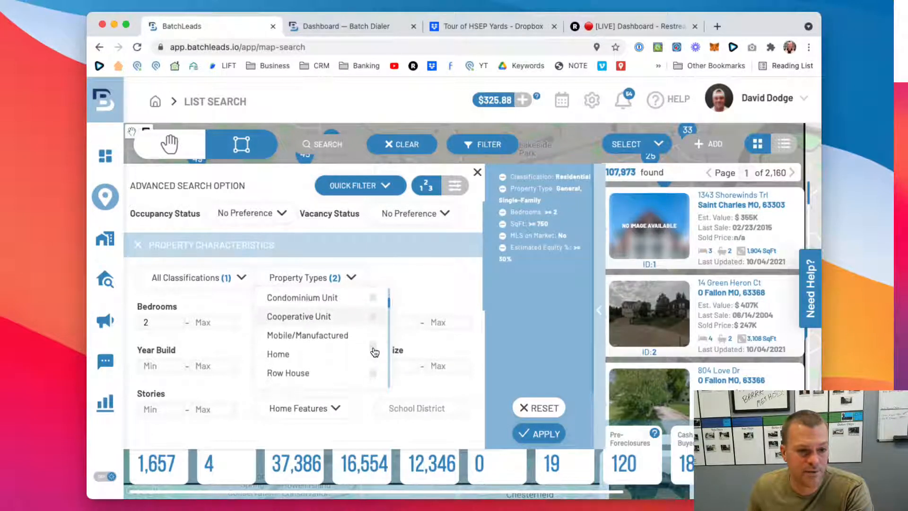
scroll(375, 353, "down", 1)
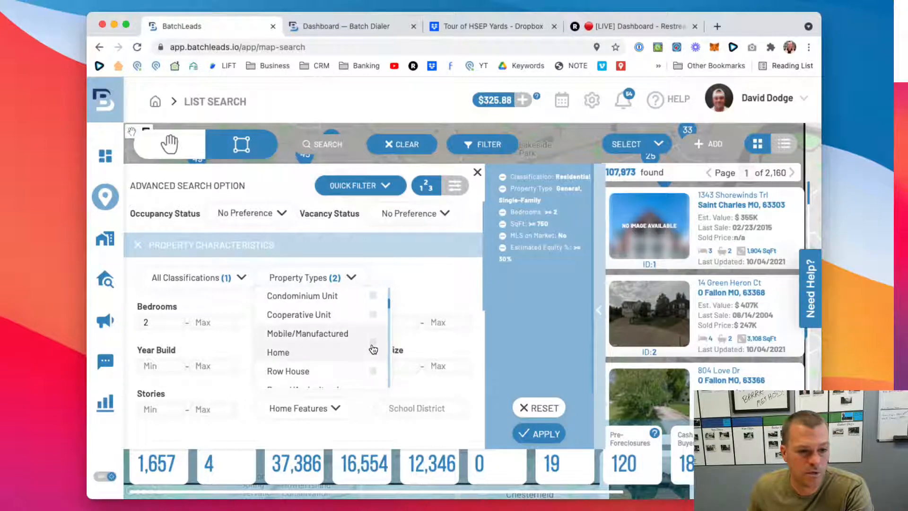
scroll(370, 348, "down", 3)
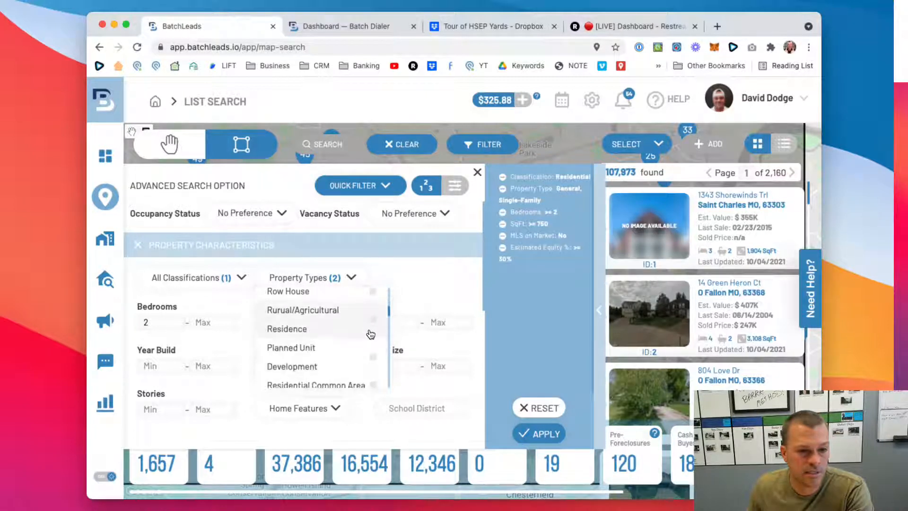
scroll(332, 328, "down", 2)
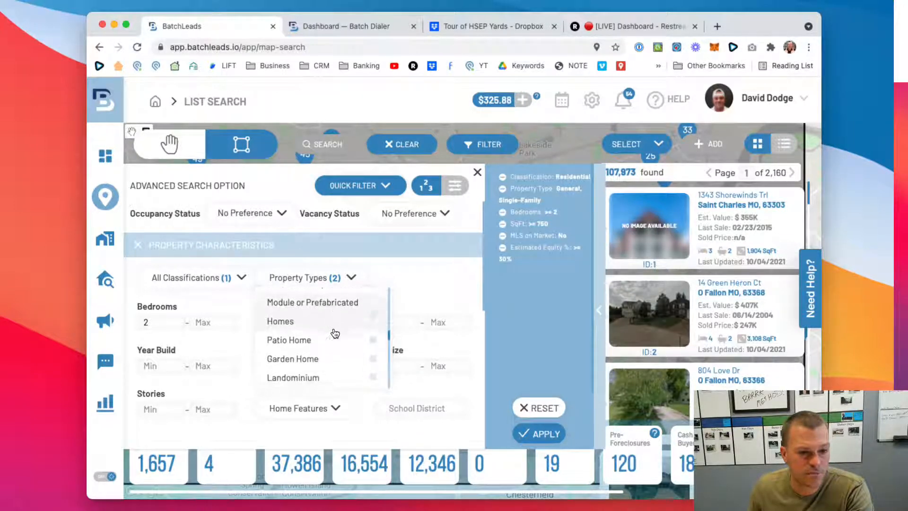
scroll(335, 333, "down", 3)
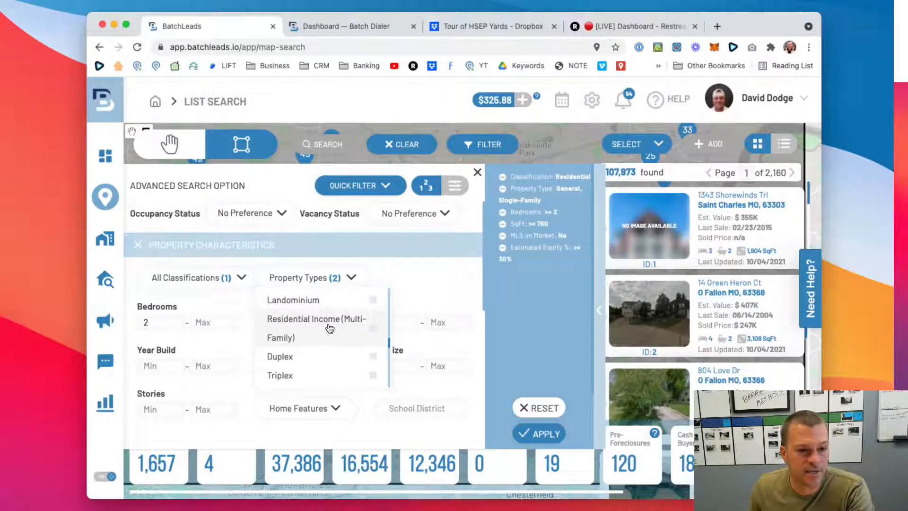
left_click(364, 333)
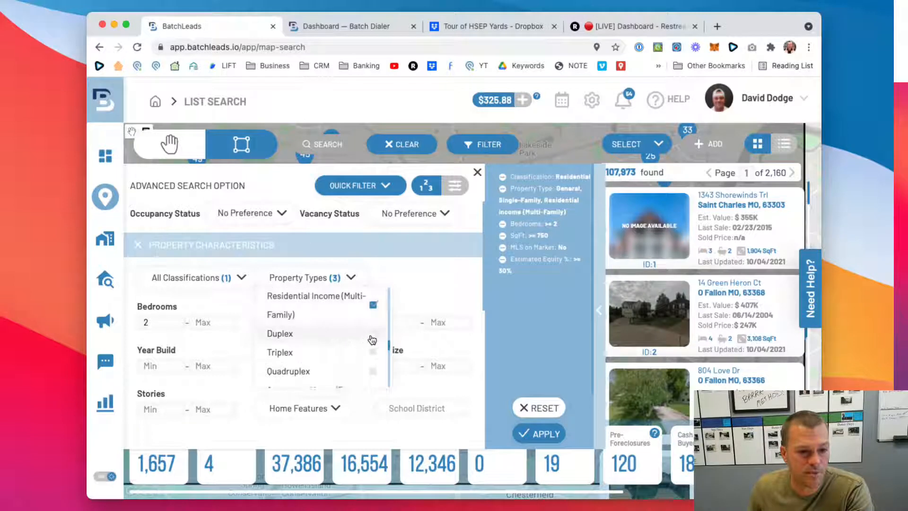
left_click(374, 353)
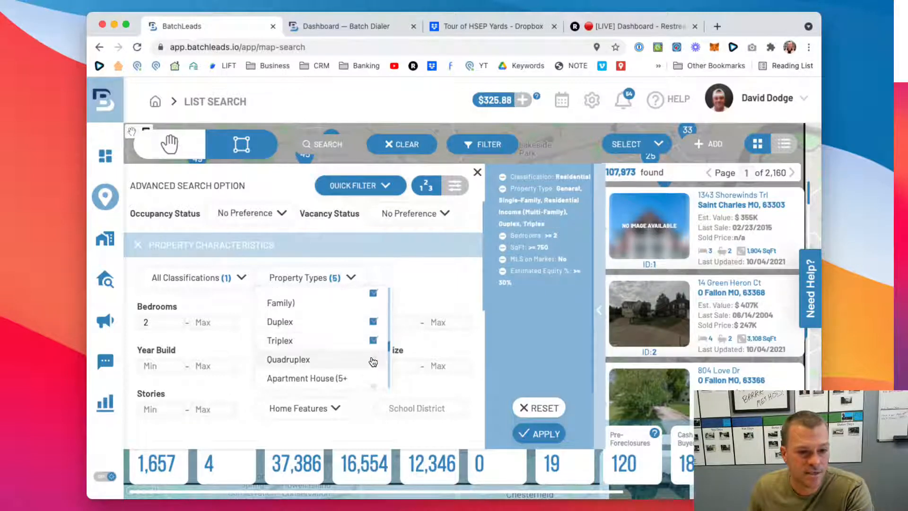
left_click(373, 362)
left_click(370, 372)
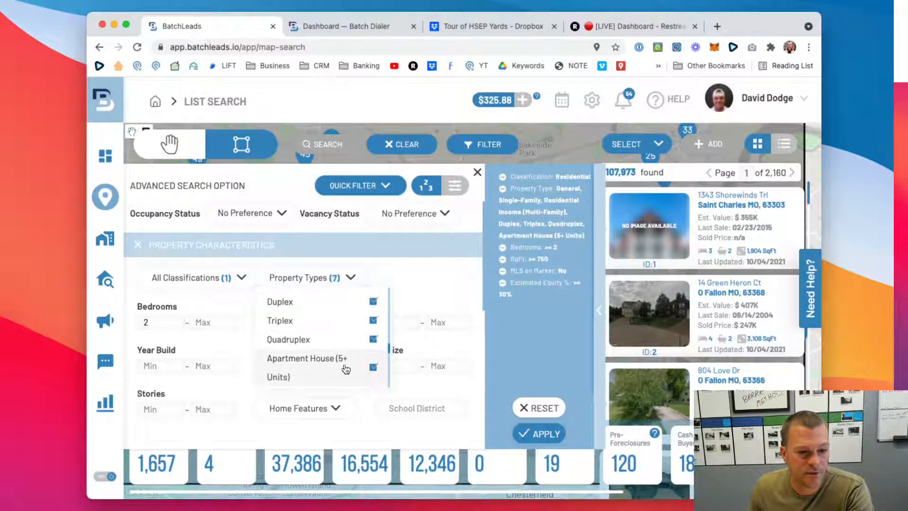
- Add Garden Apartment or Court Apartment (5+ Units), Multi-Family Dwelling and Apartments to the selected property types
scroll(331, 360, "down", 1)
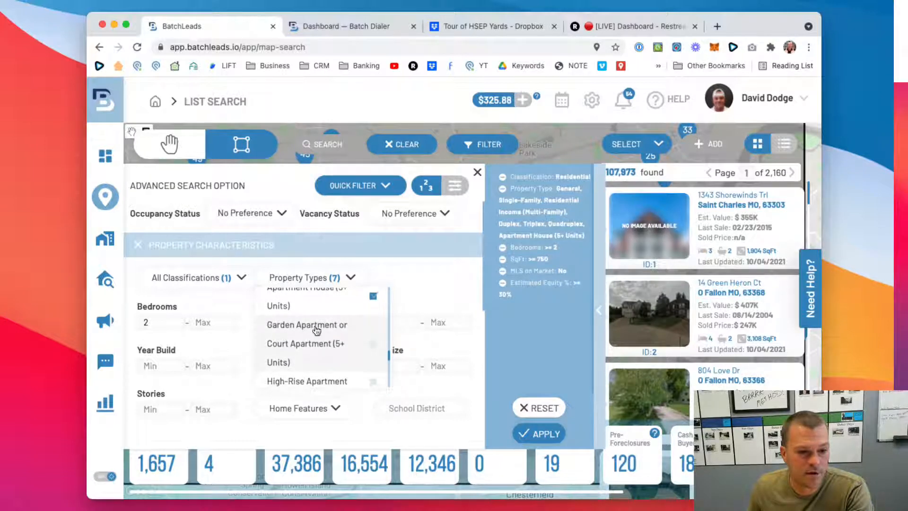
left_click(373, 346)
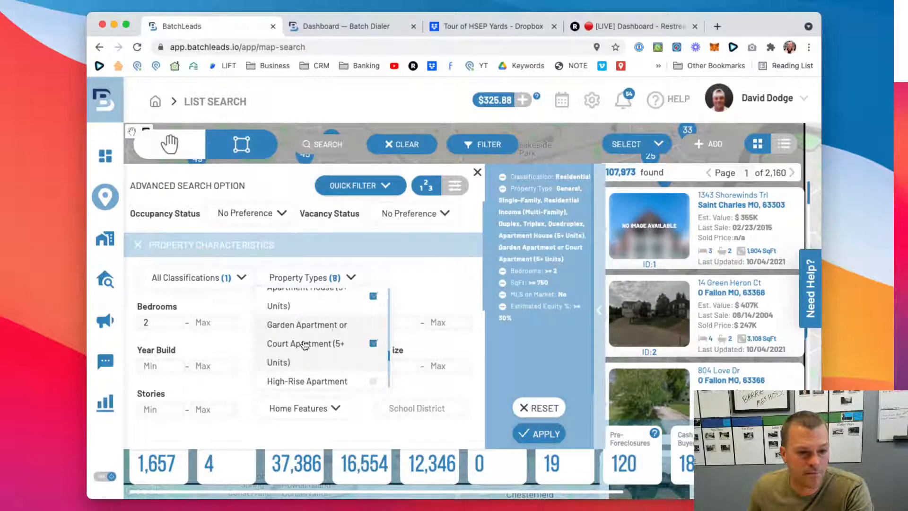
scroll(312, 344, "up", 1)
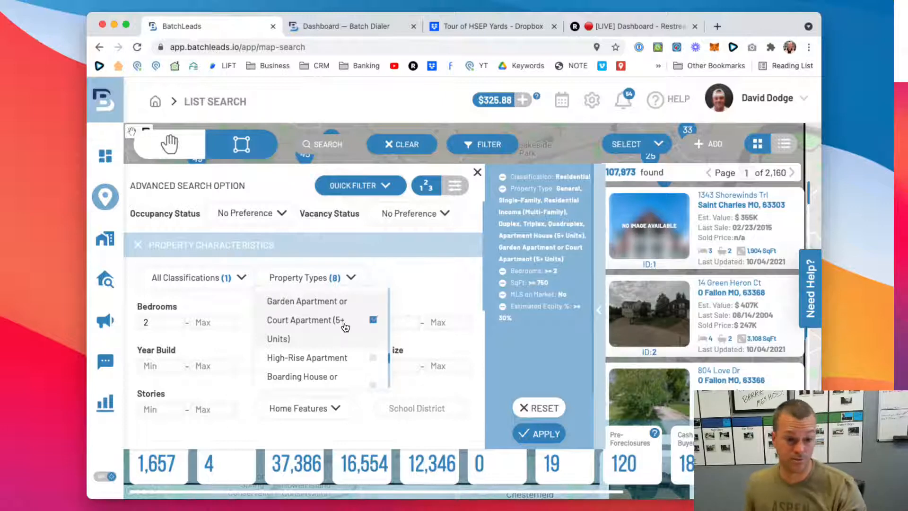
scroll(338, 333, "down", 2)
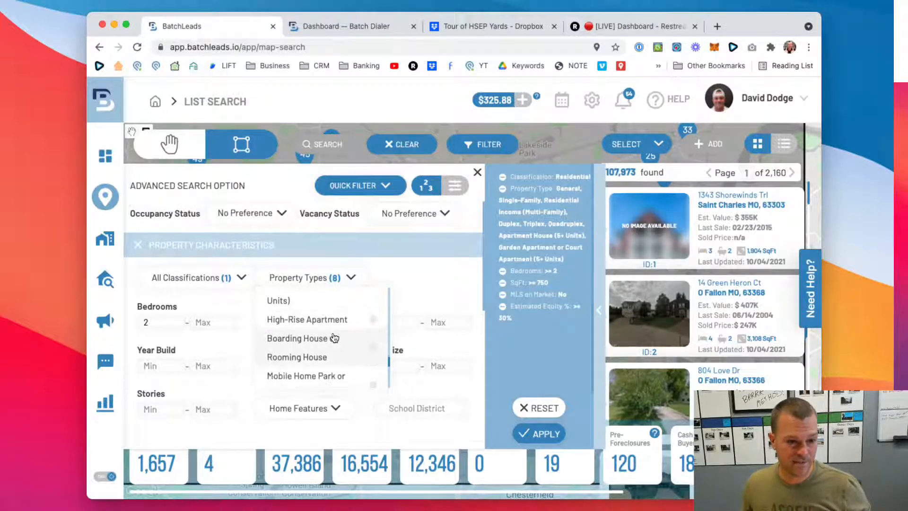
scroll(340, 337, "down", 1)
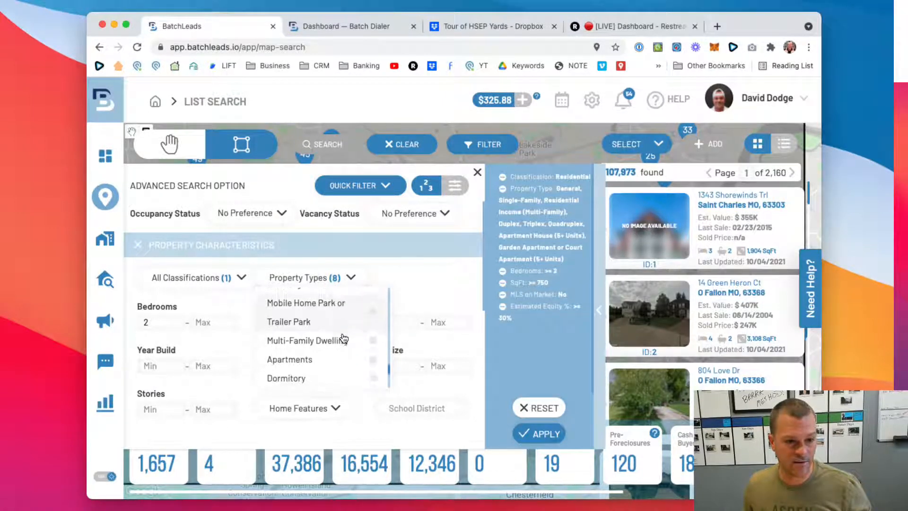
left_click(374, 337)
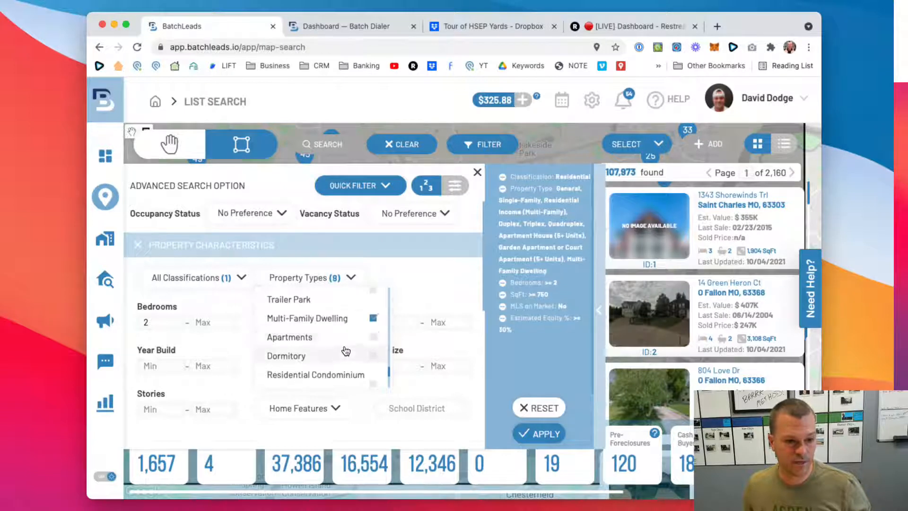
left_click(373, 338)
- Check the remaining property types, close the list and apply the property type filters to the search
scroll(335, 347, "down", 4)
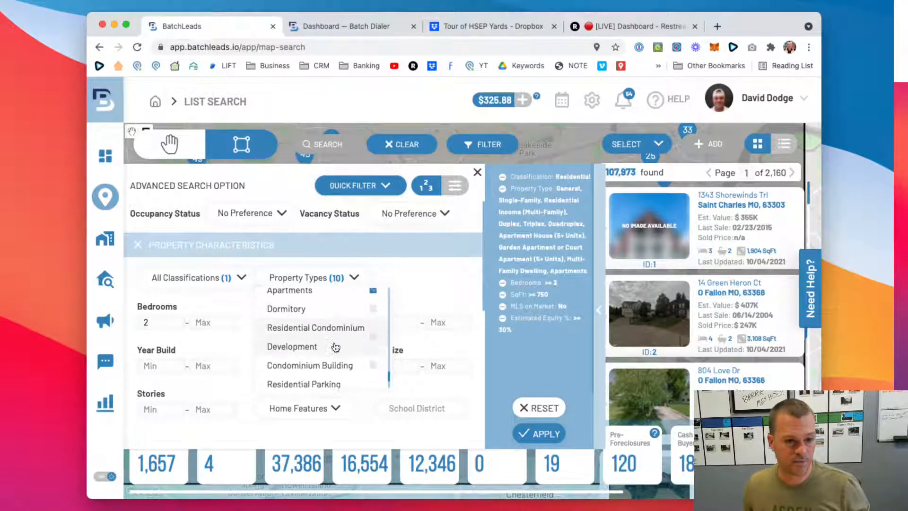
scroll(336, 347, "down", 2)
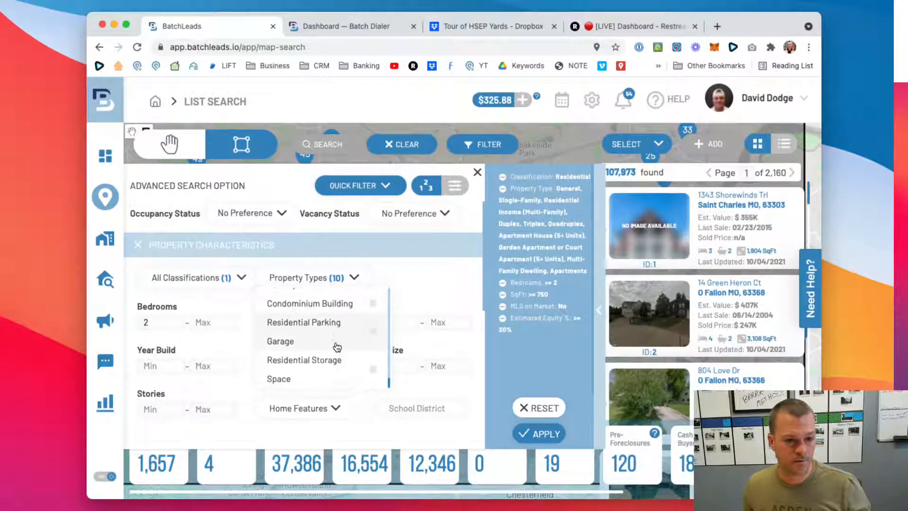
scroll(335, 344, "up", 5)
scroll(334, 344, "up", 10)
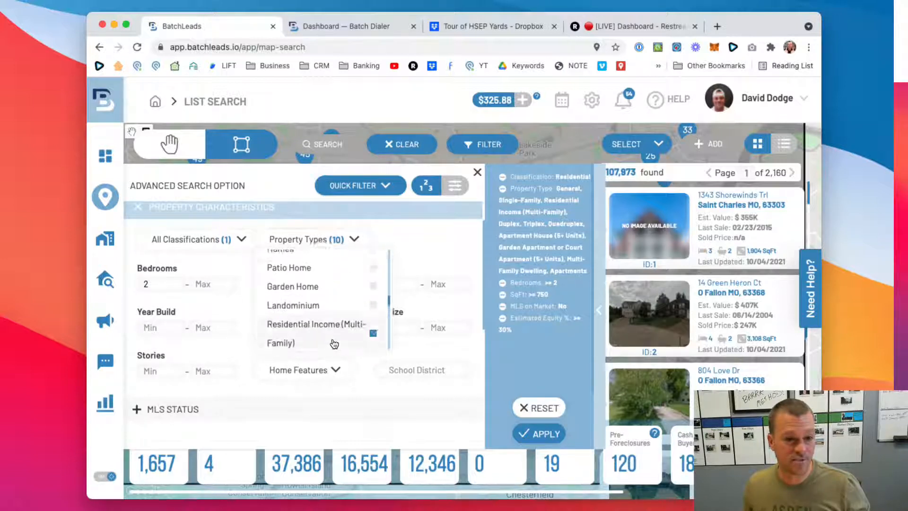
left_click(441, 254)
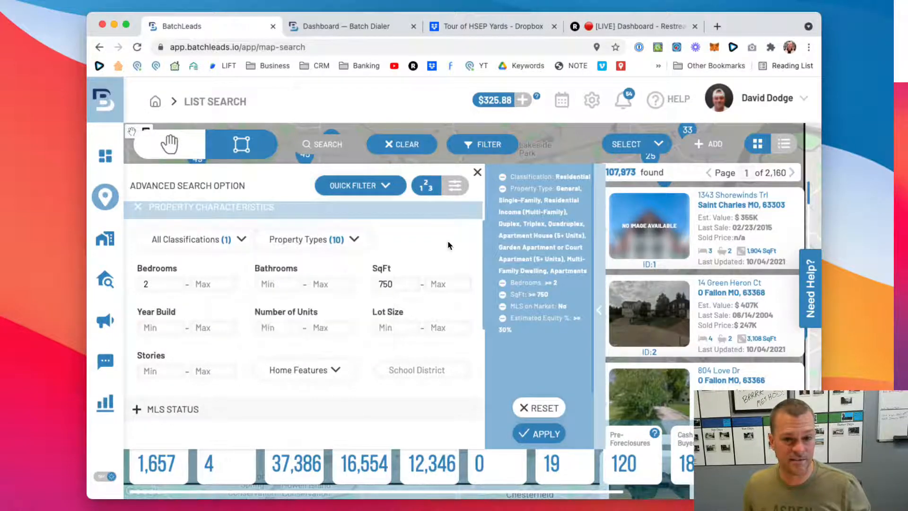
left_click(536, 433)
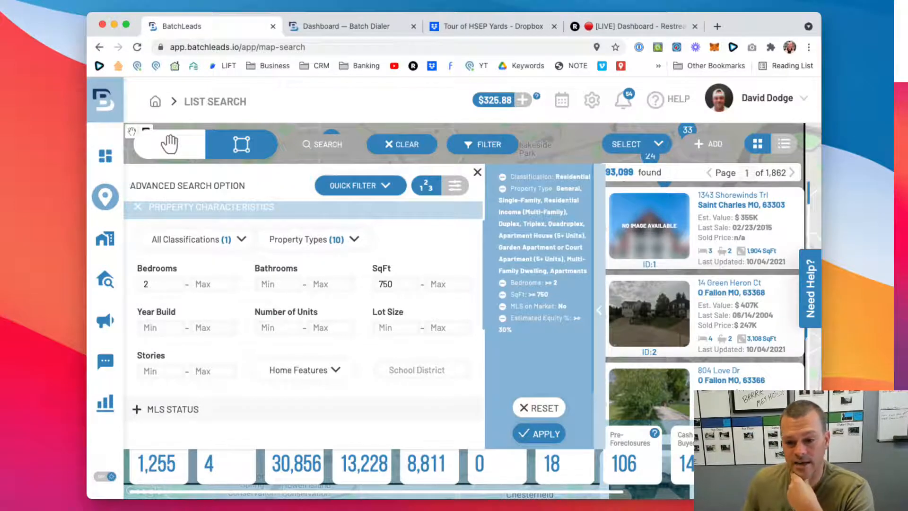
- Widen the browser window to give the search filters and property results more room
left_click_drag(821, 498, 869, 499)
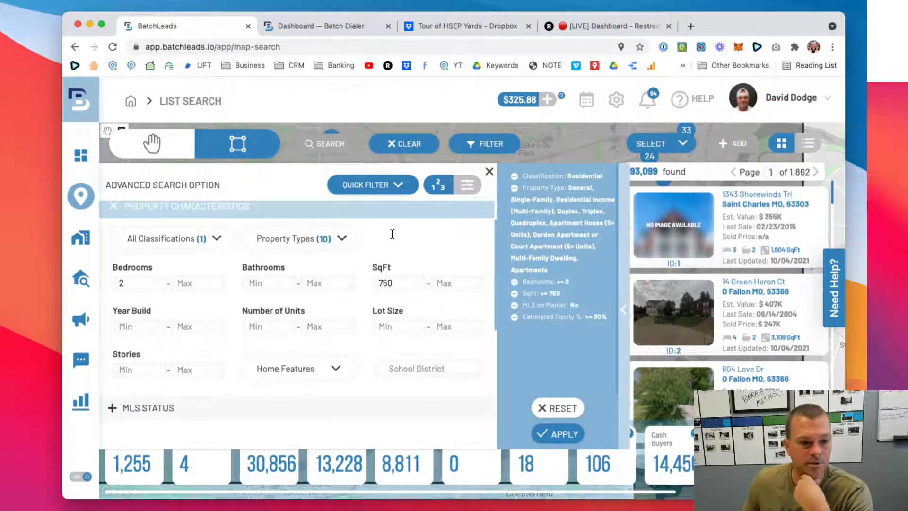
scroll(389, 238, "down", 1)
scroll(390, 241, "down", 1)
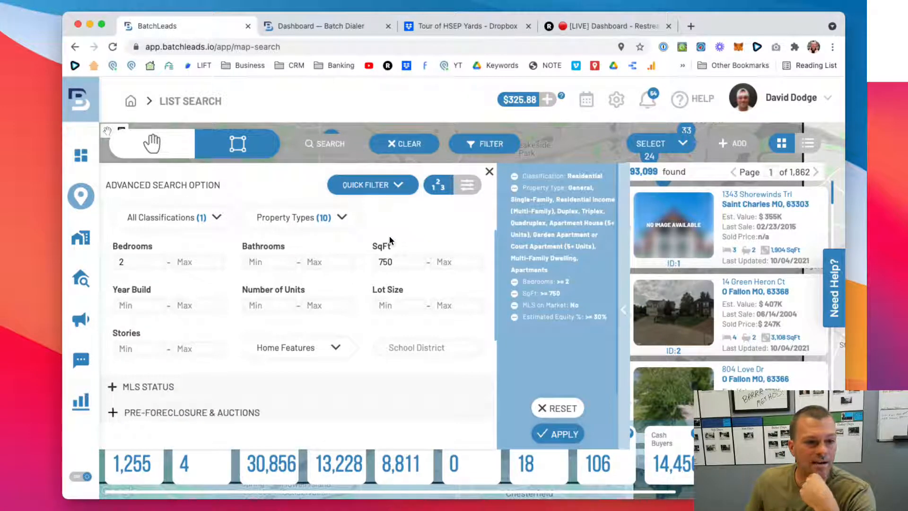
scroll(390, 236, "up", 3)
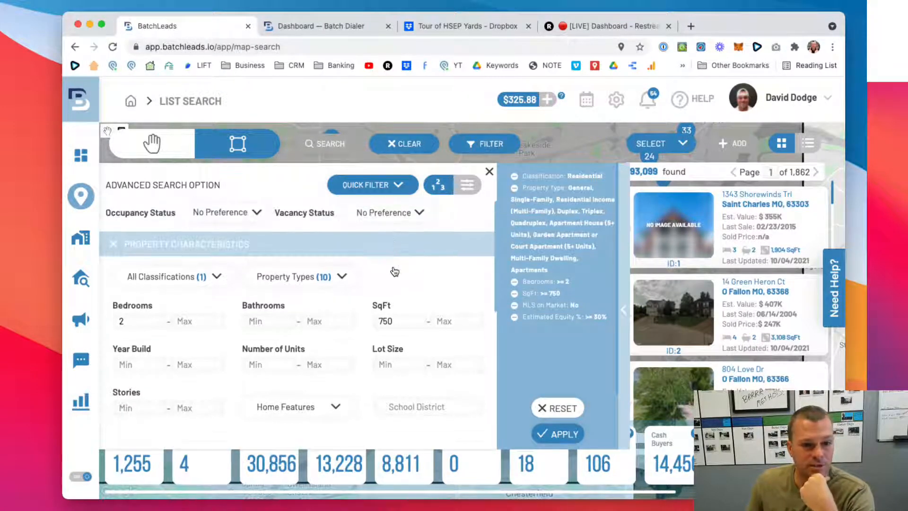
- Collapse the Property Characteristics section and expand the Ownership Info section
scroll(359, 267, "down", 1)
left_click(108, 222)
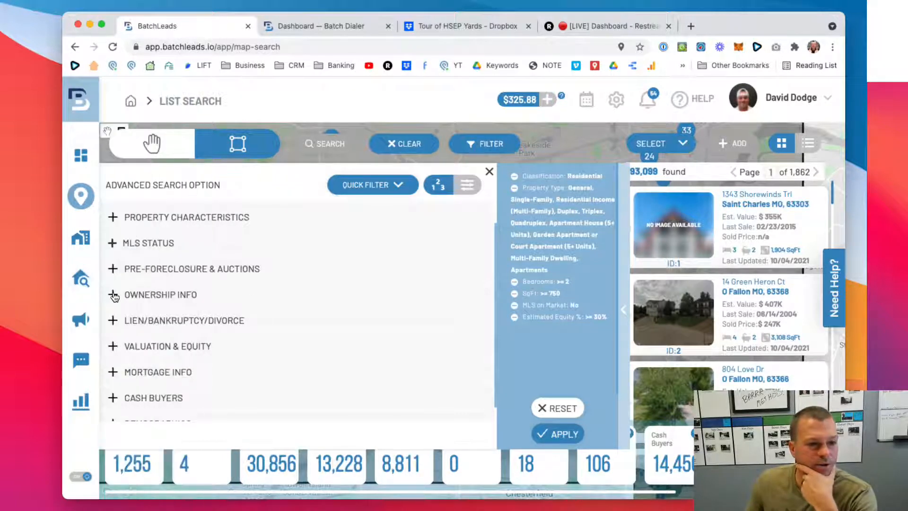
left_click(192, 290)
scroll(203, 285, "down", 2)
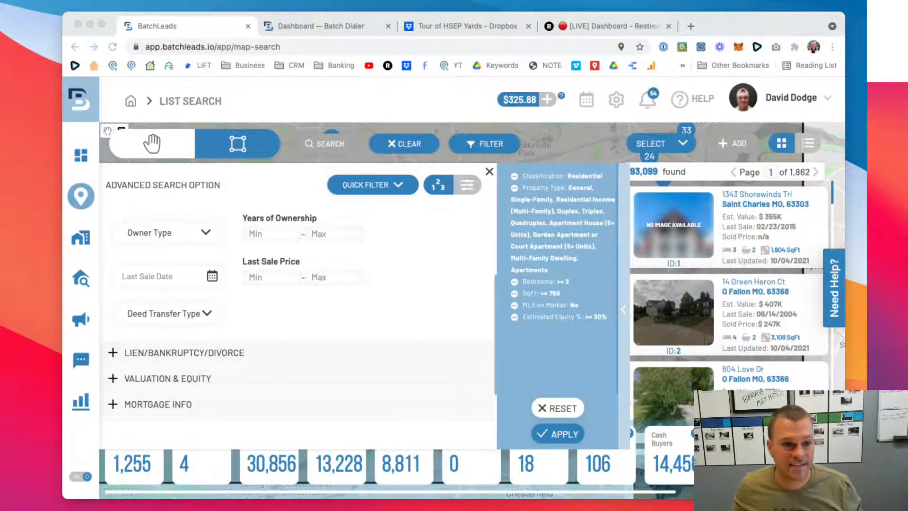
scroll(297, 307, "down", 1)
scroll(297, 307, "up", 1)
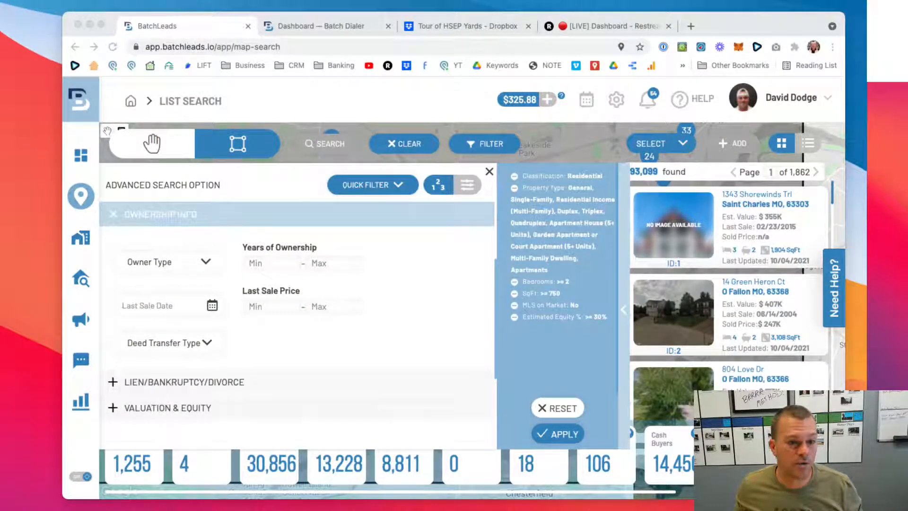
- Review the available Owner Type options in Ownership Info without selecting any
left_click(275, 269)
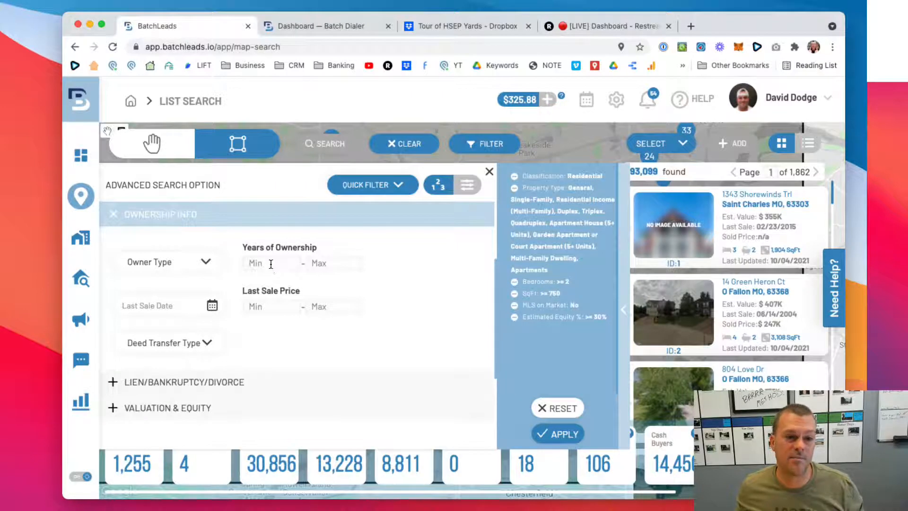
left_click(271, 263)
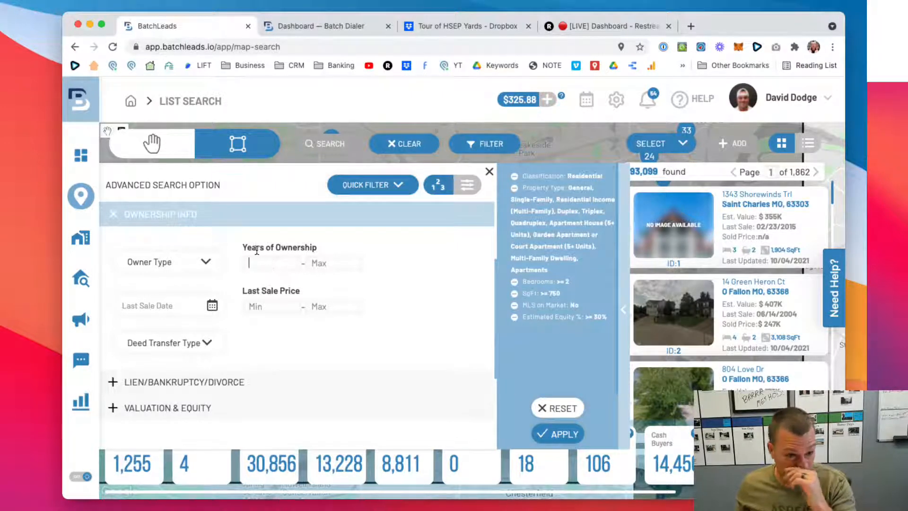
left_click(193, 267)
left_click(209, 239)
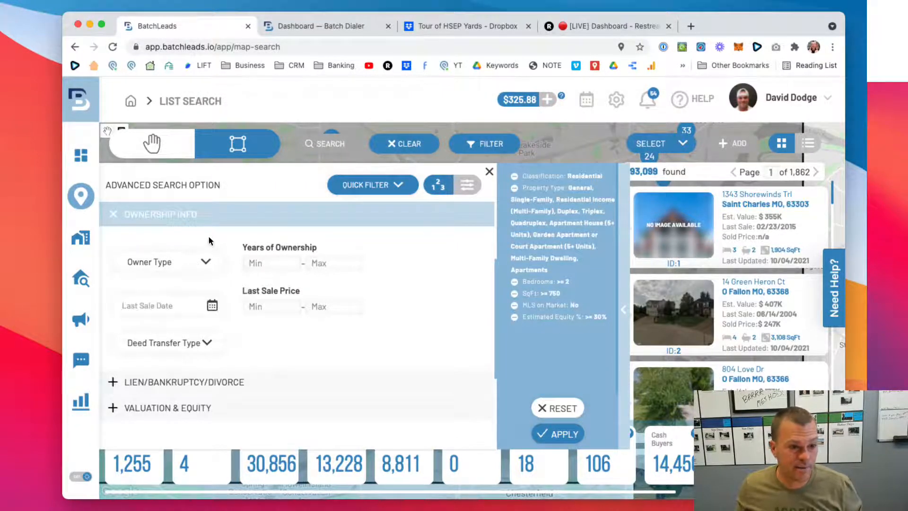
left_click(211, 264)
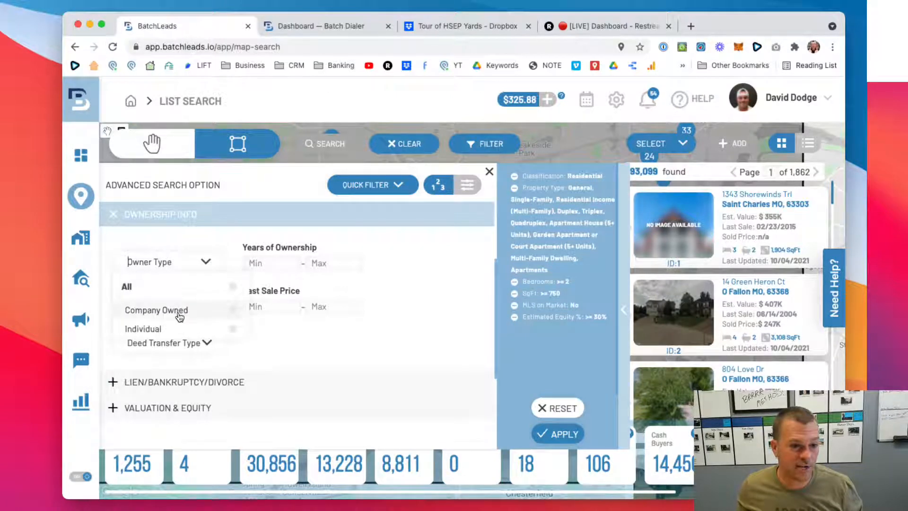
left_click(195, 232)
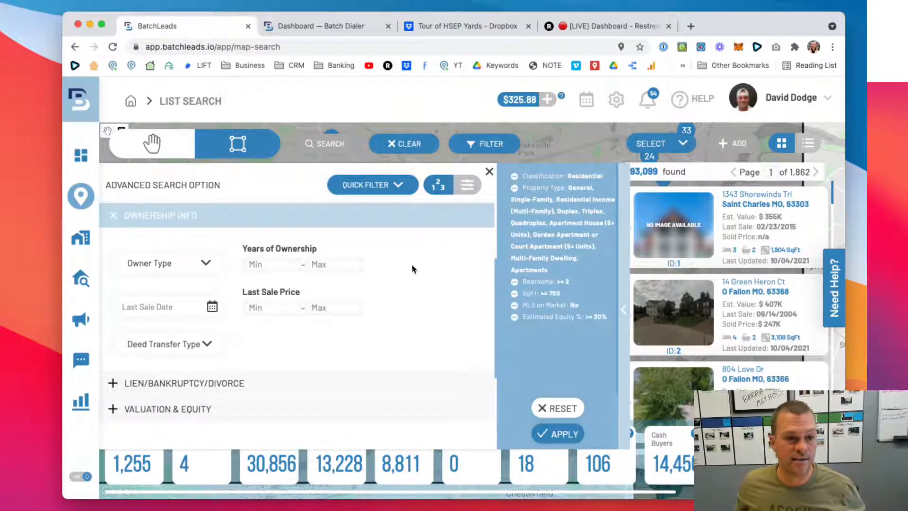
- Set the minimum Years of Ownership to 10 and apply the filter to the search
left_click(280, 266)
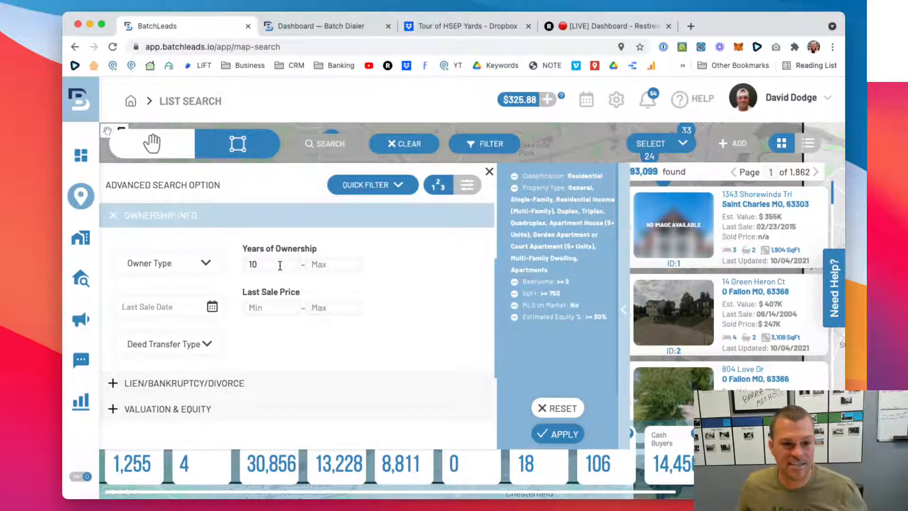
left_click(561, 431)
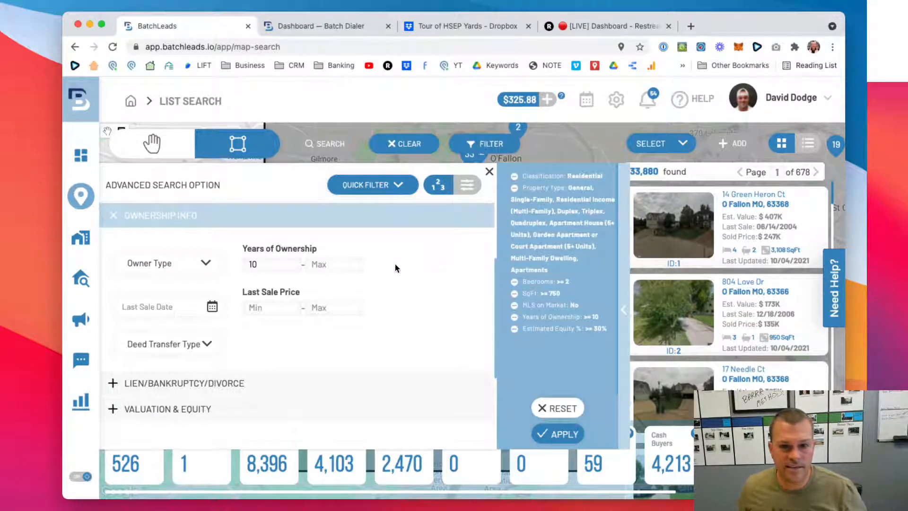
scroll(395, 265, "down", 1)
scroll(396, 268, "up", 2)
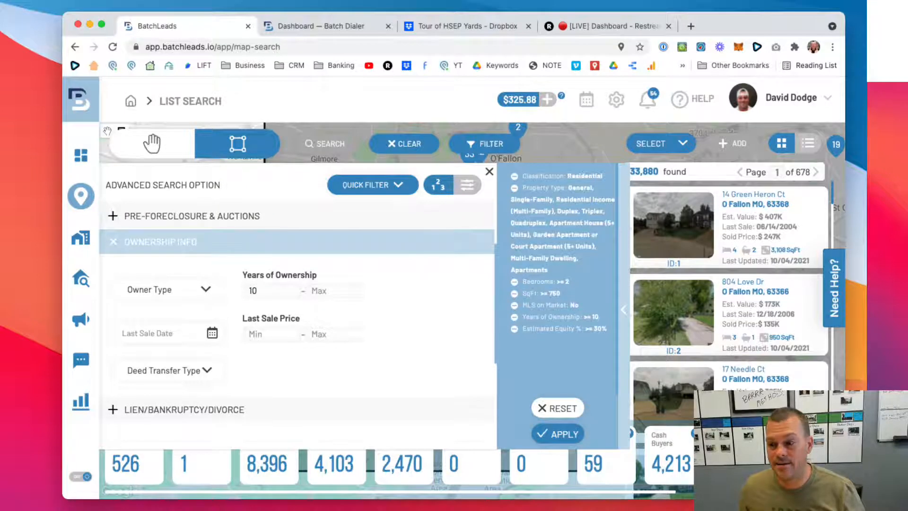
key("super+Tab")
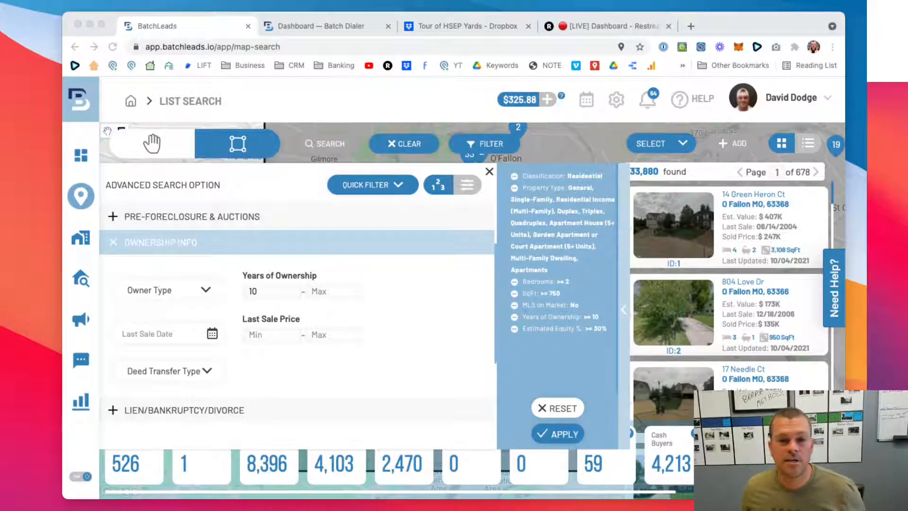
- Set the minimum Estimated Equity % to 40 under Valuation & Equity
scroll(298, 307, "down", 1)
scroll(298, 308, "up", 2)
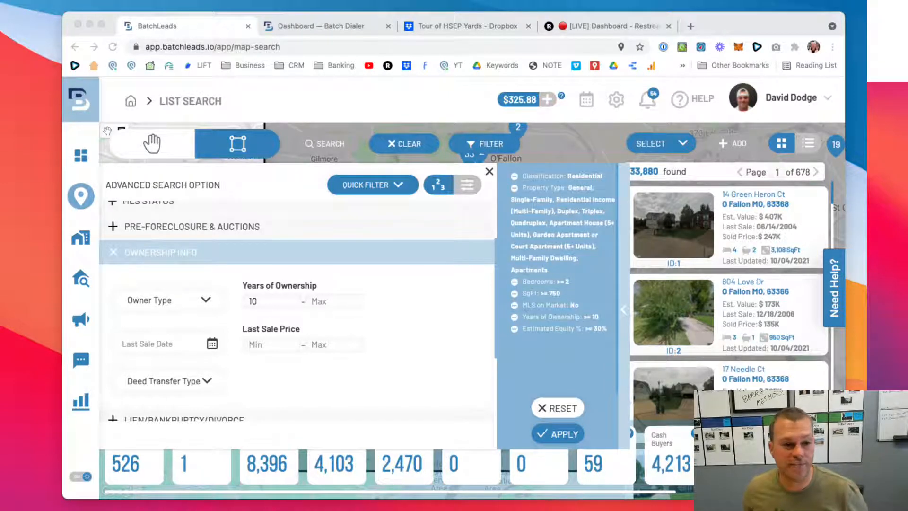
scroll(298, 307, "down", 1)
scroll(298, 307, "down", 5)
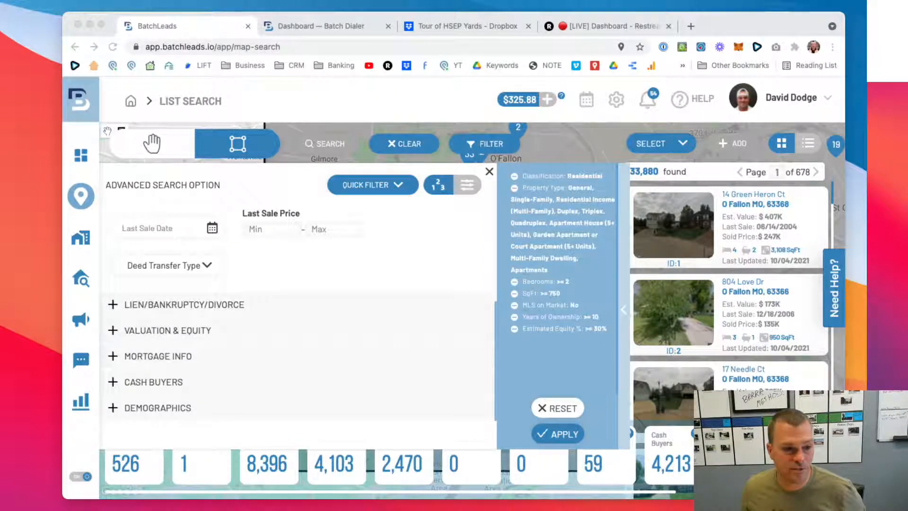
left_click(117, 330)
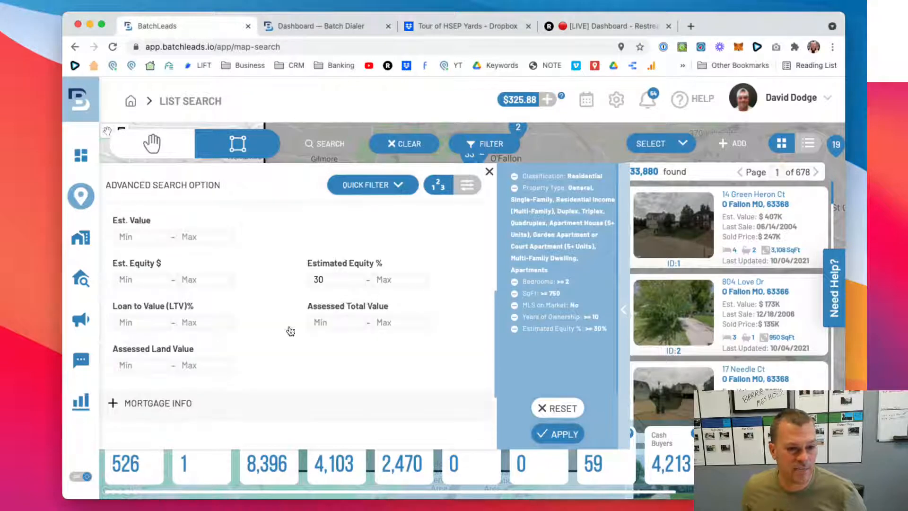
double_click(315, 280)
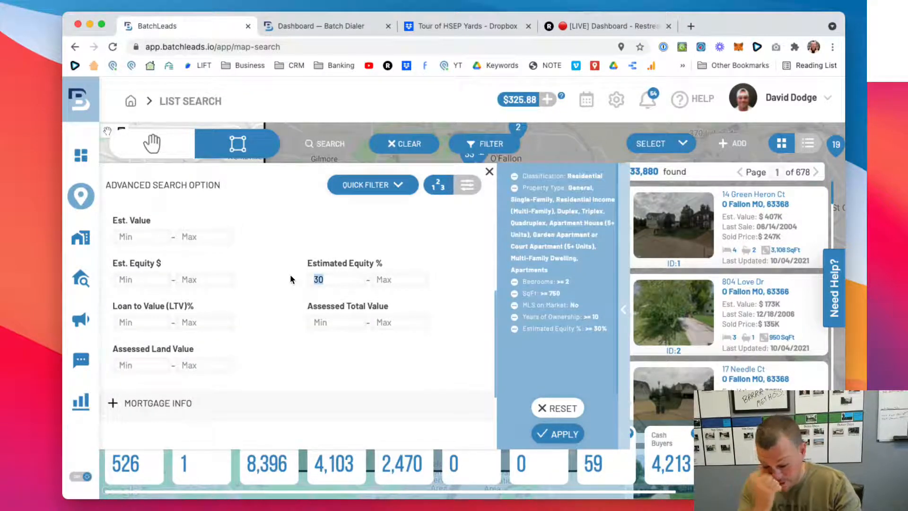
type("40")
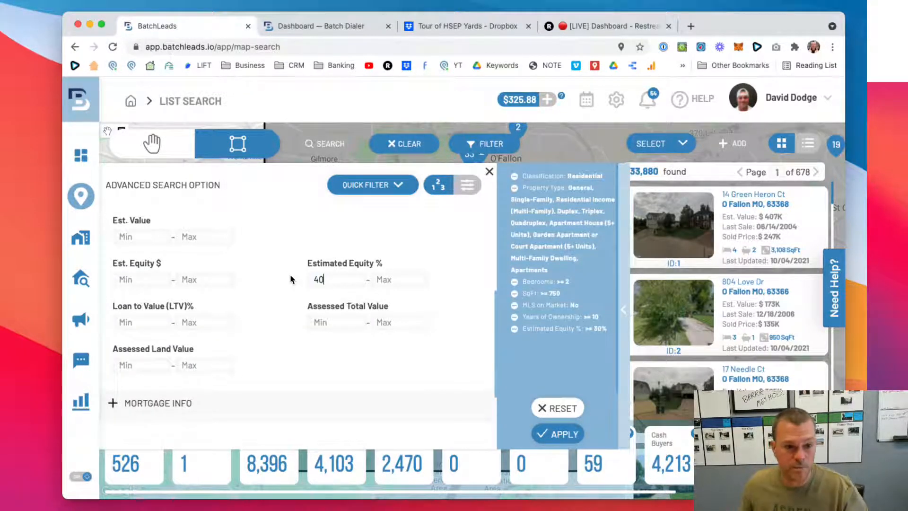
- Set the minimum Years of Ownership to 15 in Ownership Info and apply the filters
scroll(276, 286, "up", 3)
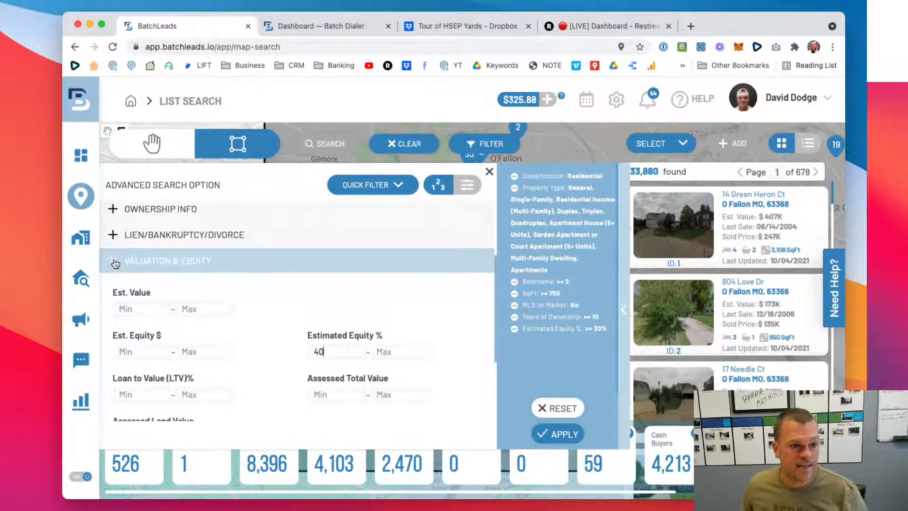
left_click(115, 229)
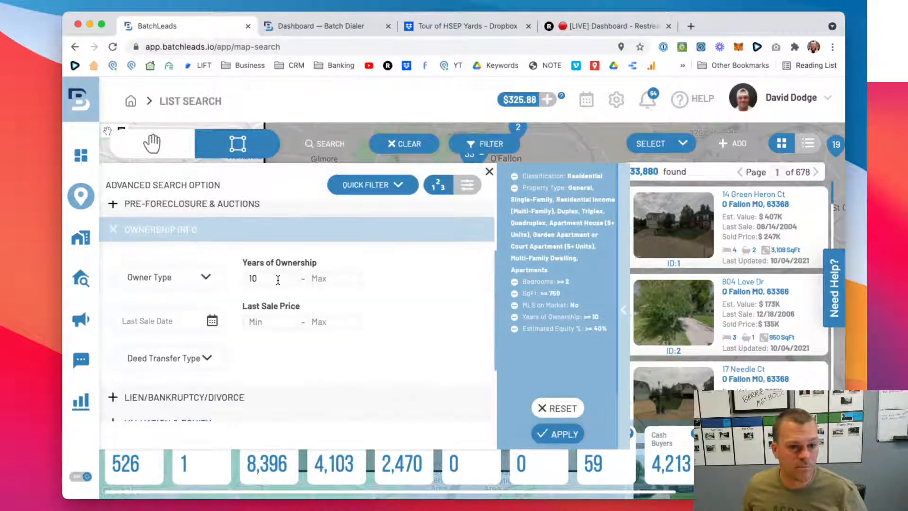
left_click_drag(278, 279, 237, 277)
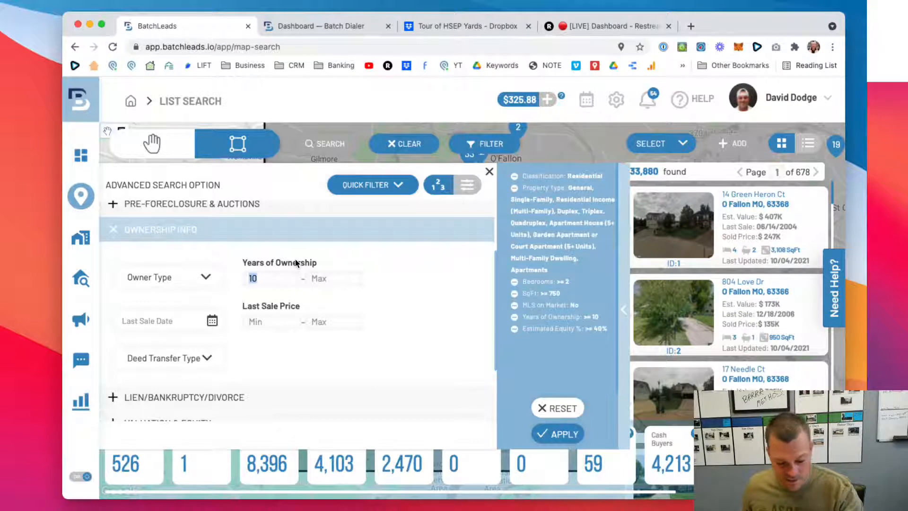
type("15")
left_click(542, 435)
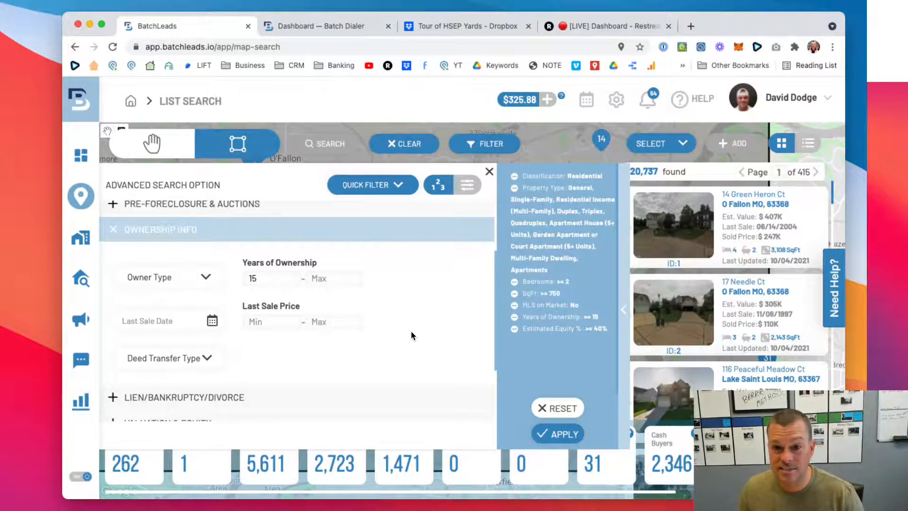
- Remove General from the selected Property Types in Property Characteristics and apply the filters
scroll(322, 322, "up", 3)
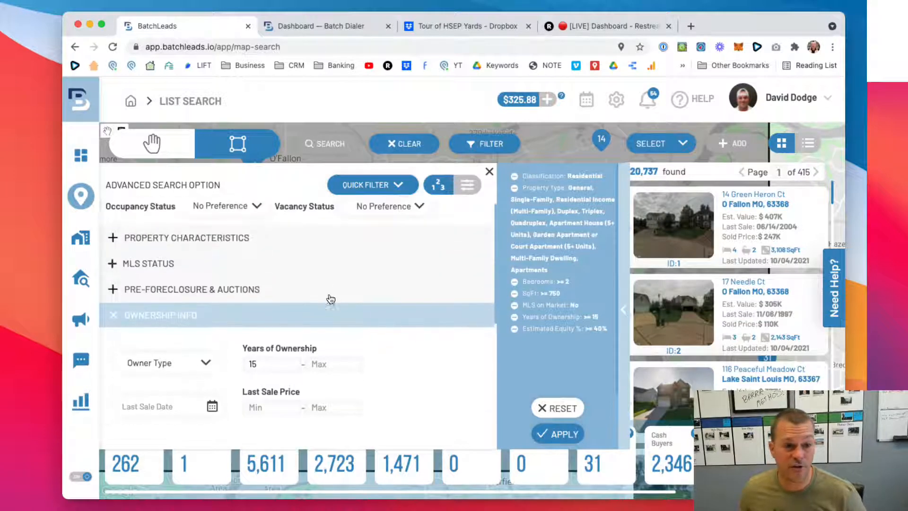
left_click(123, 247)
left_click(308, 278)
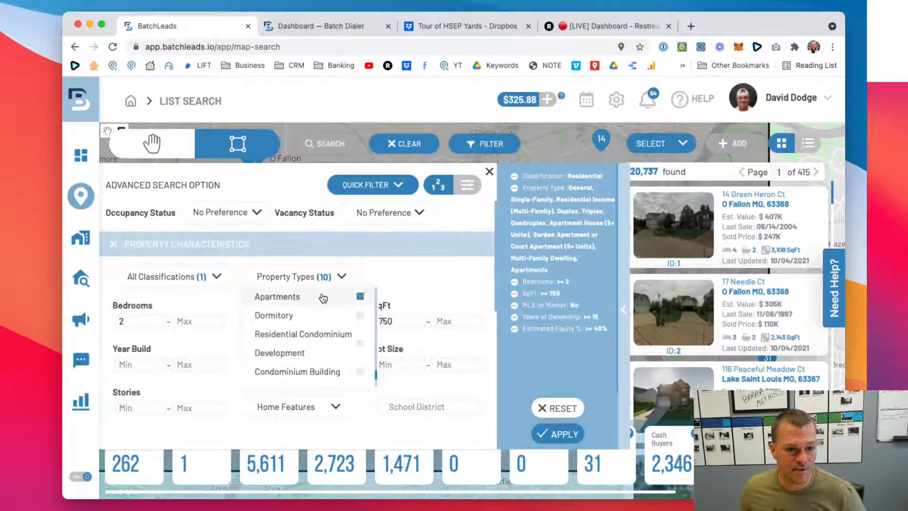
scroll(323, 298, "up", 10)
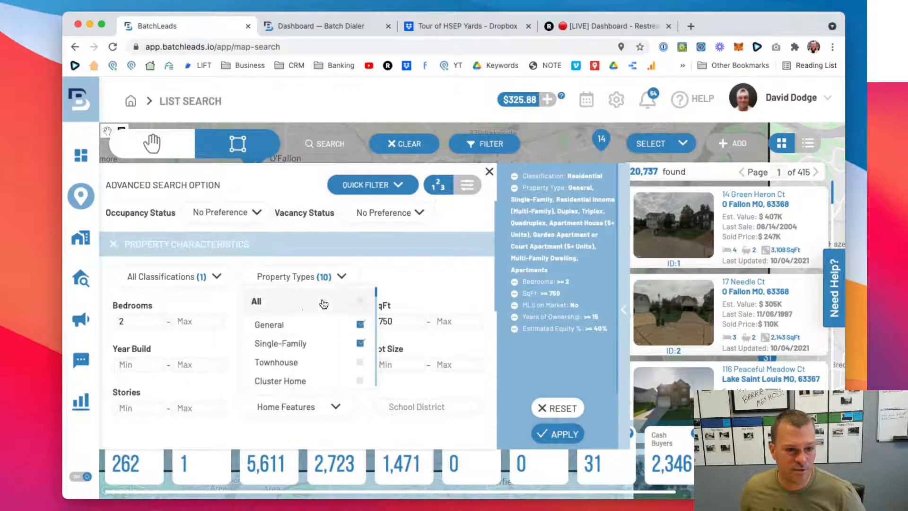
left_click(361, 326)
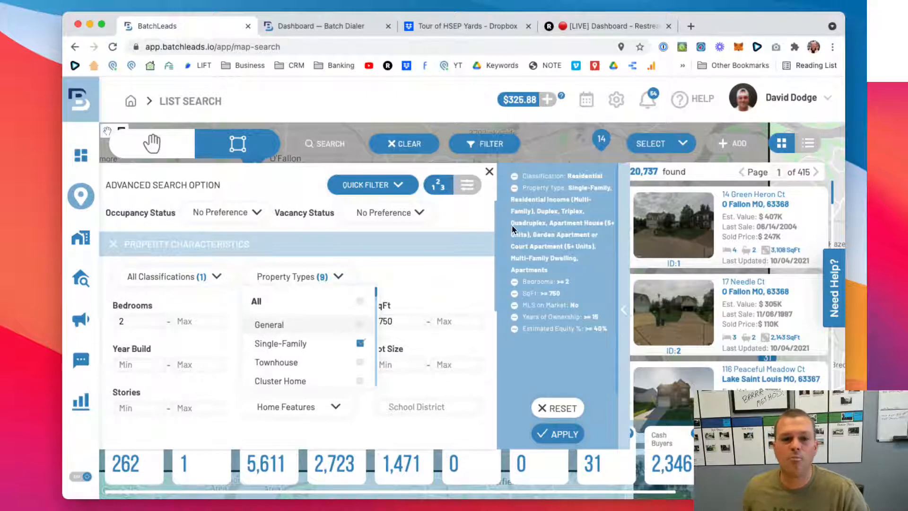
left_click(412, 270)
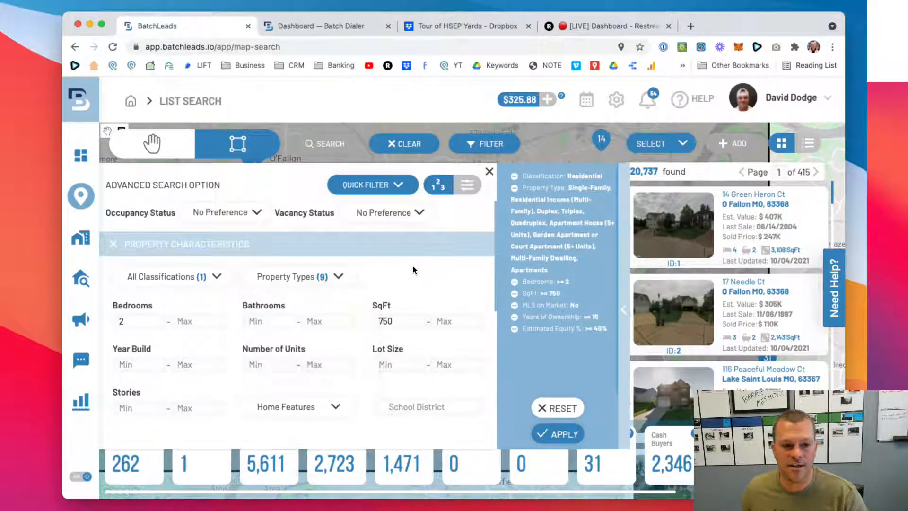
left_click(567, 433)
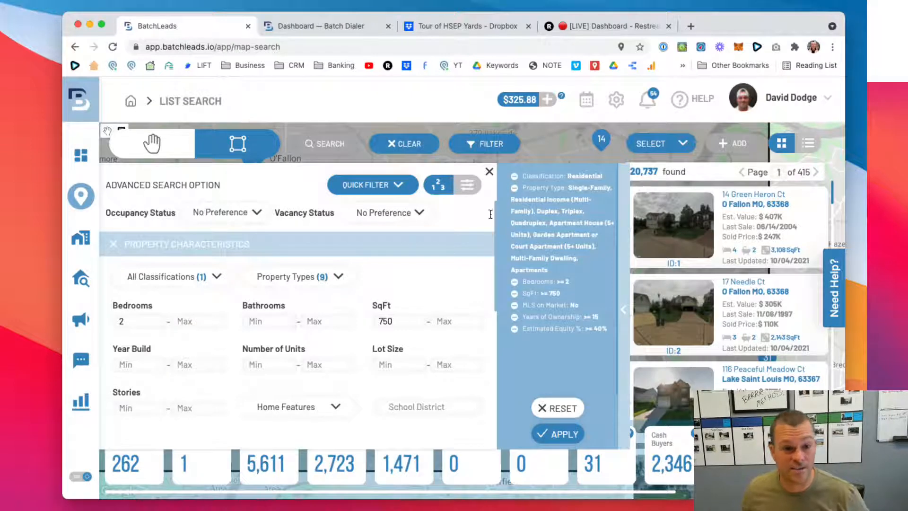
- Review the selected and available Property Types, and collapse the Property Characteristics section
left_click(329, 279)
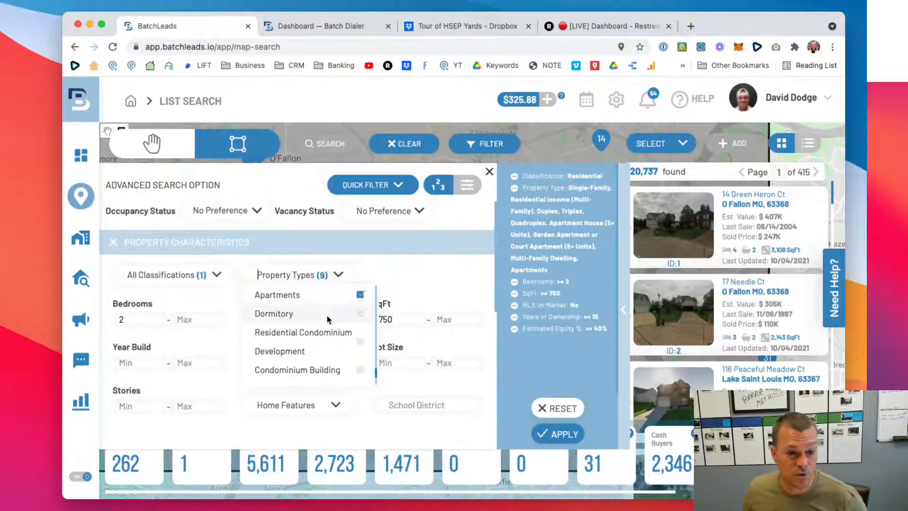
scroll(331, 320, "down", 3)
scroll(331, 320, "up", 8)
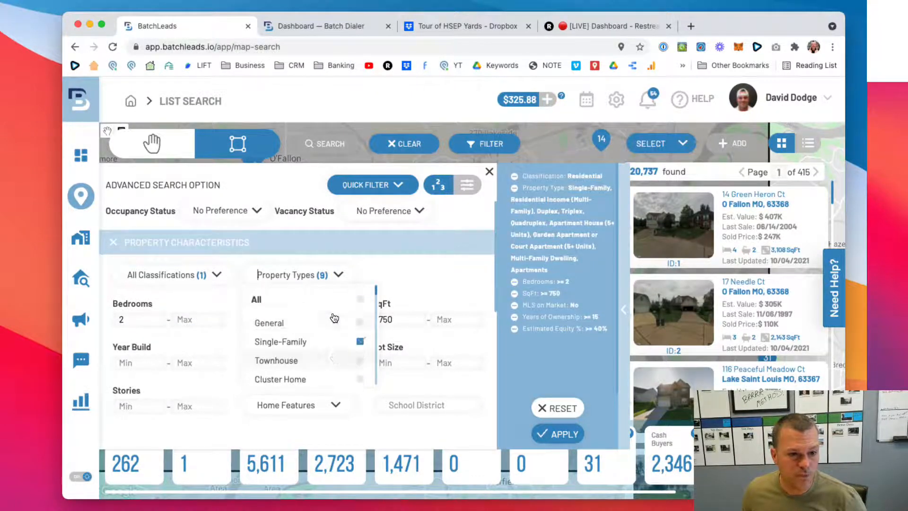
scroll(321, 326, "down", 2)
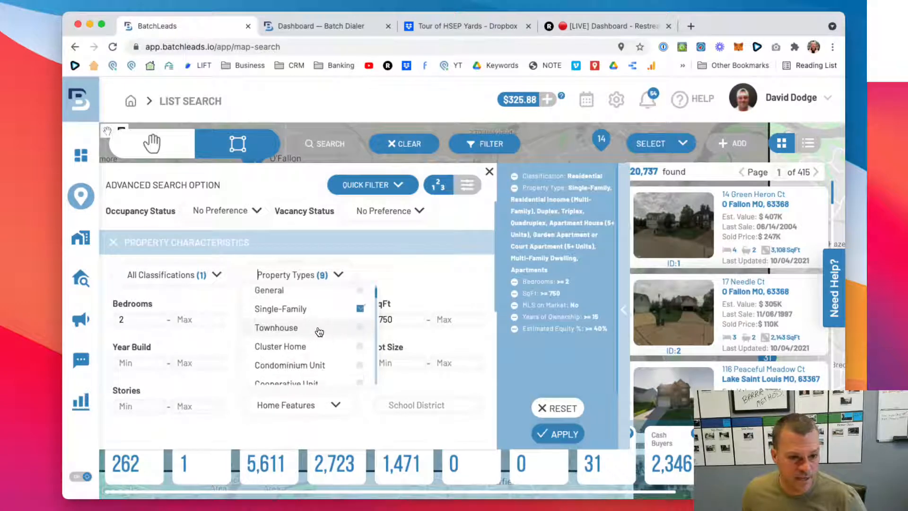
left_click(130, 245)
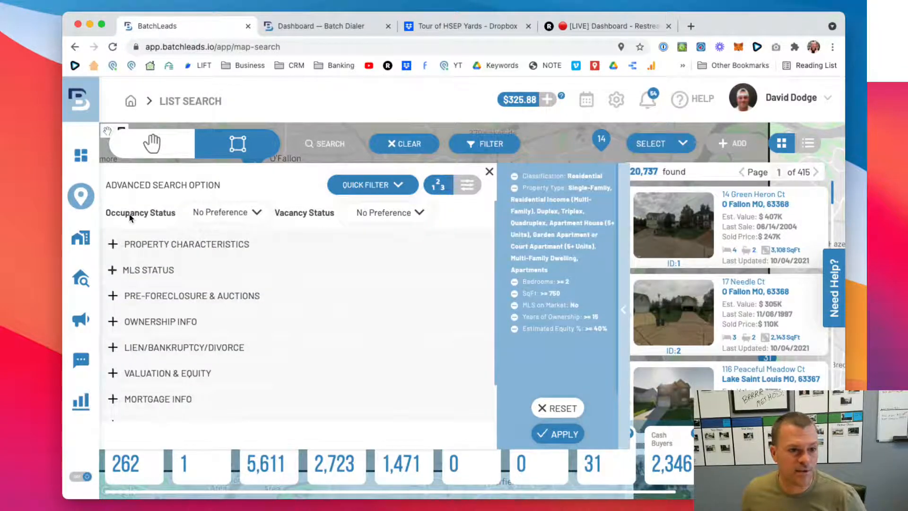
- Filter the Occupancy Status to absentee owners, both Absentee In State and Absentee Out State, and apply the search
left_click(256, 213)
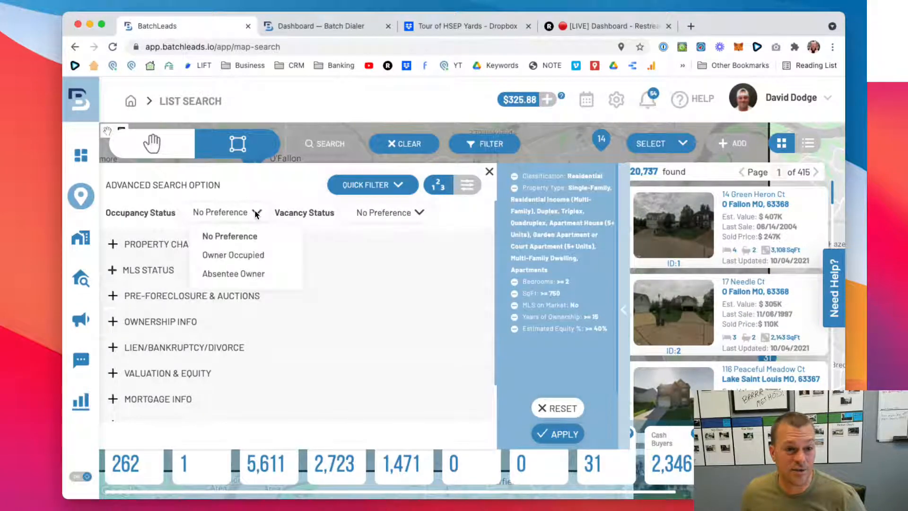
left_click(242, 278)
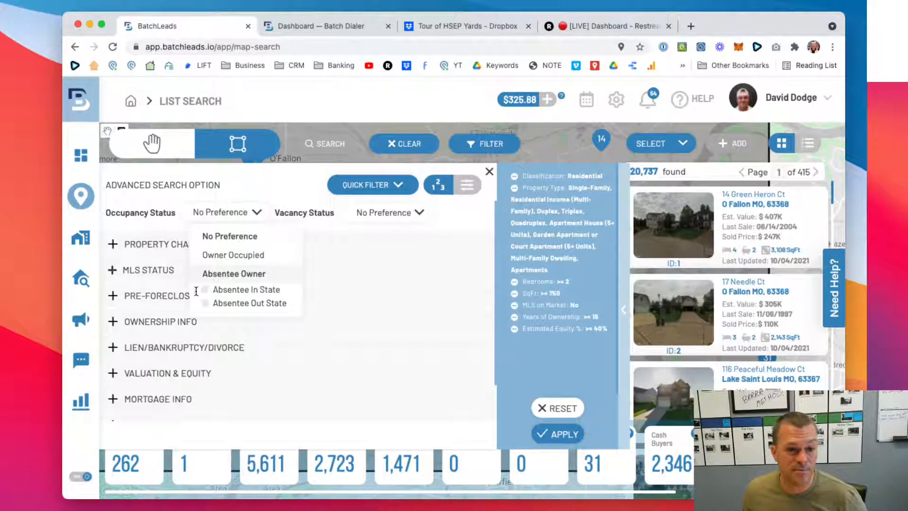
left_click(206, 289)
left_click(206, 303)
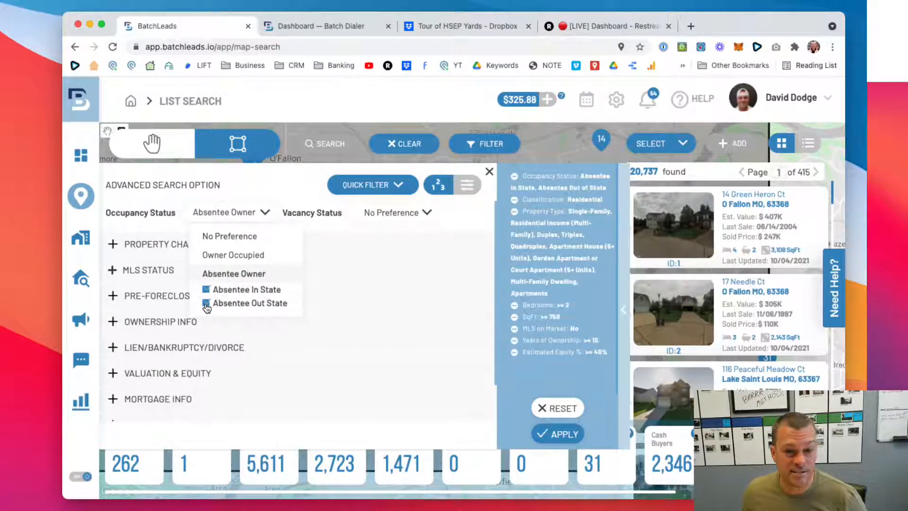
left_click(340, 225)
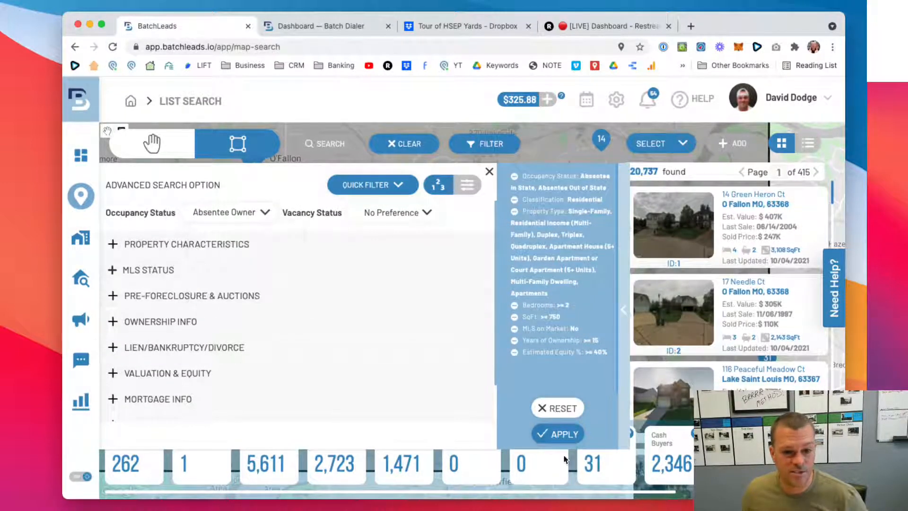
left_click(569, 439)
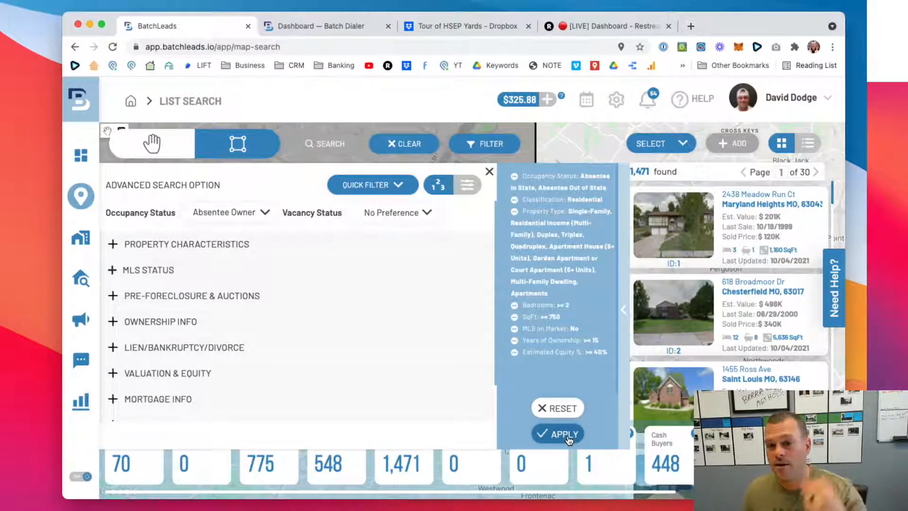
- Clear the Absentee In State and Absentee Out State options from the Occupancy Status filter
left_click(207, 216)
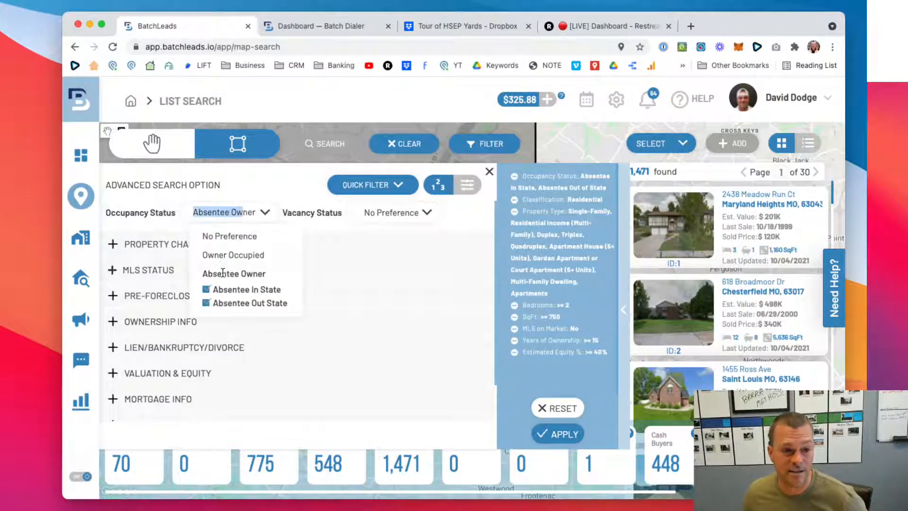
left_click(206, 289)
left_click(205, 303)
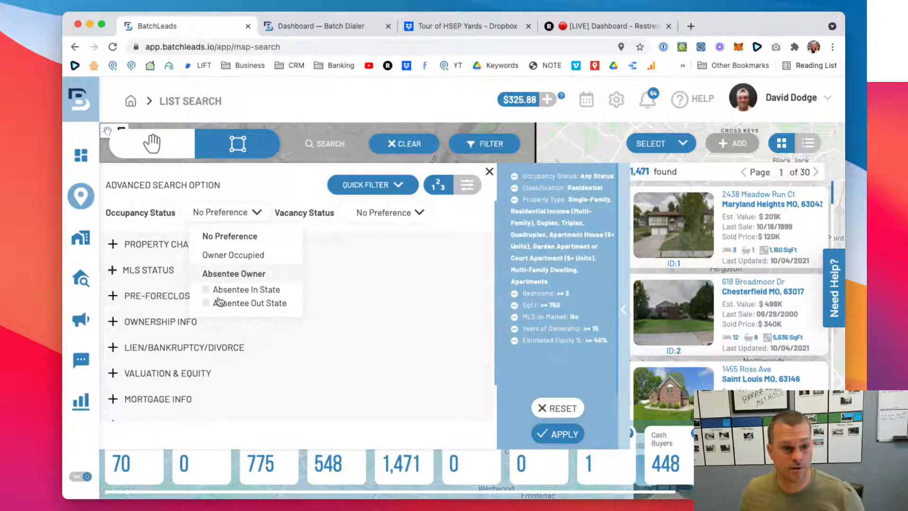
left_click(268, 183)
- Set the Vacancy Status to Property Vacant and apply the filter to the search
left_click(379, 215)
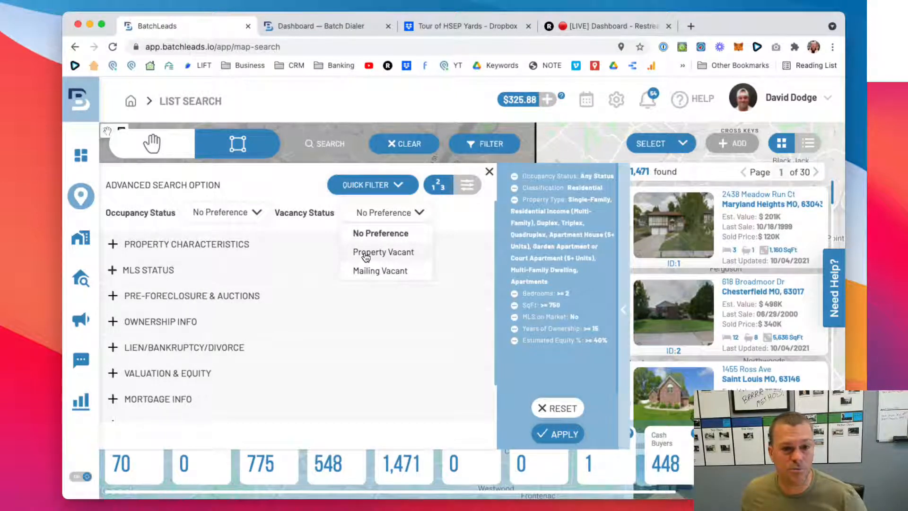
left_click(365, 252)
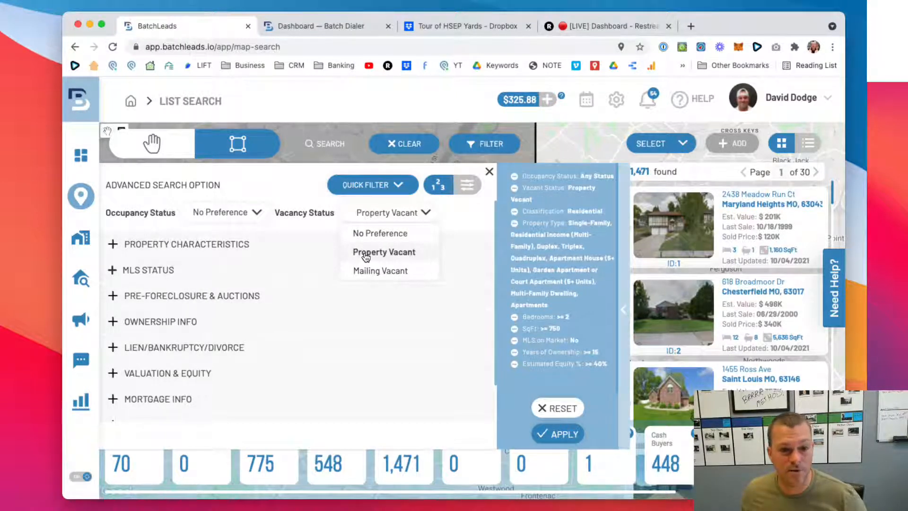
left_click(561, 435)
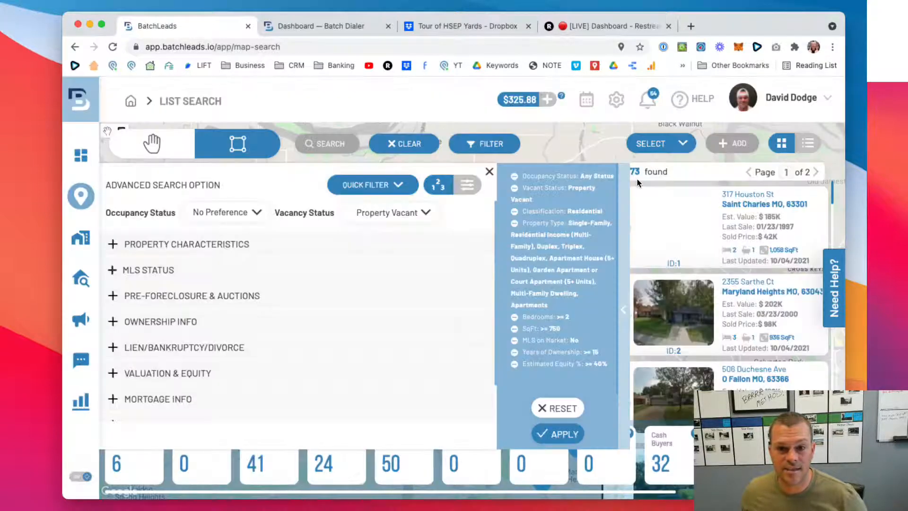
- Return the Vacancy Status to No Preference and reapply the search filters
left_click(400, 211)
left_click(380, 232)
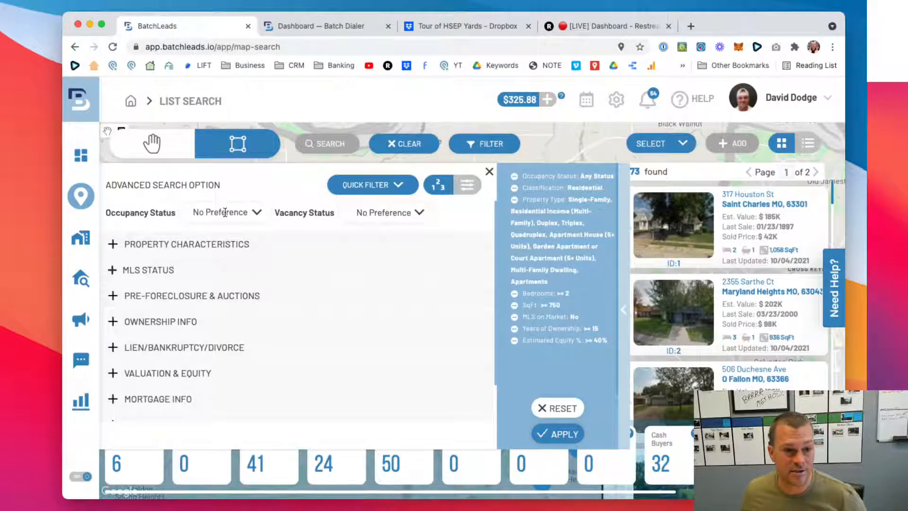
left_click(560, 433)
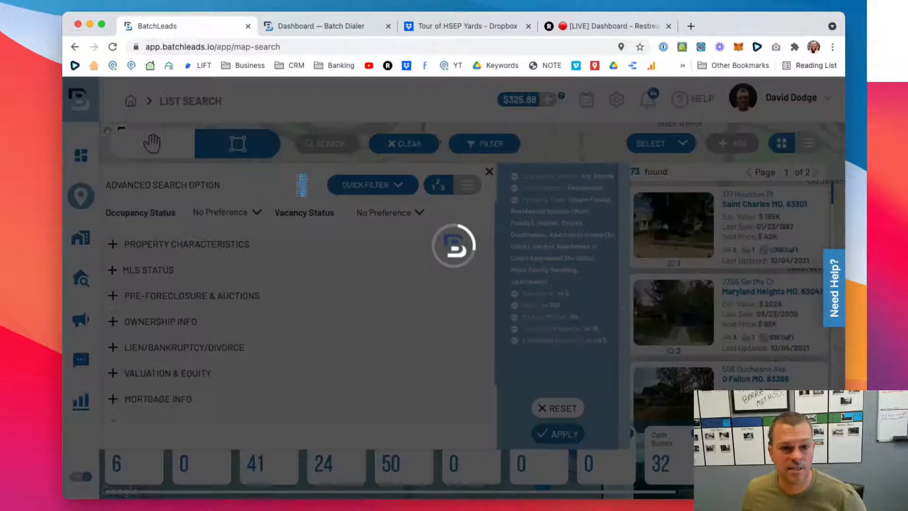
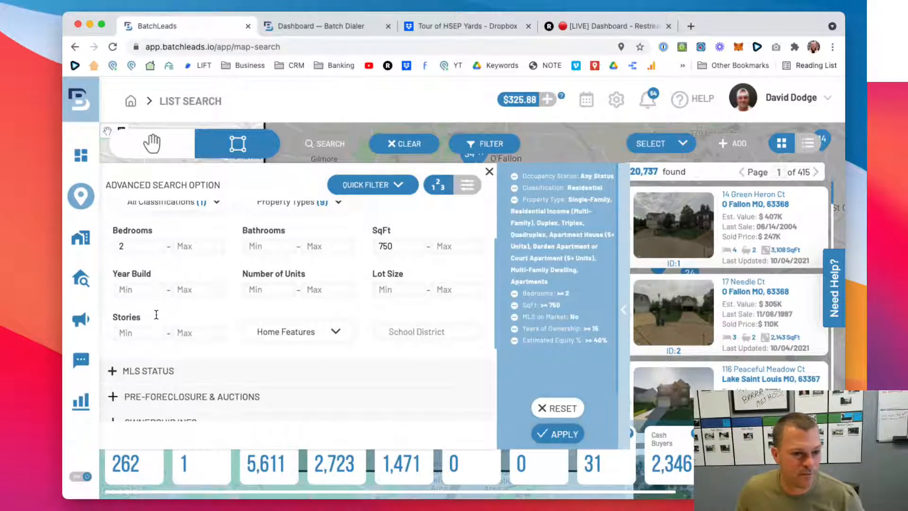
- Examine the Home Features options among the property characteristics filters
scroll(156, 315, "down", 1)
left_click(316, 316)
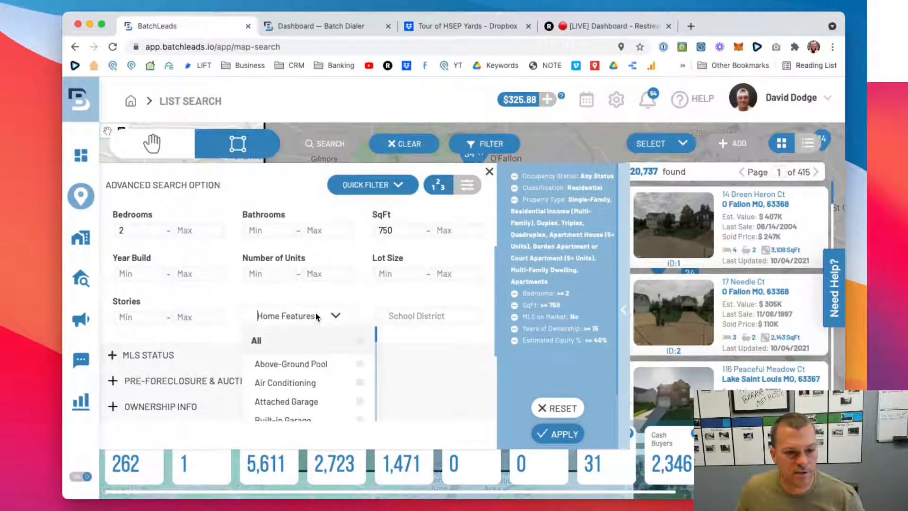
scroll(321, 314, "down", 3)
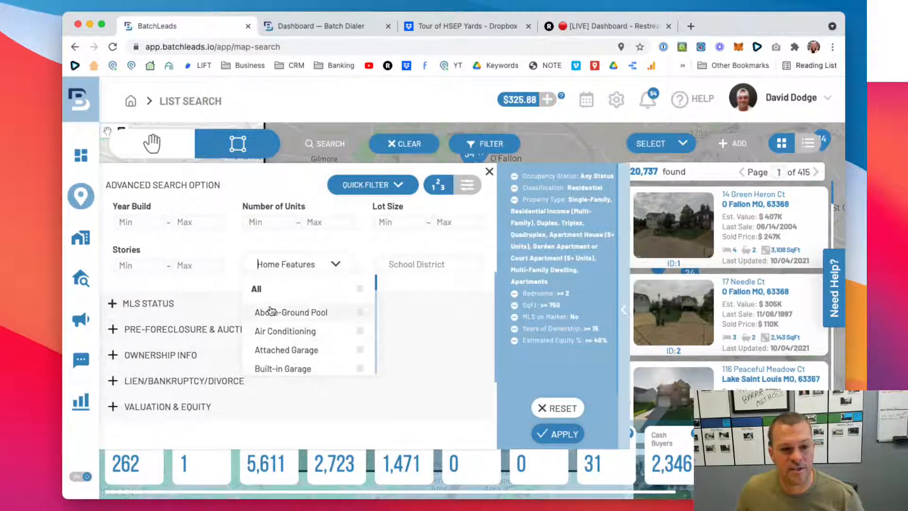
left_click(237, 249)
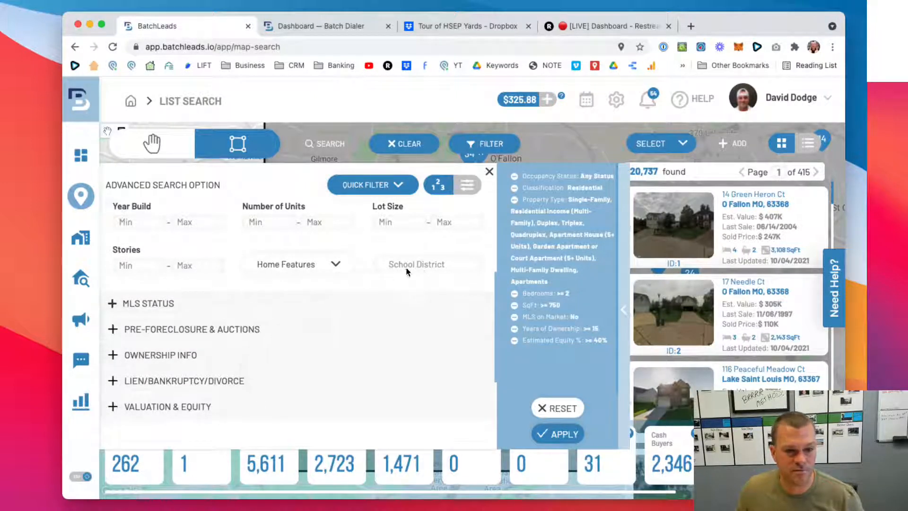
- Review the MLS Status filters, including the on-market setting, the MLS Status options and the listing price range
left_click(113, 304)
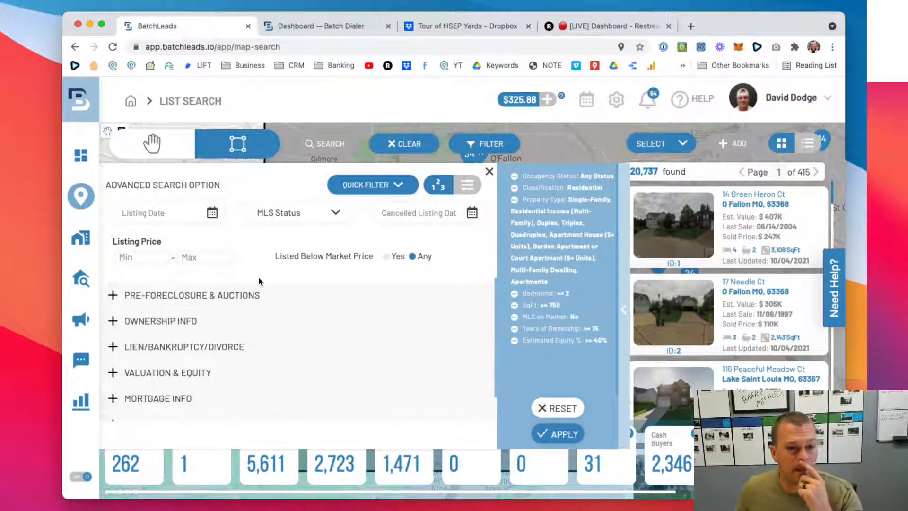
scroll(273, 277, "up", 3)
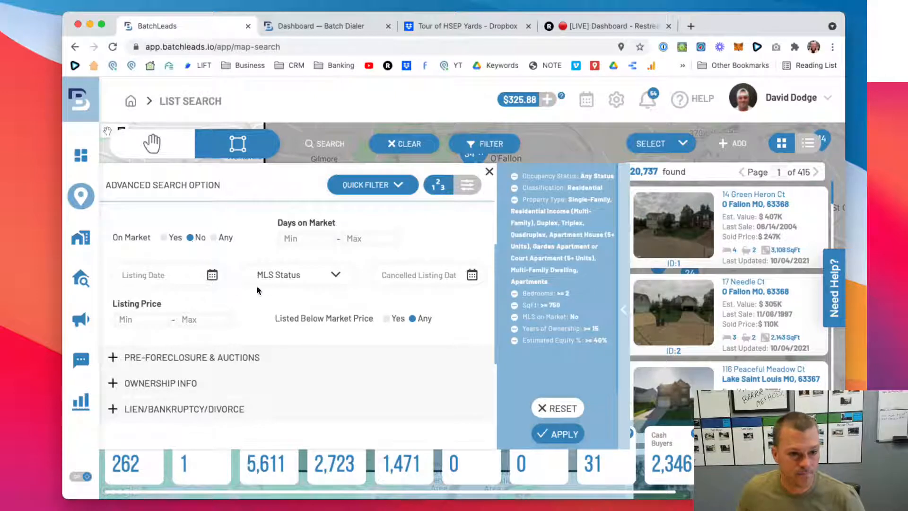
left_click(319, 276)
left_click(247, 251)
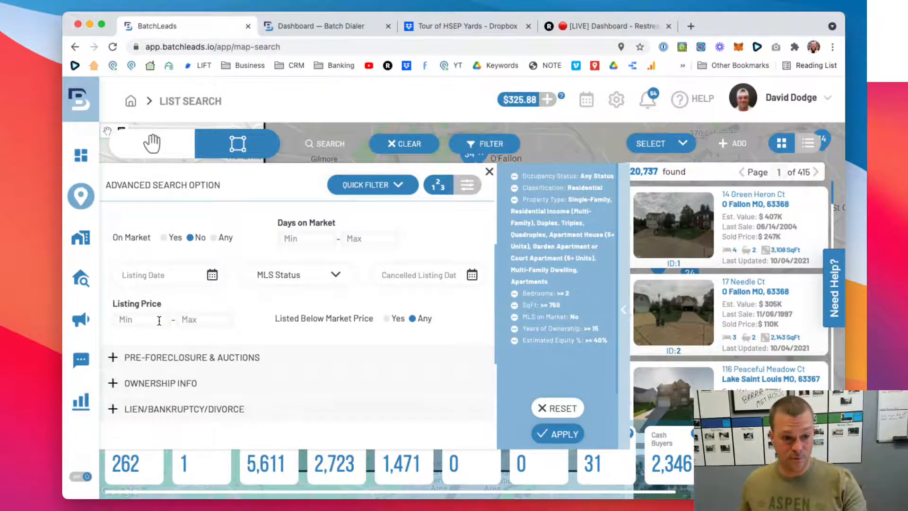
scroll(159, 321, "down", 1)
scroll(126, 263, "up", 2)
left_click(109, 228)
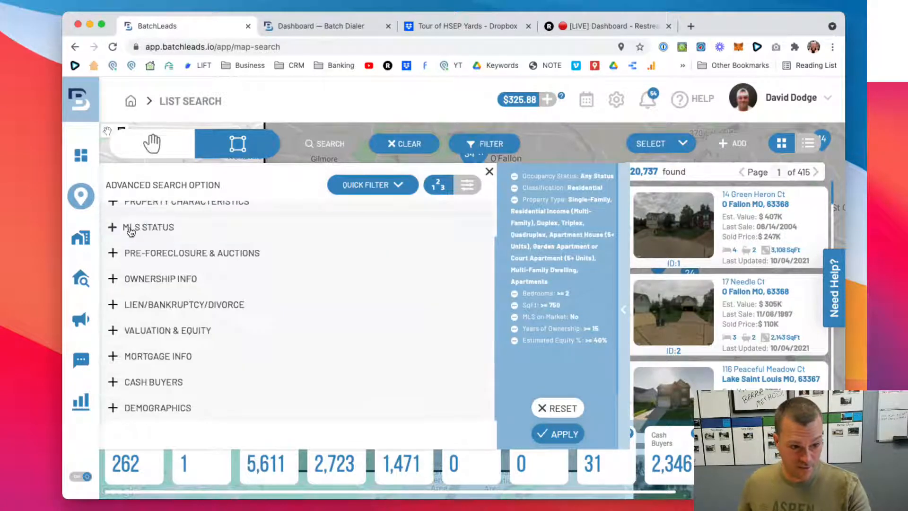
- Review the Pre-Foreclosure & Auctions filters, including status, auction date, opening bid and default amount
scroll(133, 251, "up", 2)
scroll(137, 256, "down", 2)
left_click(120, 268)
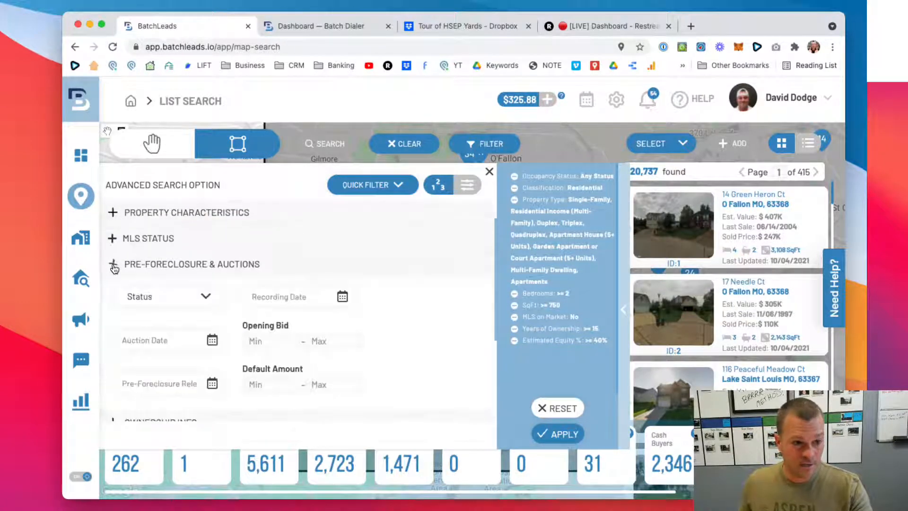
scroll(172, 279, "down", 2)
scroll(173, 280, "up", 1)
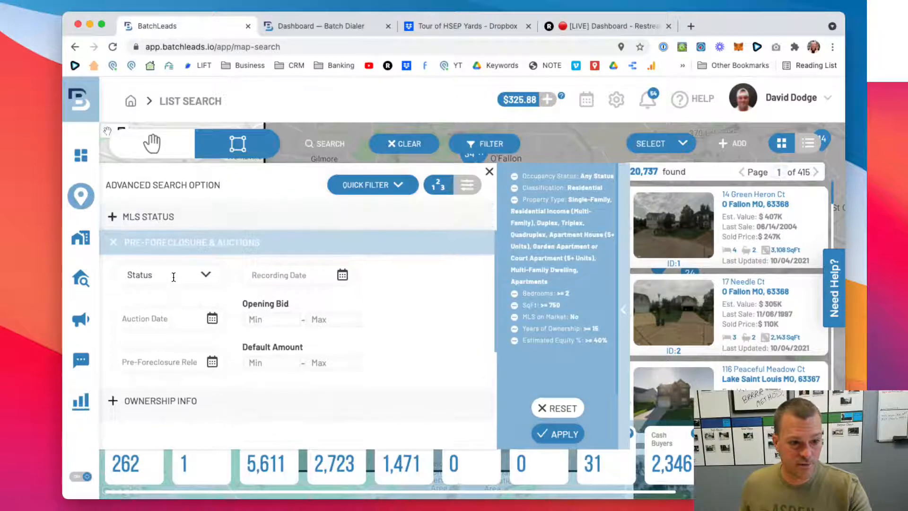
left_click(113, 252)
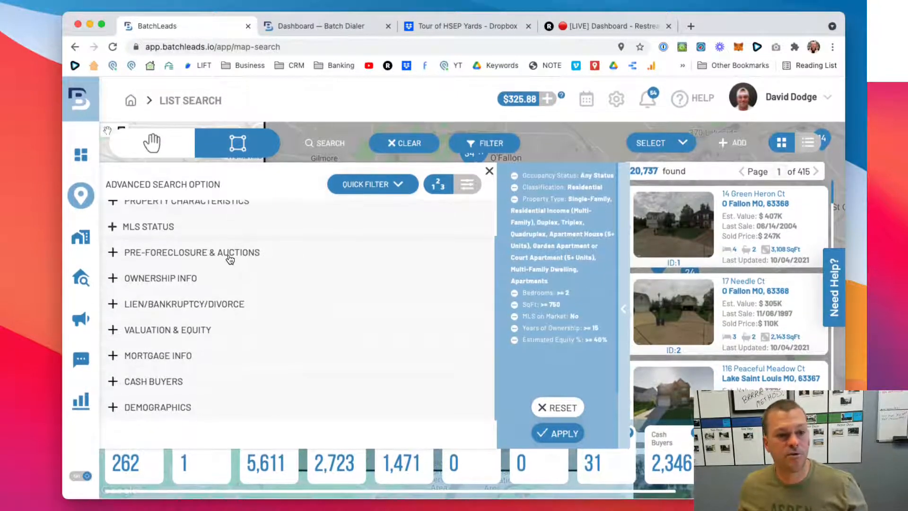
scroll(124, 262, "up", 1)
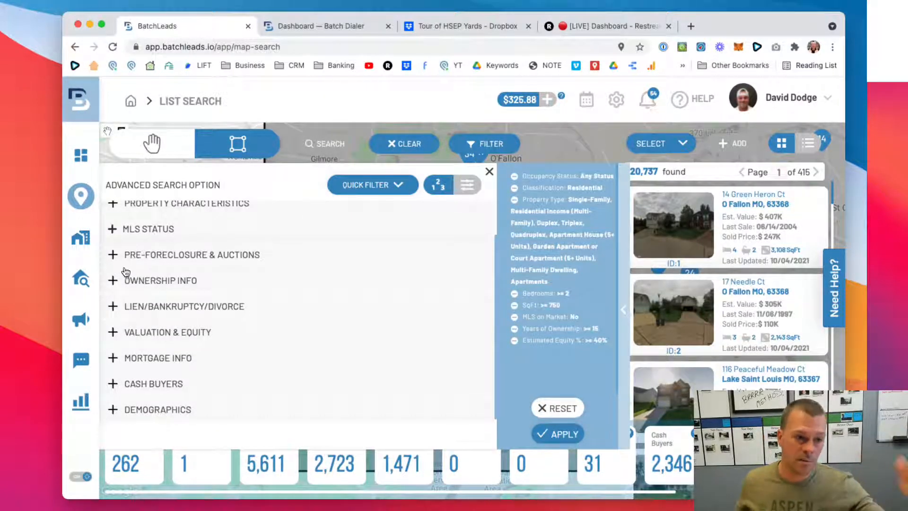
- Set the minimum Last Sale Price to 20,000 in the ownership filters and apply it to the search
left_click(114, 281)
scroll(117, 281, "down", 2)
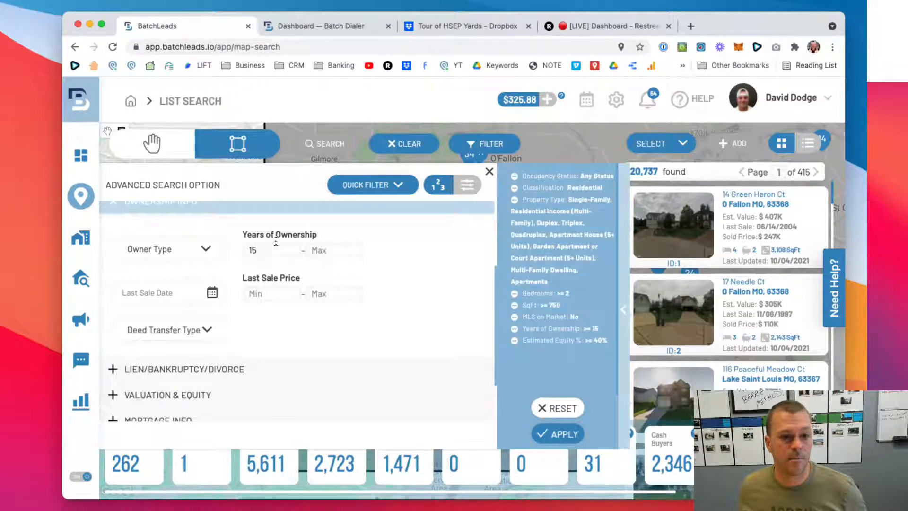
scroll(231, 252, "down", 2)
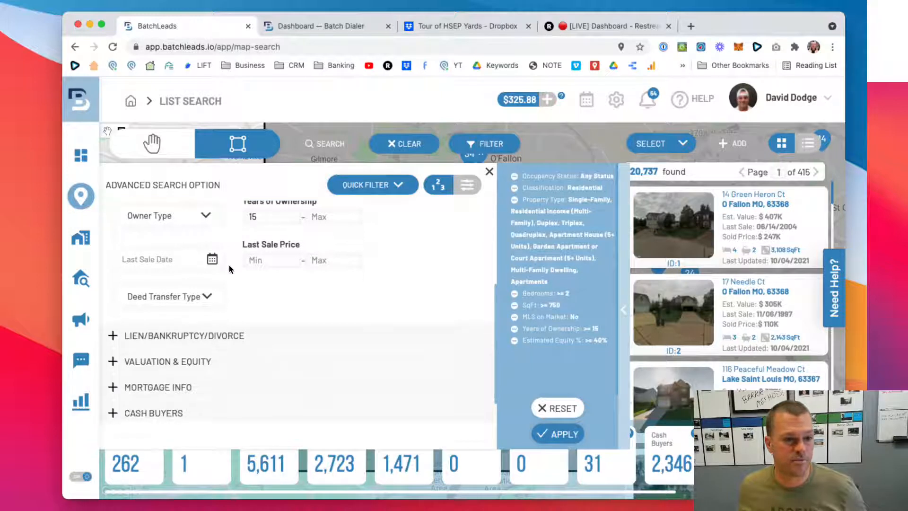
scroll(283, 277, "down", 1)
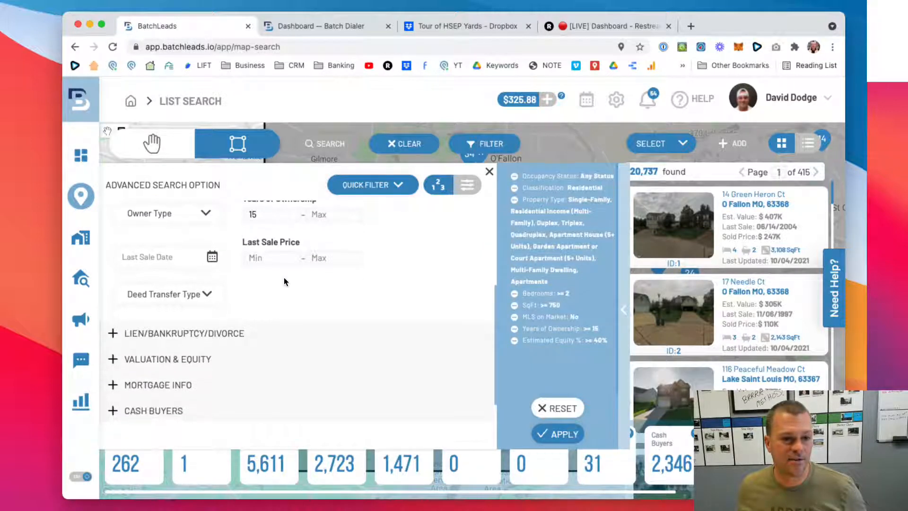
scroll(283, 277, "up", 1)
left_click(283, 273)
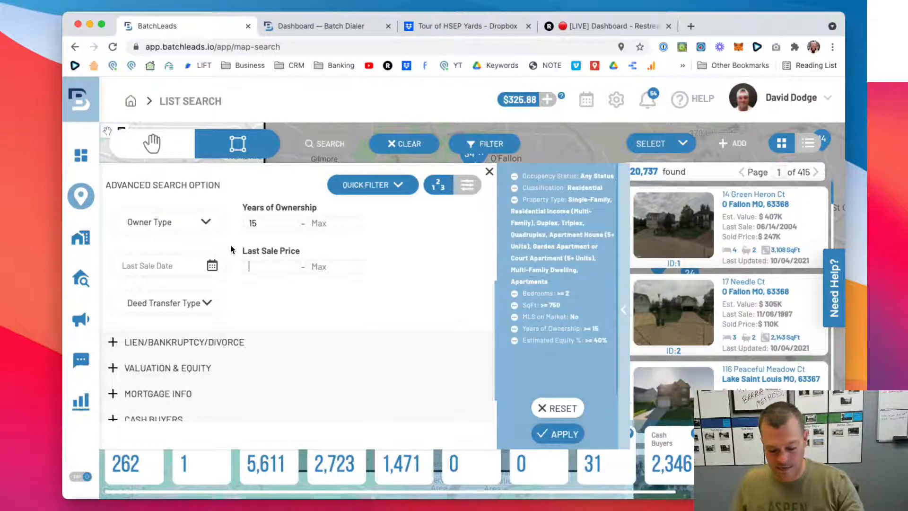
type("20,")
type("00")
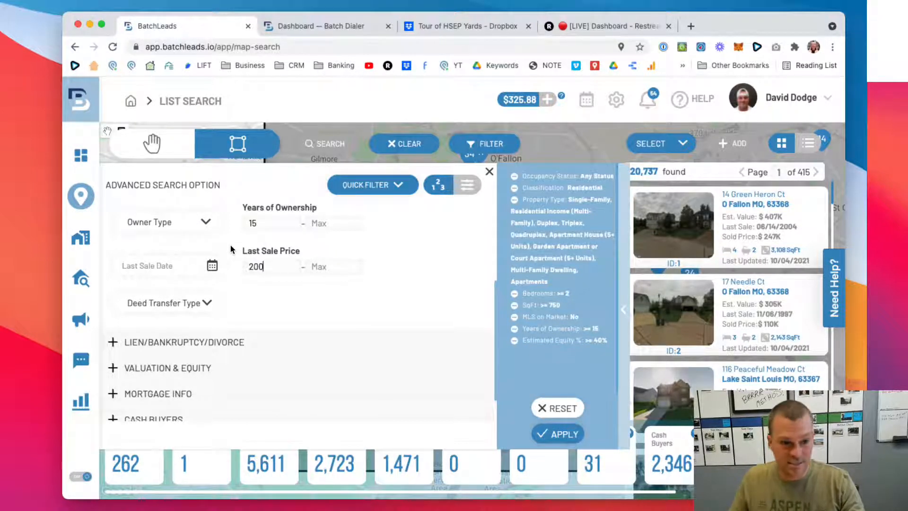
type("0")
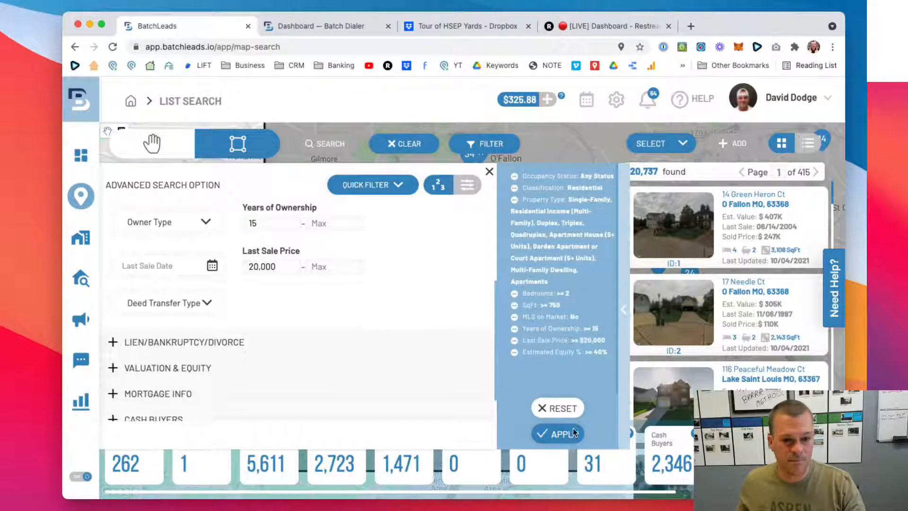
left_click(573, 431)
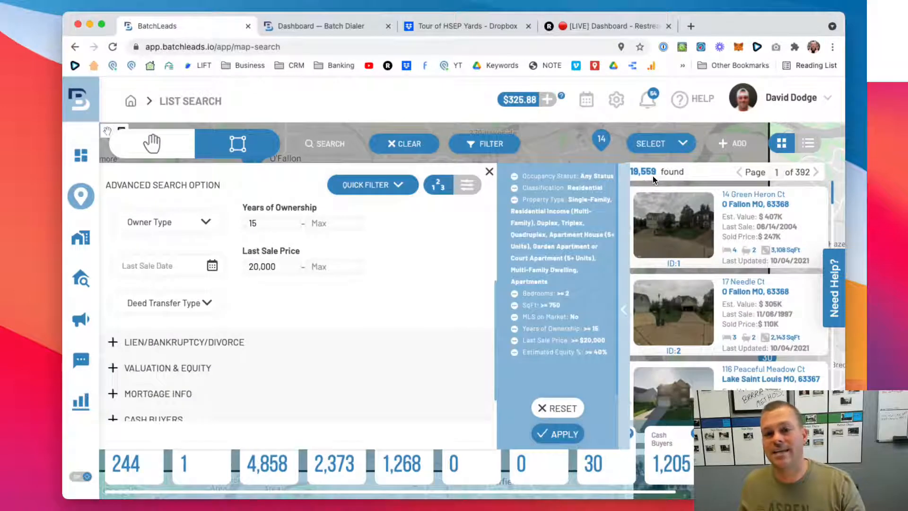
- Set the minimum Last Sale Price to 30,000, apply it to the search and collapse the ownership filters
scroll(311, 296, "down", 1)
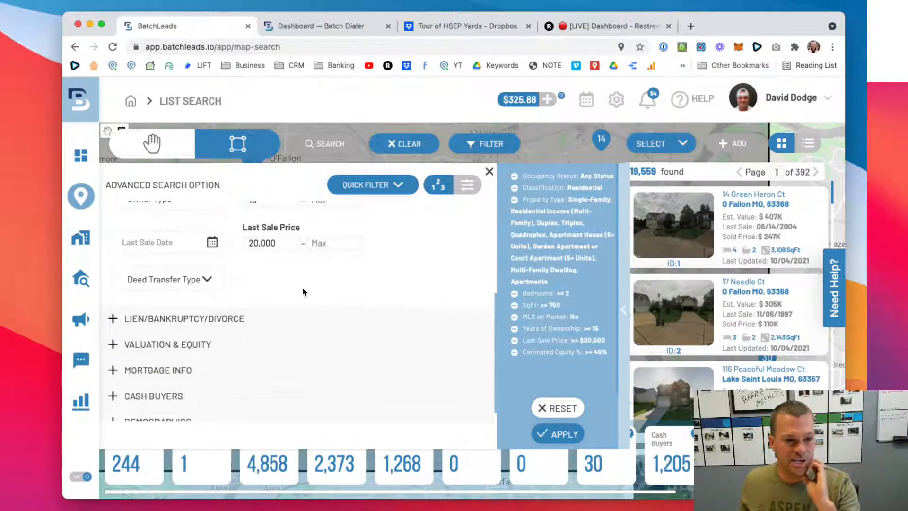
left_click_drag(281, 241, 245, 240)
type("30")
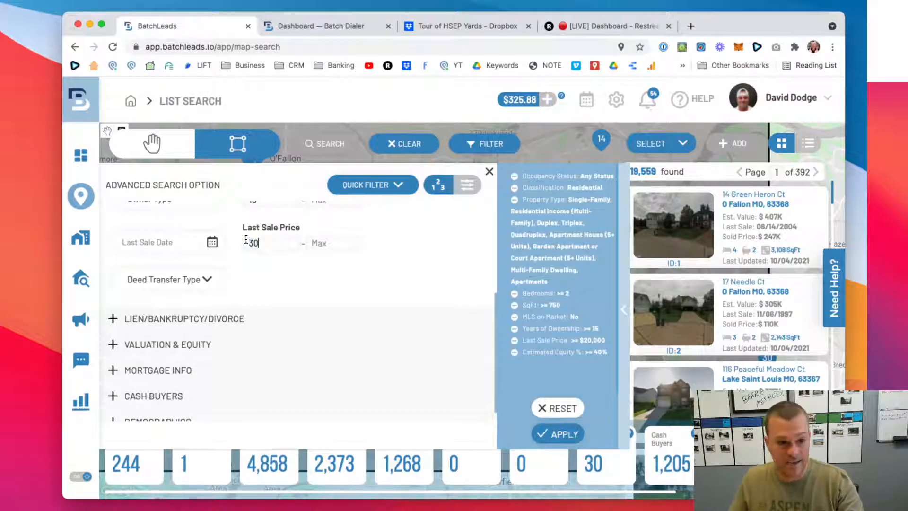
type(",000")
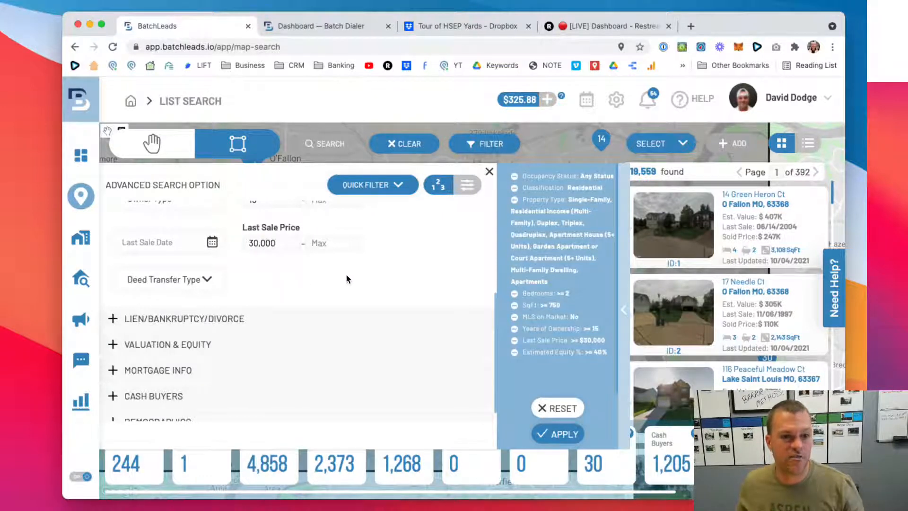
left_click(564, 434)
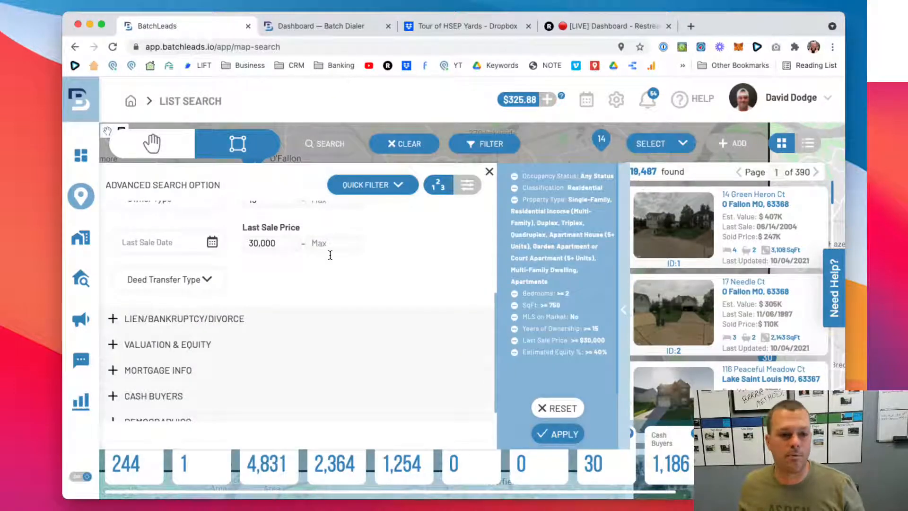
scroll(330, 255, "up", 2)
scroll(251, 273, "down", 1)
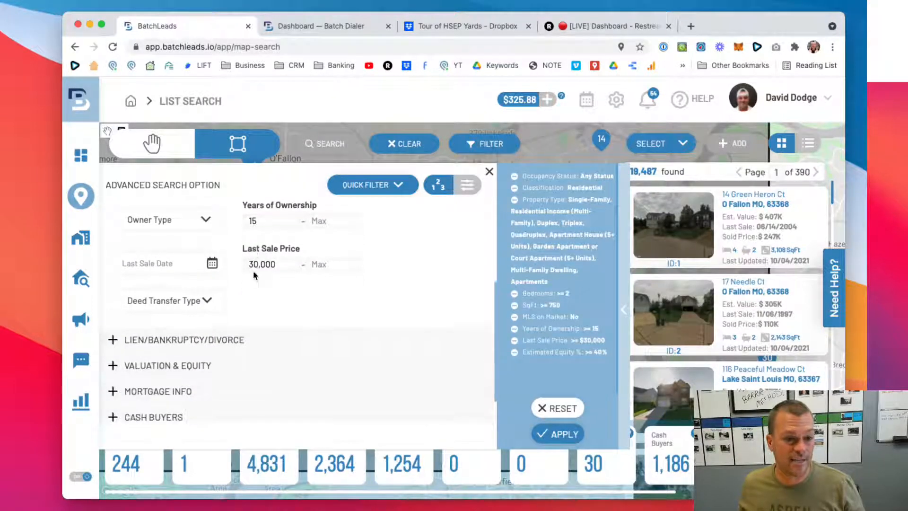
scroll(253, 270, "up", 3)
left_click(114, 227)
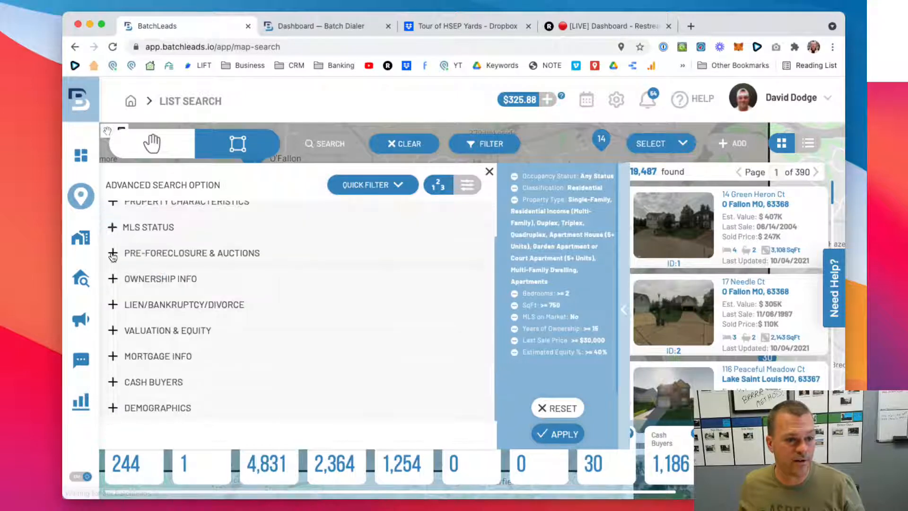
- Review the Lien/Bankruptcy/Divorce filters, including lien type, lien amount and tax delinquent year
left_click(114, 306)
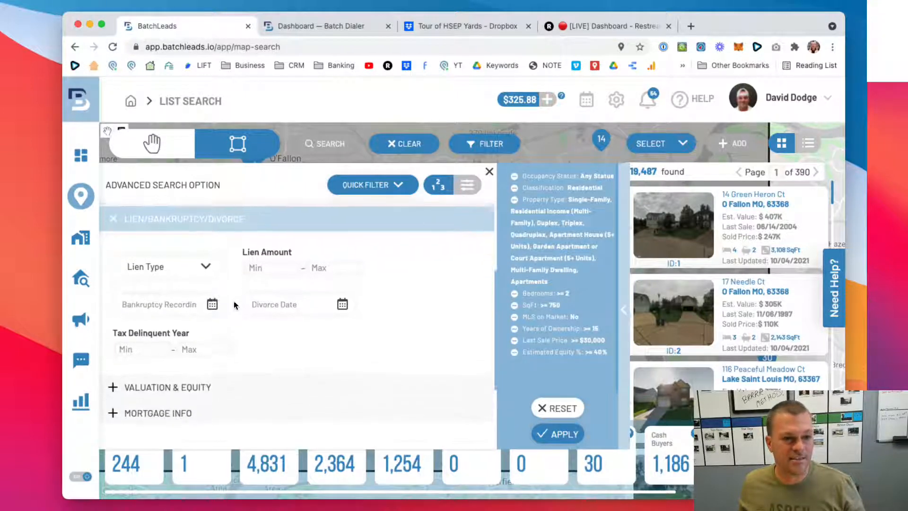
scroll(235, 305, "up", 1)
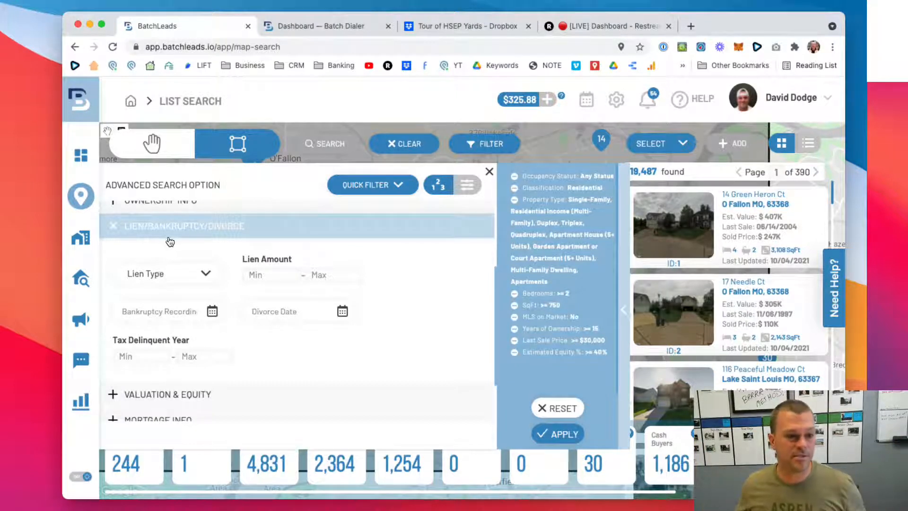
left_click(114, 230)
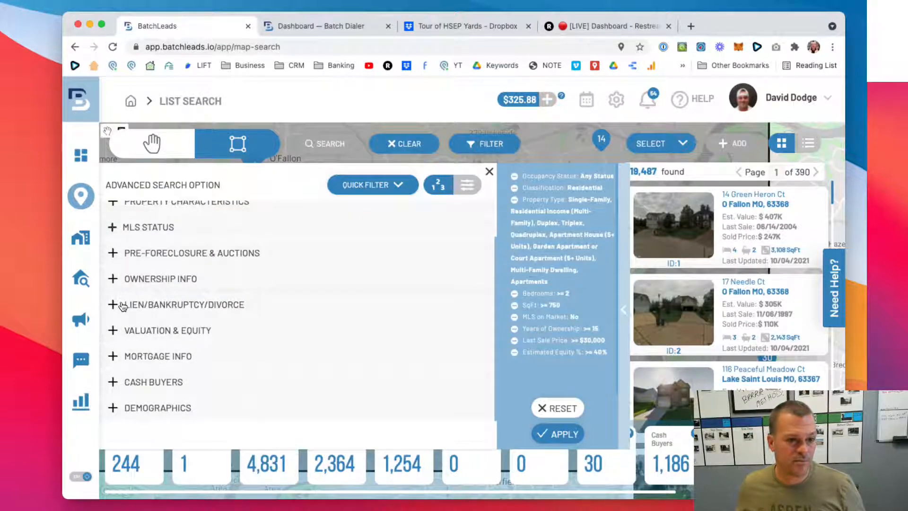
- Examine the Valuation & Equity filters, comparing the estimated value, dollar equity and equity percentage fields
left_click(115, 331)
scroll(123, 329, "down", 5)
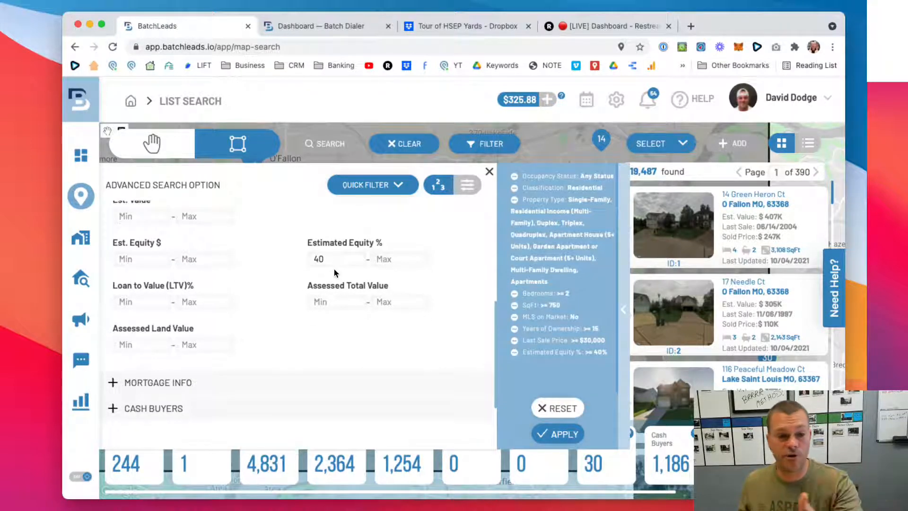
scroll(285, 262, "down", 1)
scroll(283, 262, "up", 2)
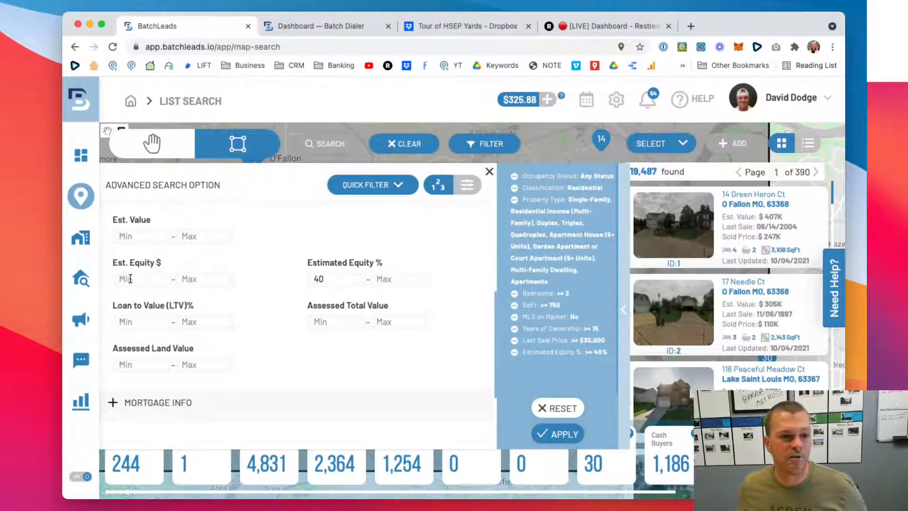
left_click_drag(146, 263, 287, 259)
left_click(287, 259)
left_click_drag(138, 219, 166, 214)
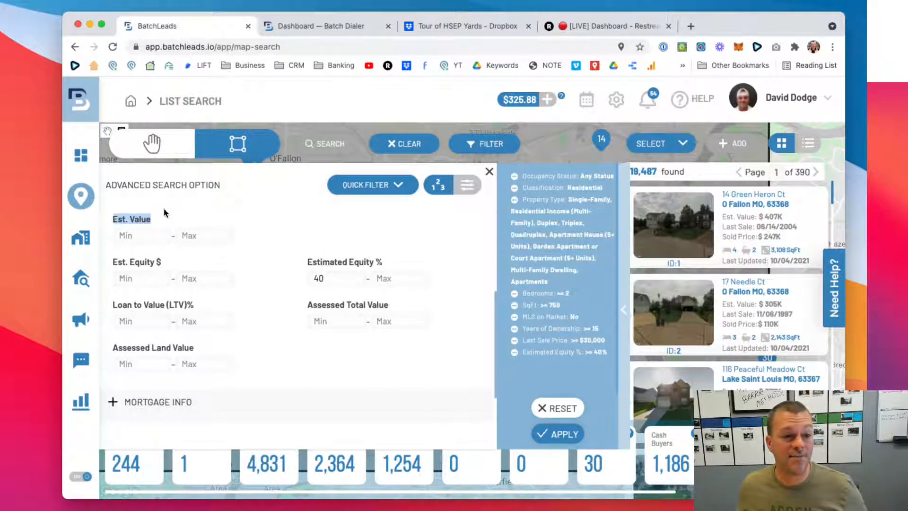
left_click(166, 213)
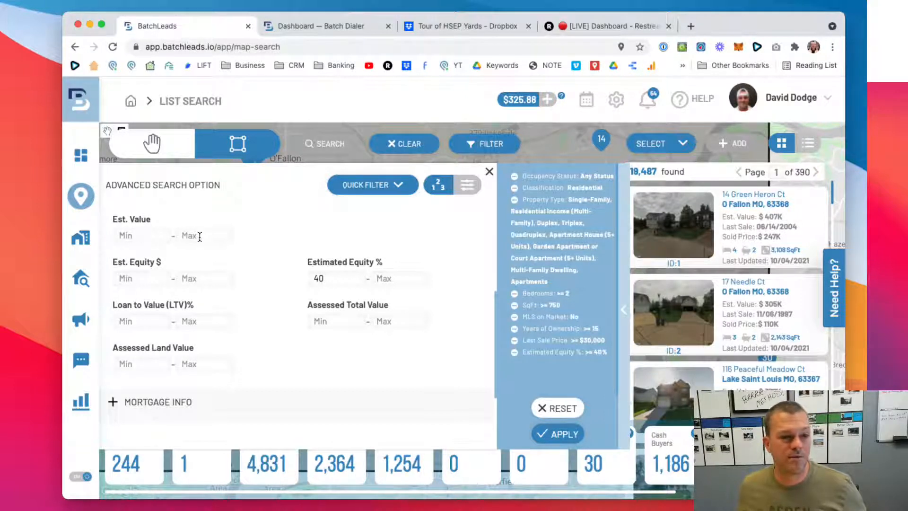
- Recheck the Years of Ownership and Last Sale Price settings in the ownership filters, then collapse them
scroll(180, 219, "up", 5)
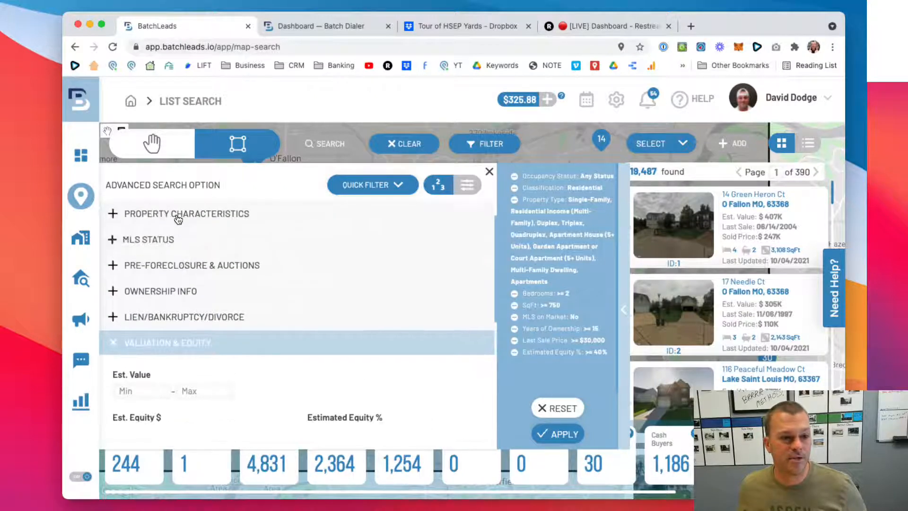
scroll(178, 219, "up", 1)
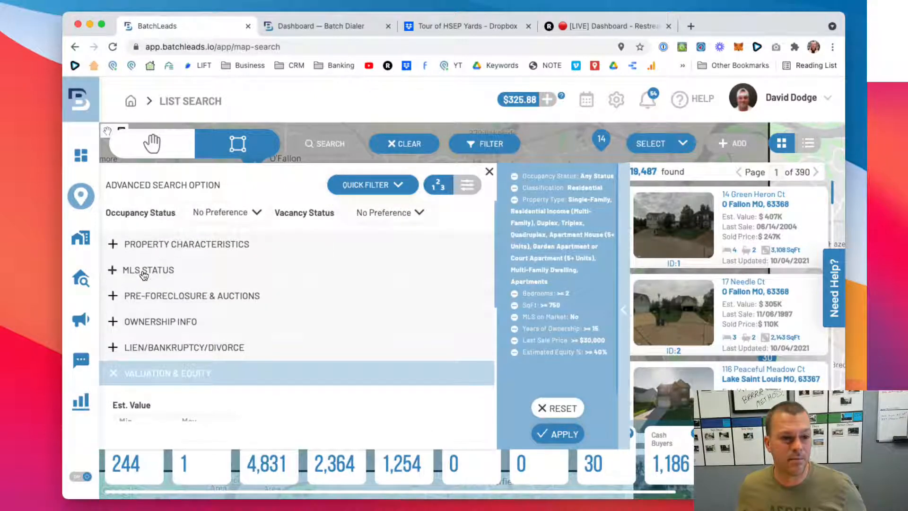
left_click(117, 321)
scroll(190, 307, "down", 3)
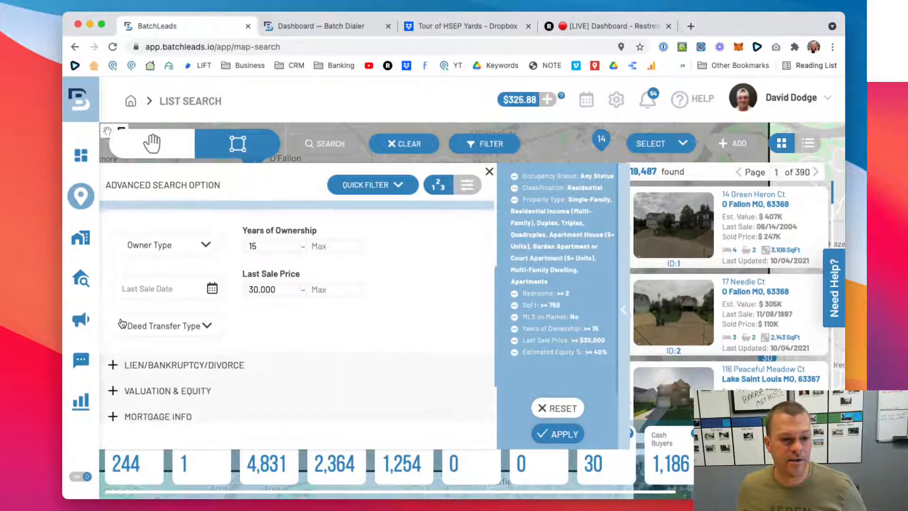
scroll(260, 290, "up", 2)
left_click(260, 285)
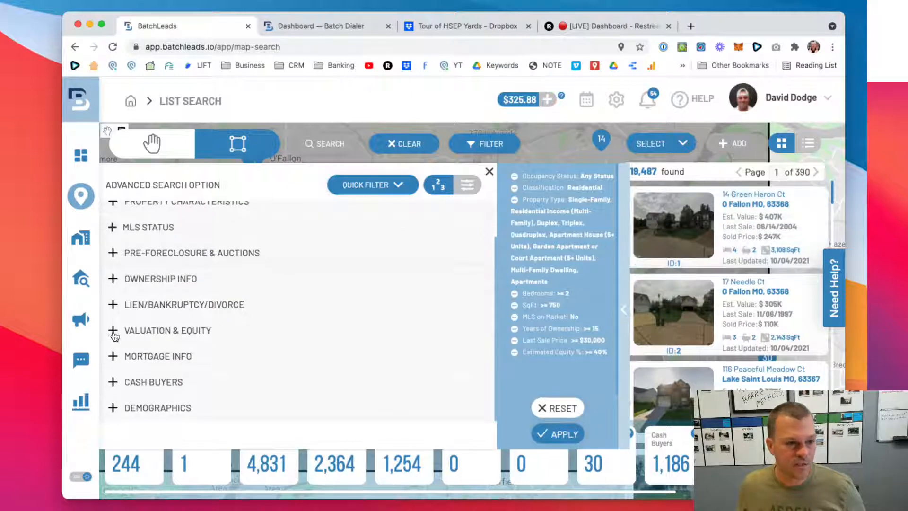
- Recheck the estimated value and equity fields in the Valuation & Equity filters, then collapse them
left_click(138, 333)
scroll(189, 331, "down", 4)
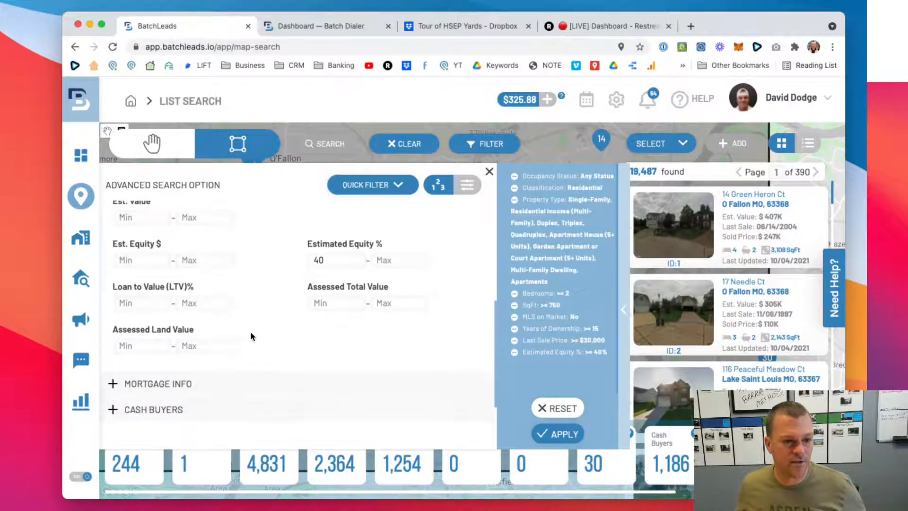
scroll(215, 340, "up", 3)
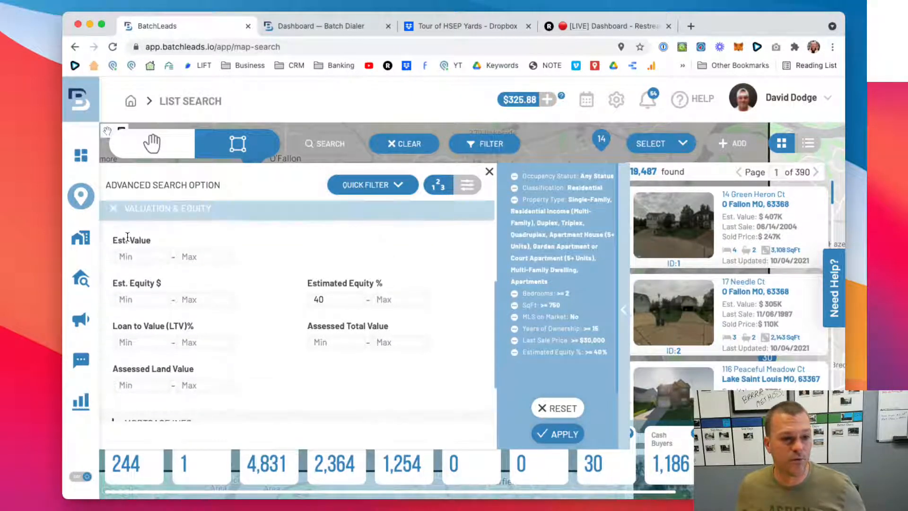
left_click(111, 208)
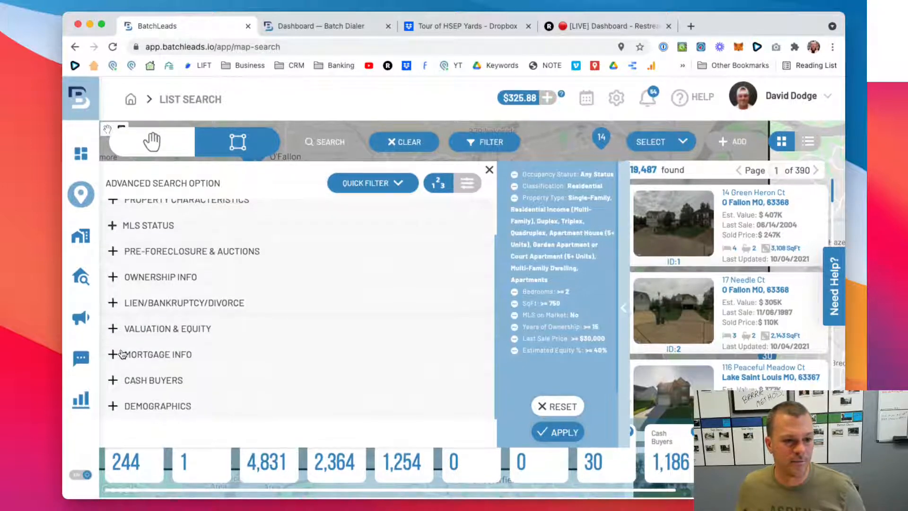
- Set Free & Clear to Yes in the Mortgage Info filters and apply it to the search
left_click(114, 355)
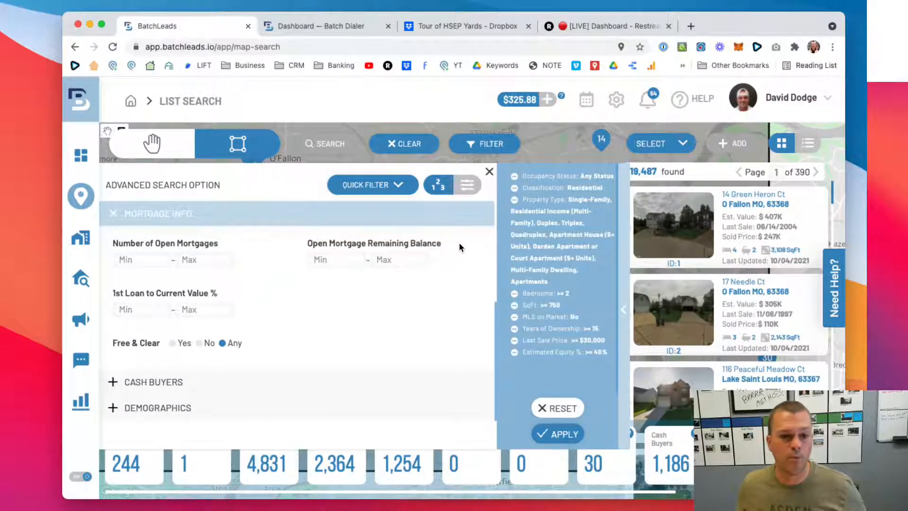
left_click_drag(459, 247, 263, 260)
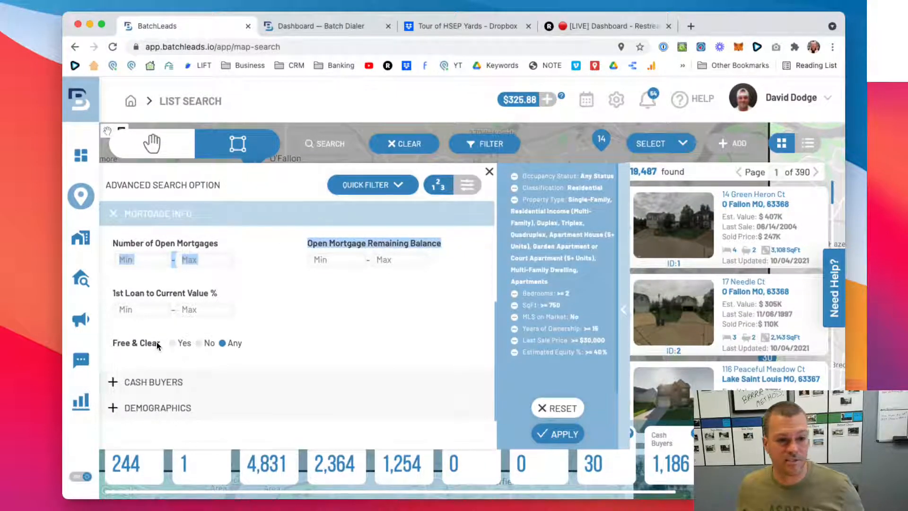
scroll(157, 344, "up", 1)
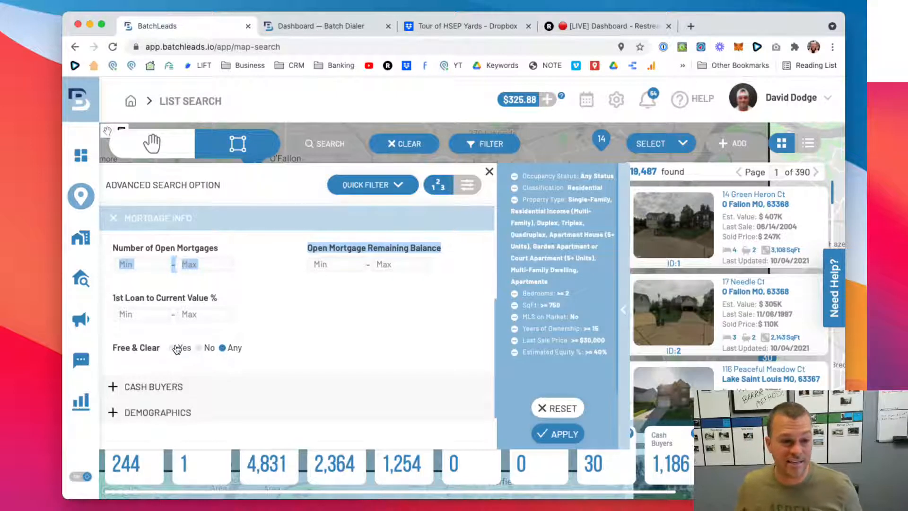
left_click(179, 347)
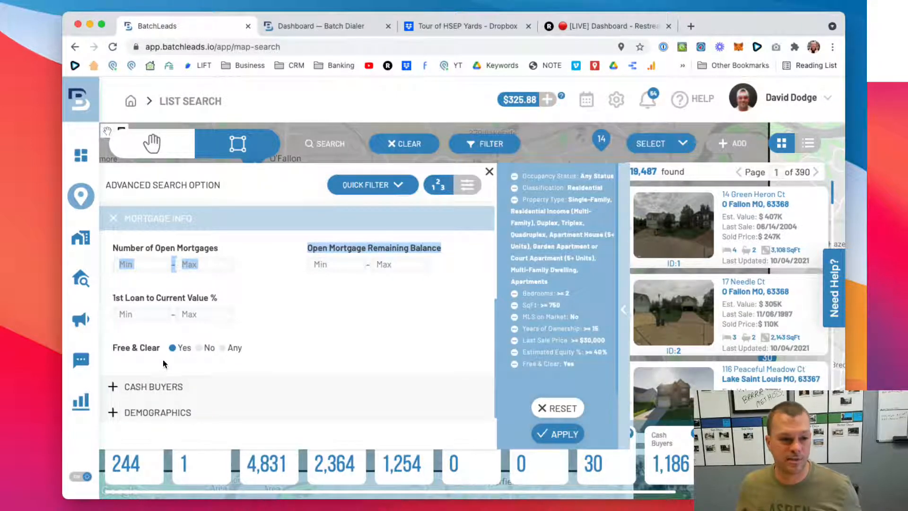
left_click(549, 434)
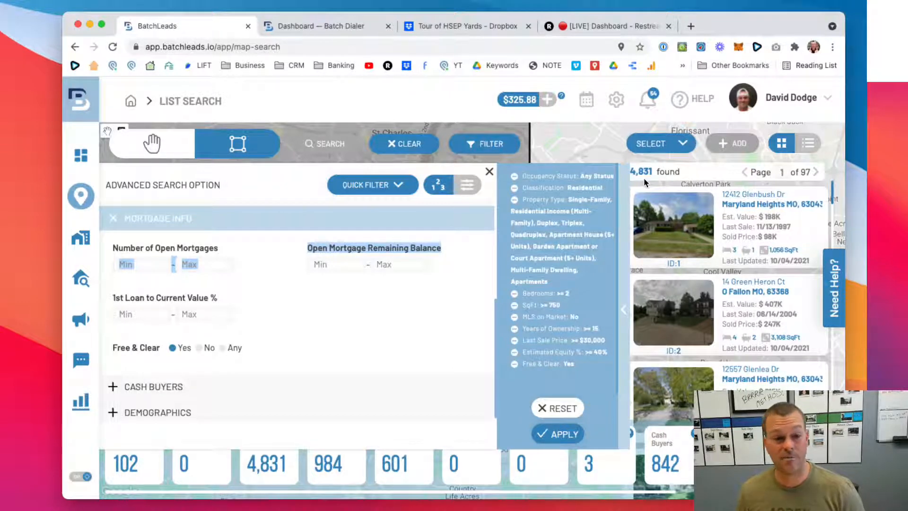
- Return Free & Clear to Any, reapply the search and collapse the Mortgage Info filters
left_click(223, 348)
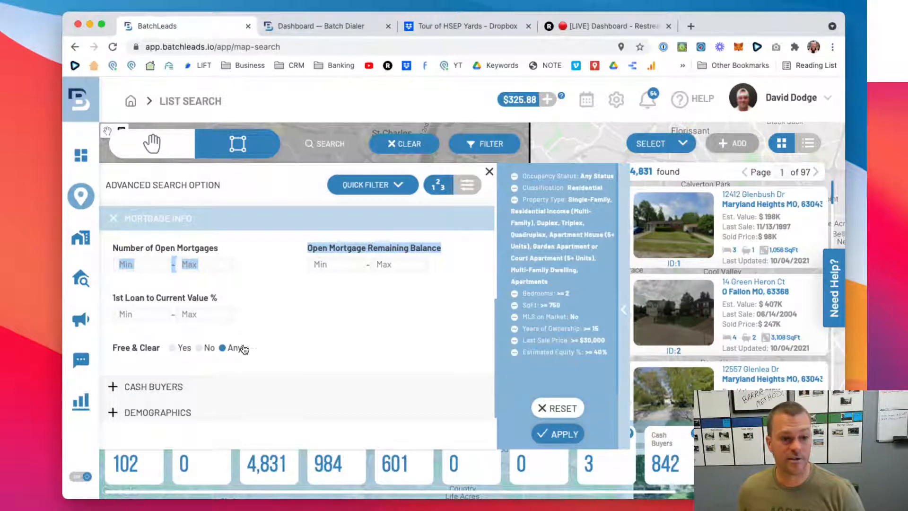
scroll(300, 320, "up", 3)
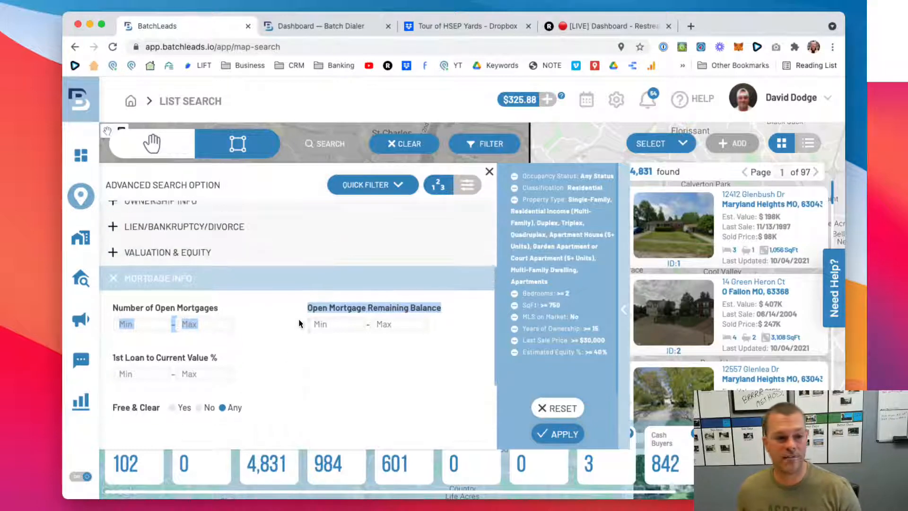
left_click(267, 343)
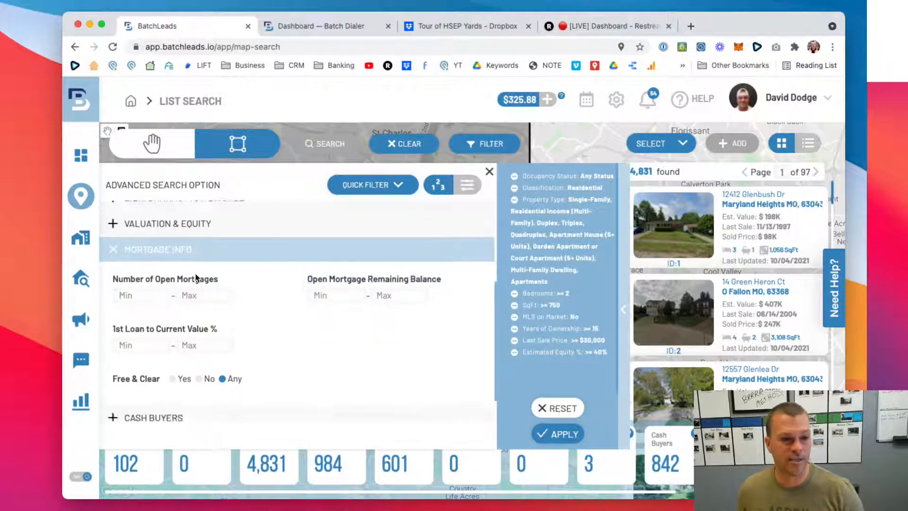
left_click(112, 223)
left_click(101, 225)
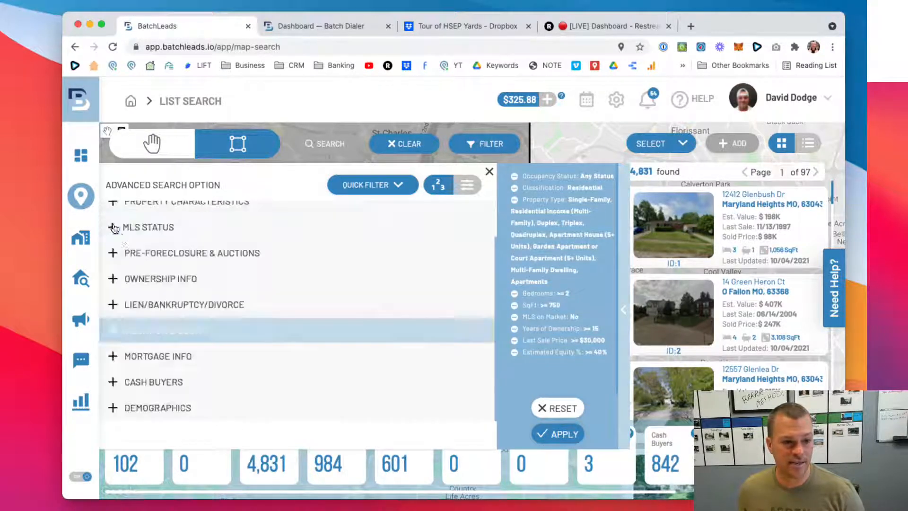
left_click(119, 357)
scroll(200, 334, "down", 3)
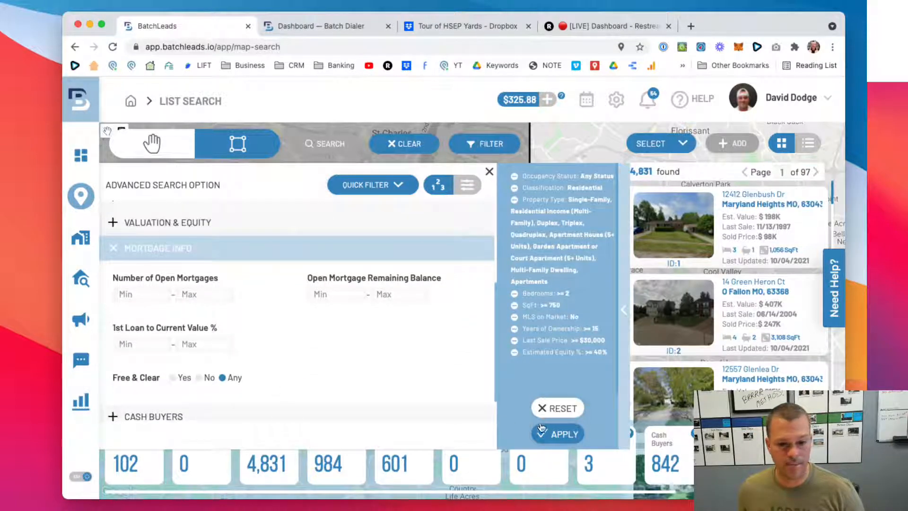
left_click(558, 433)
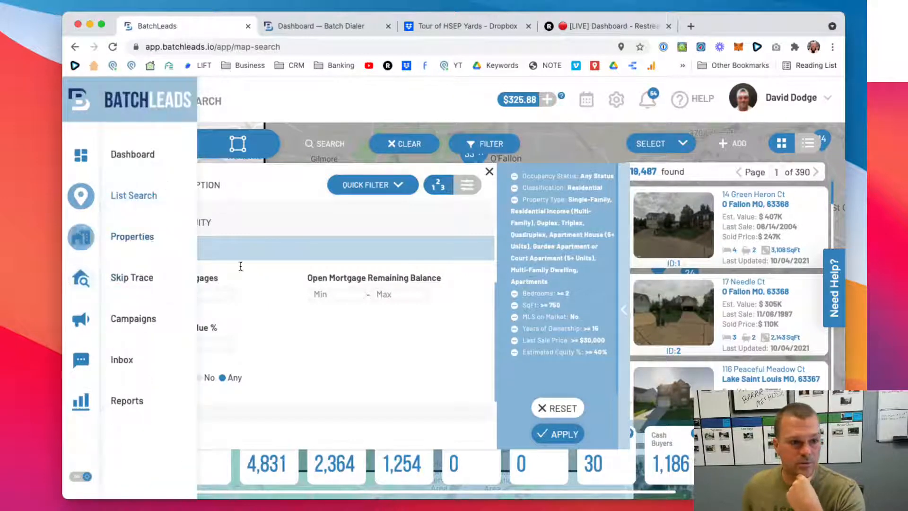
left_click(112, 249)
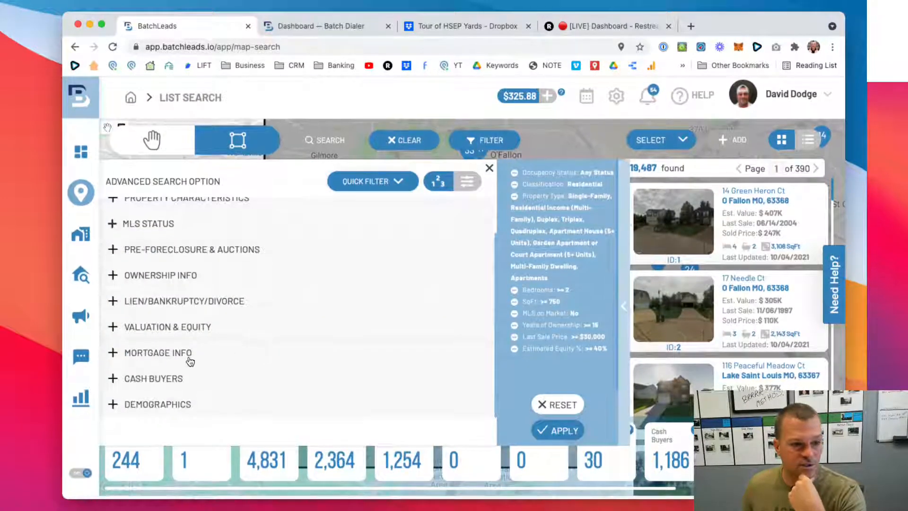
- Review the Cash Buyers filters and the first Demographics filters, including age, length of residence, net worth and income
left_click(124, 381)
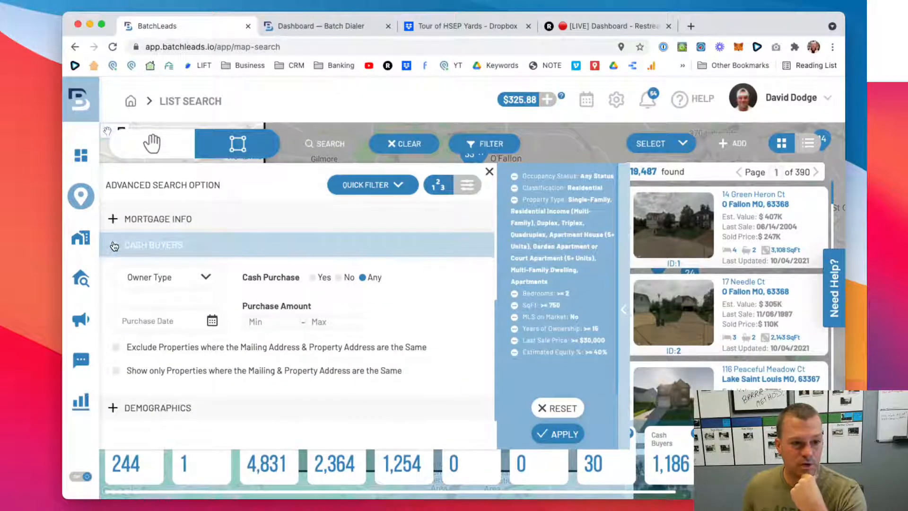
left_click(114, 244)
left_click(151, 409)
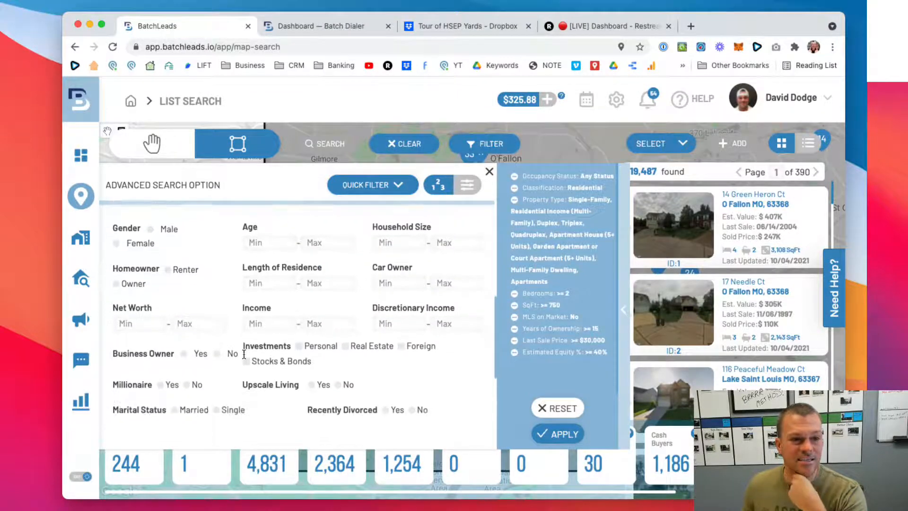
scroll(224, 354, "down", 1)
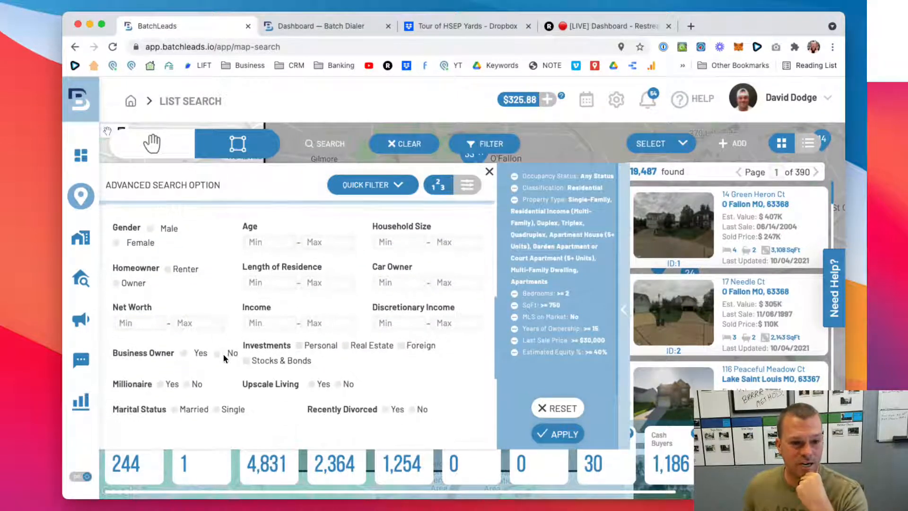
scroll(224, 354, "up", 1)
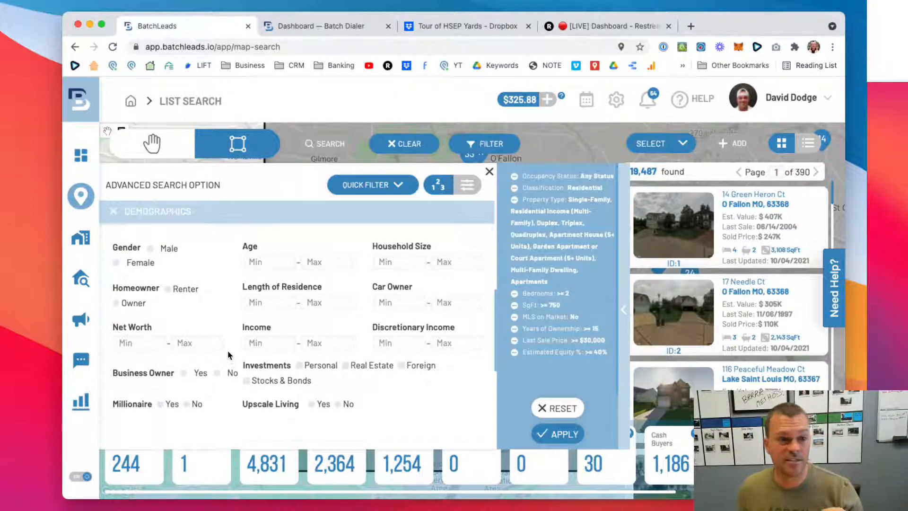
scroll(228, 353, "down", 2)
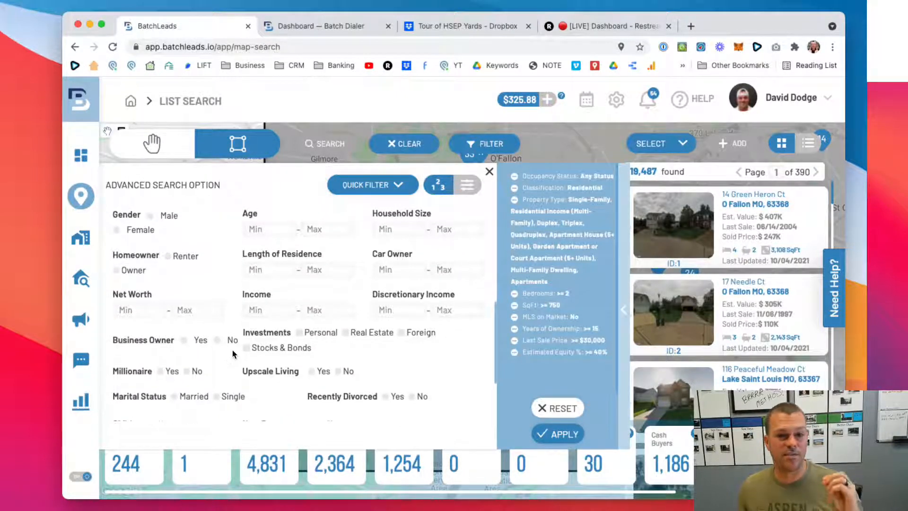
scroll(387, 240, "up", 1)
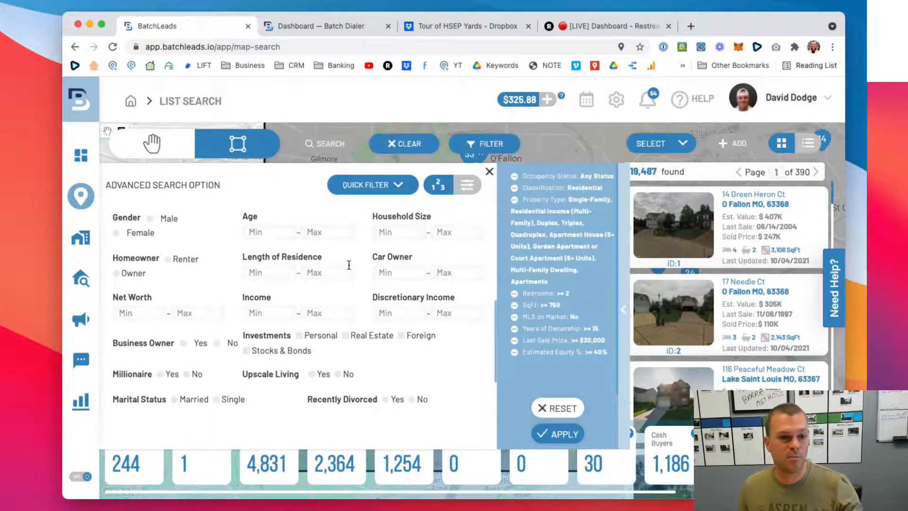
scroll(316, 274, "down", 3)
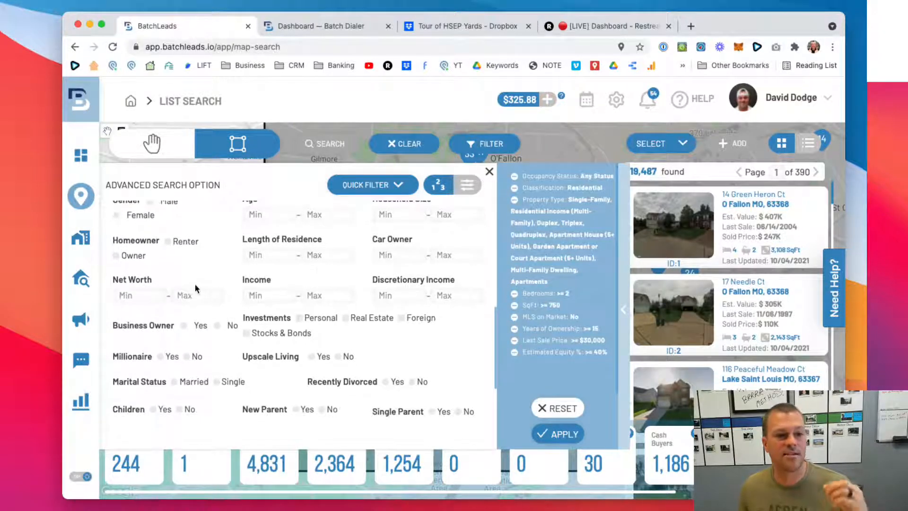
- Examine the remaining Demographics filters, including marital status, children, ailments, smoker and pet owner
scroll(158, 287, "down", 4)
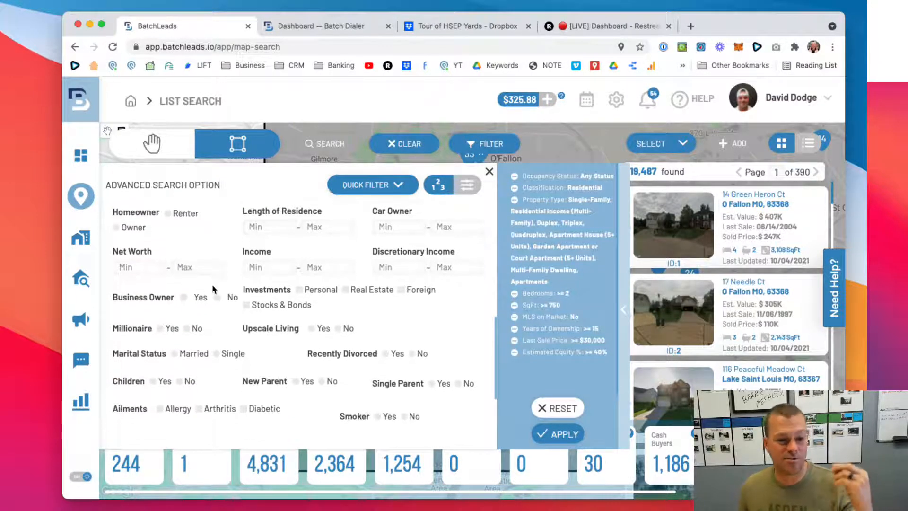
scroll(215, 288, "down", 1)
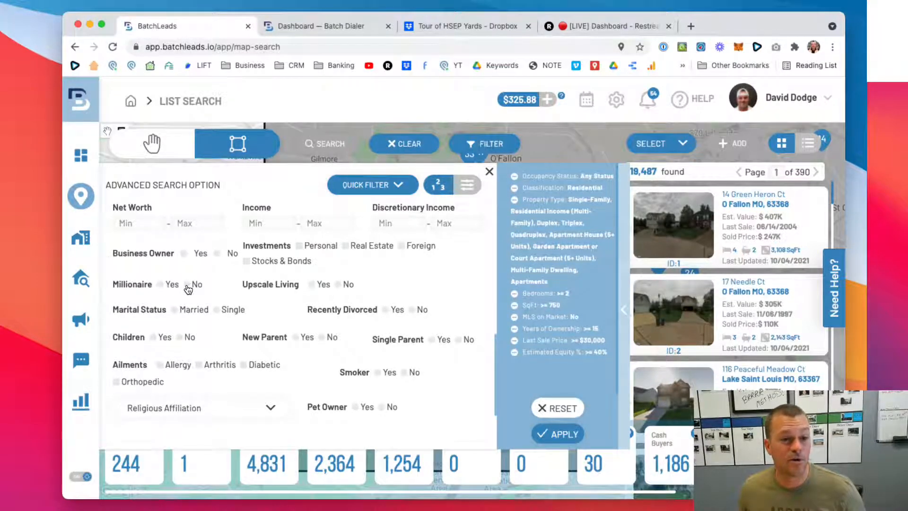
scroll(263, 288, "down", 2)
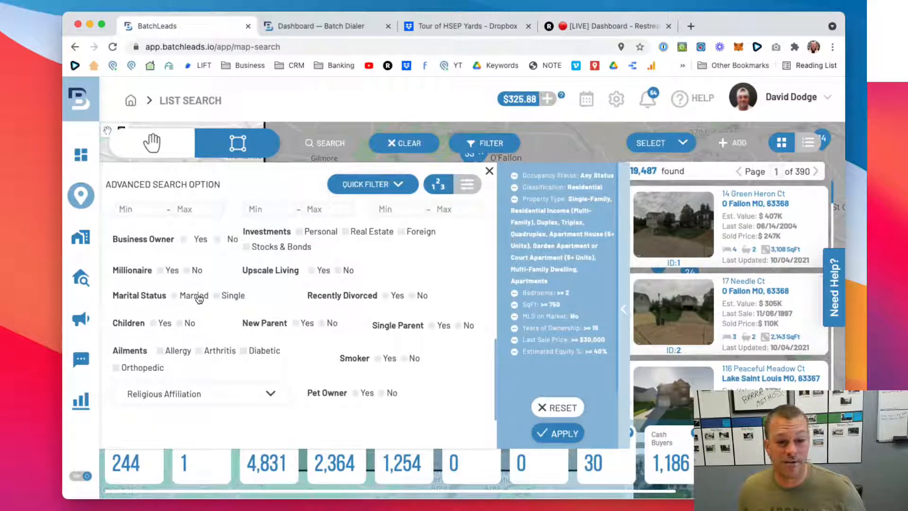
scroll(257, 297, "up", 1)
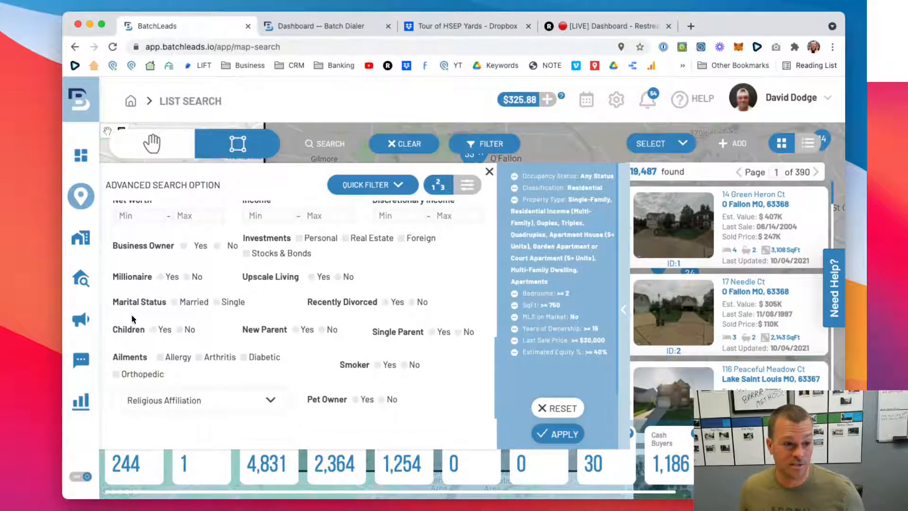
scroll(199, 332, "down", 1)
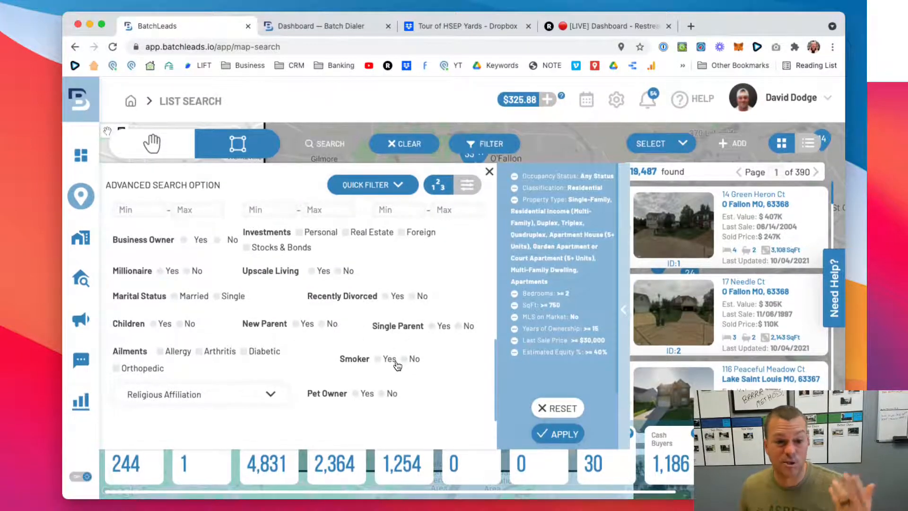
scroll(368, 400, "up", 1)
scroll(368, 401, "up", 1)
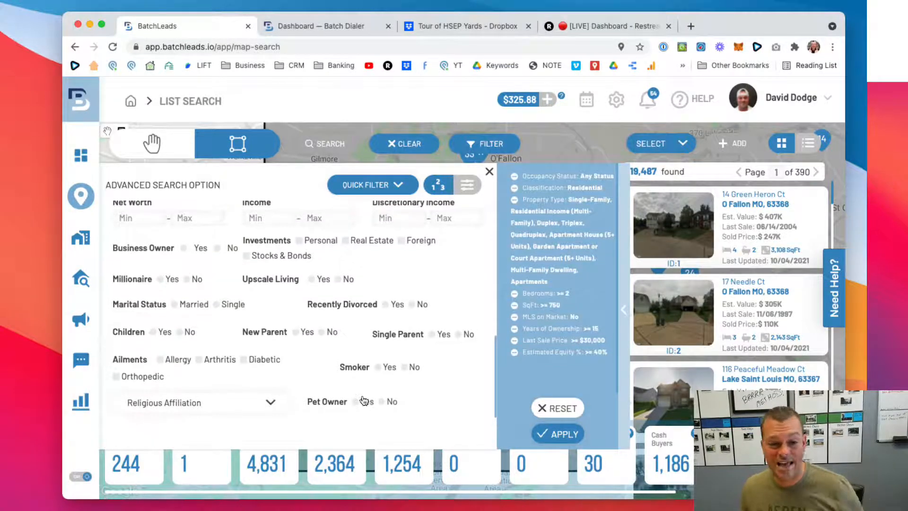
scroll(204, 374, "down", 1)
- Check the Religious Affiliation choices without selecting any, then collapse the Demographics filters
left_click(215, 395)
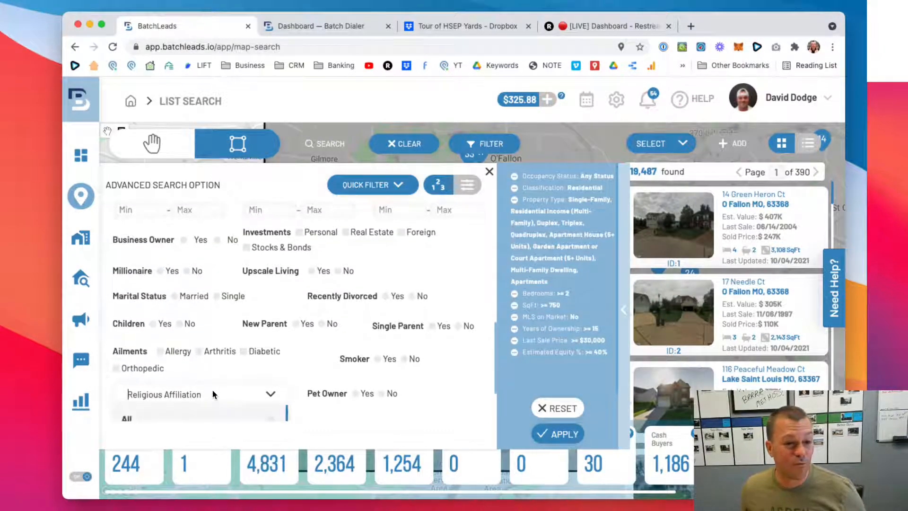
scroll(215, 395, "down", 2)
scroll(237, 358, "up", 1)
left_click(269, 351)
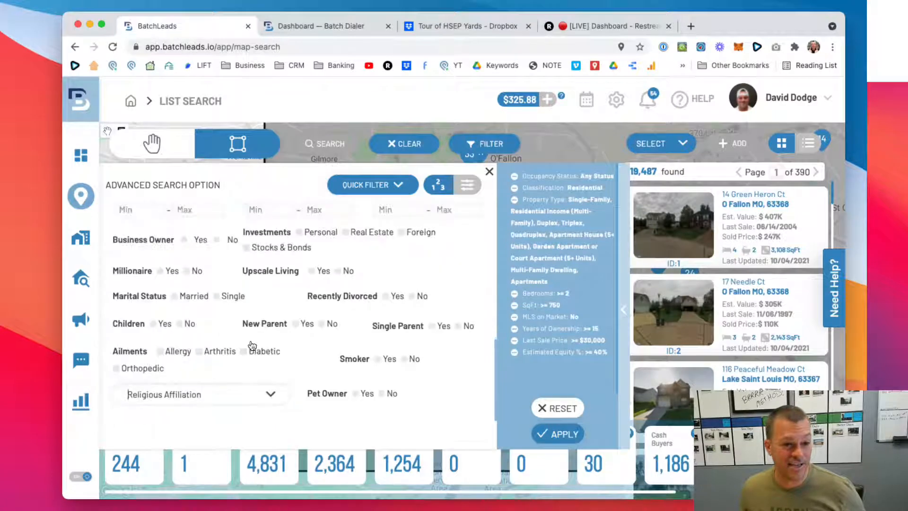
scroll(227, 335, "up", 1)
scroll(228, 335, "down", 1)
scroll(228, 333, "up", 5)
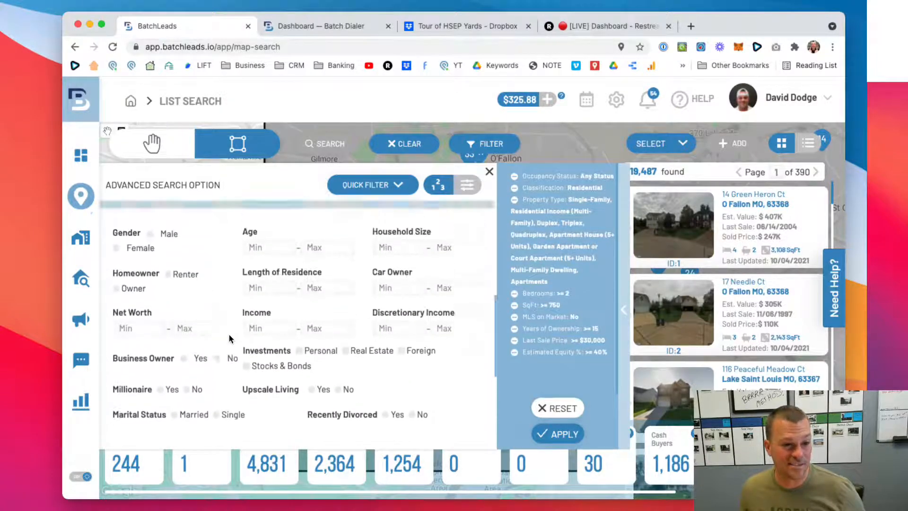
left_click(299, 281)
scroll(307, 283, "up", 2)
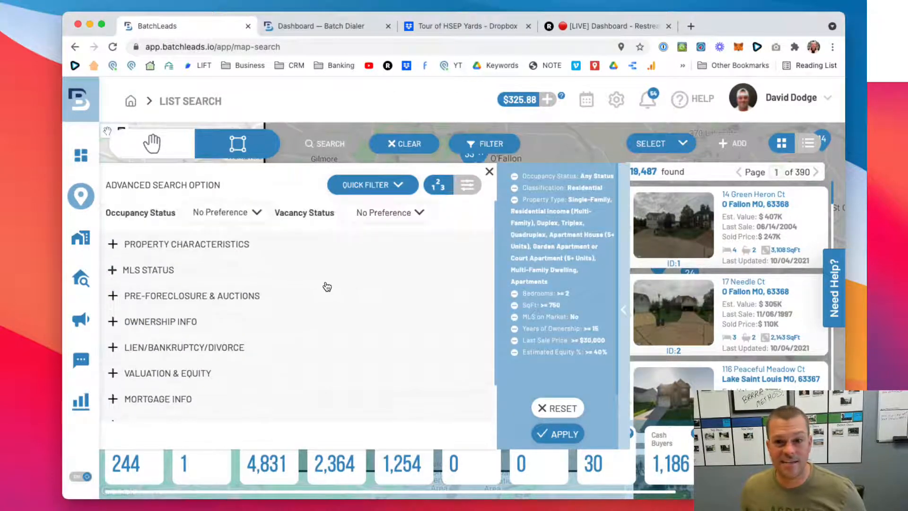
- Close the advanced filters to view the matching properties on the map, then reopen them to review the active criteria
left_click(658, 172)
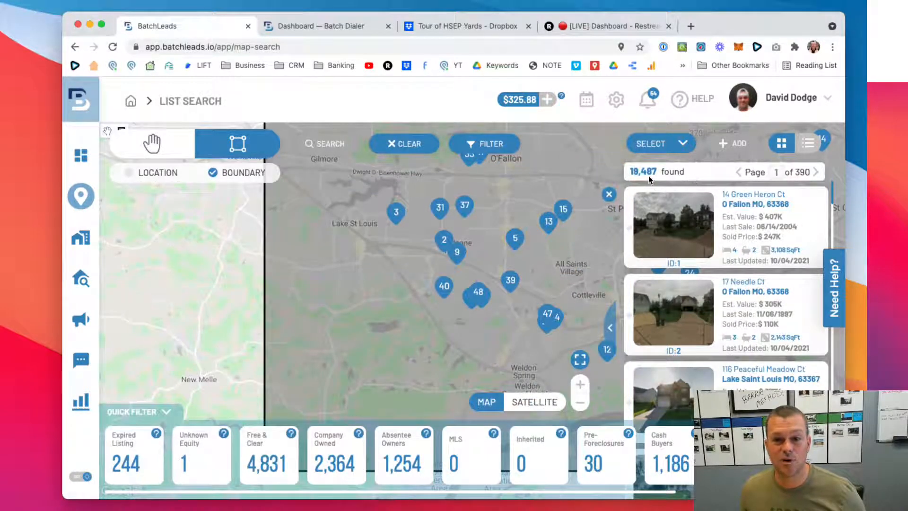
left_click(489, 146)
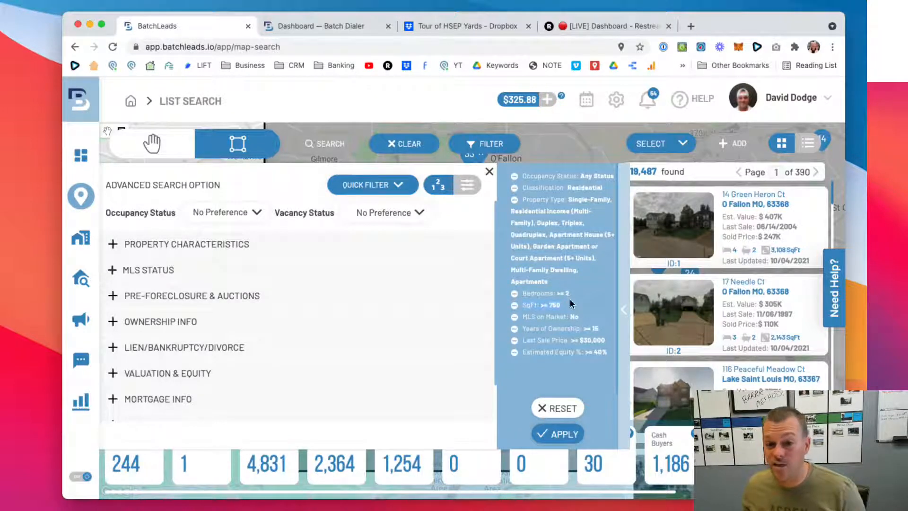
left_click(587, 319)
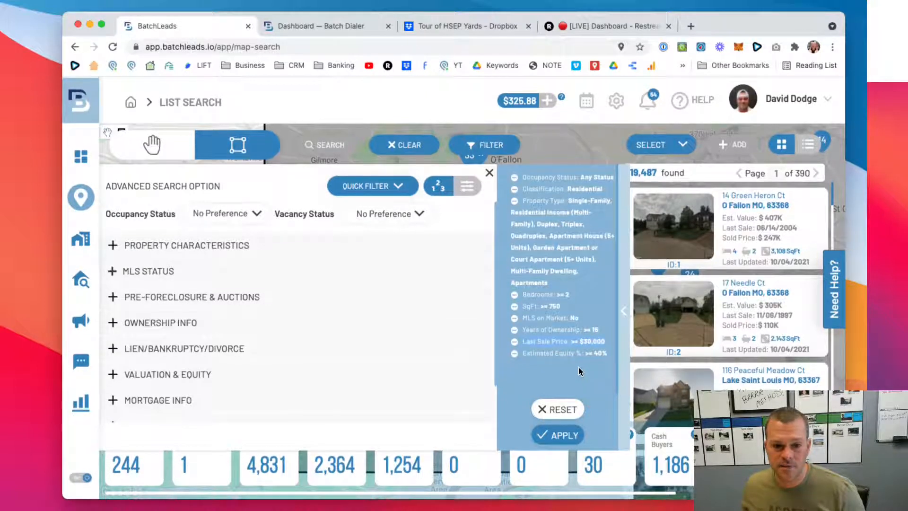
- Apply the active advanced filters and check how many properties match
left_click_drag(600, 333, 522, 328)
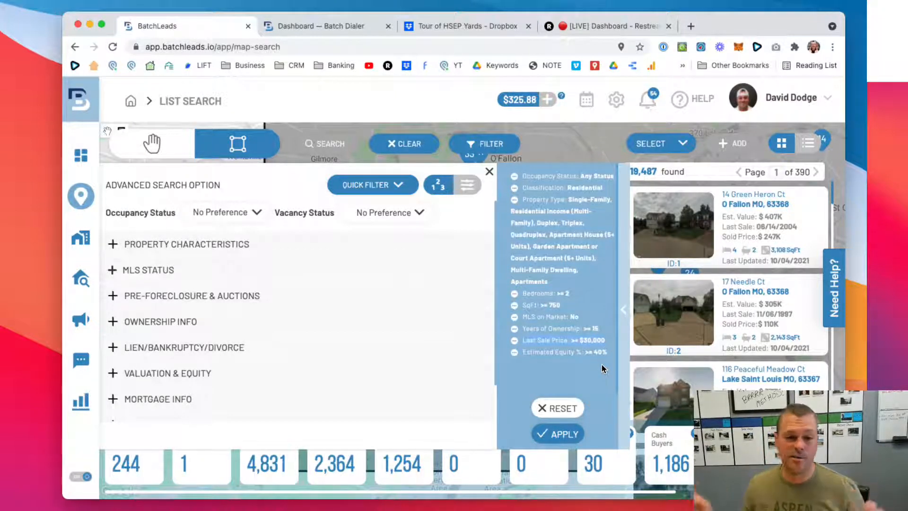
left_click(564, 438)
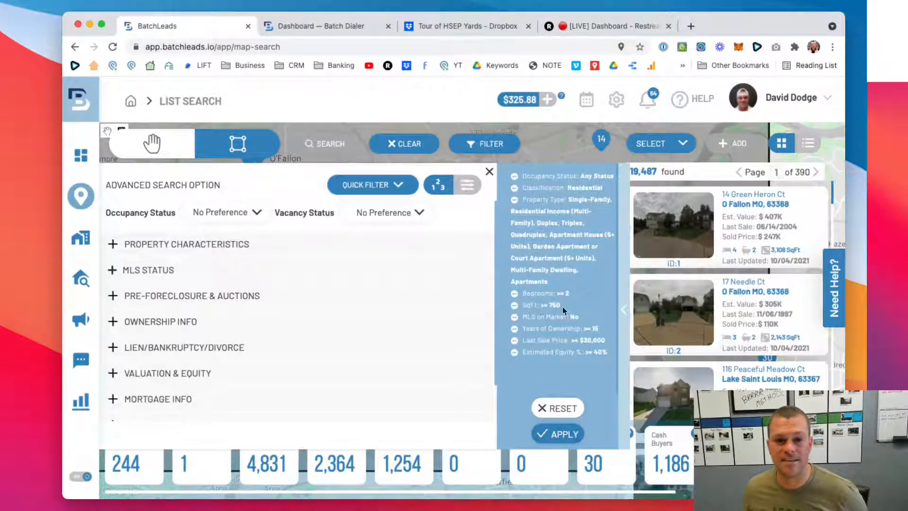
left_click_drag(656, 171, 629, 172)
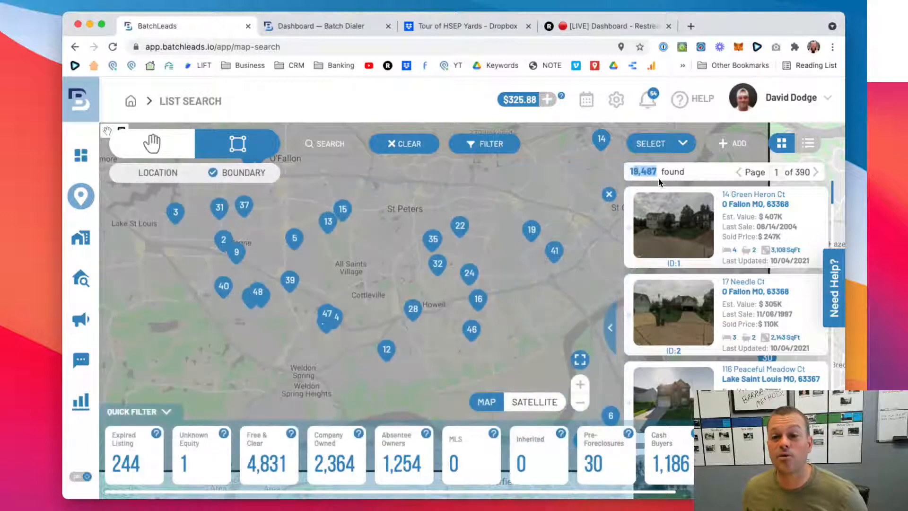
left_click(703, 173)
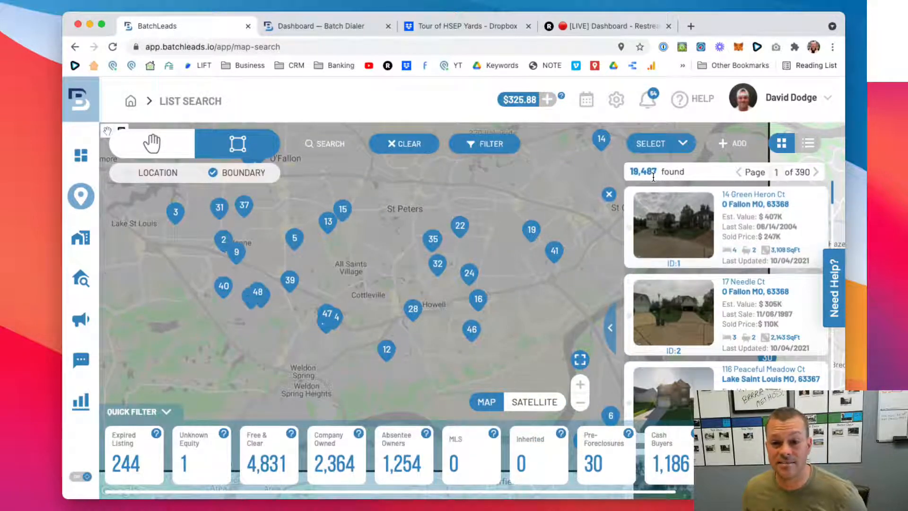
scroll(707, 268, "down", 3)
scroll(707, 268, "up", 3)
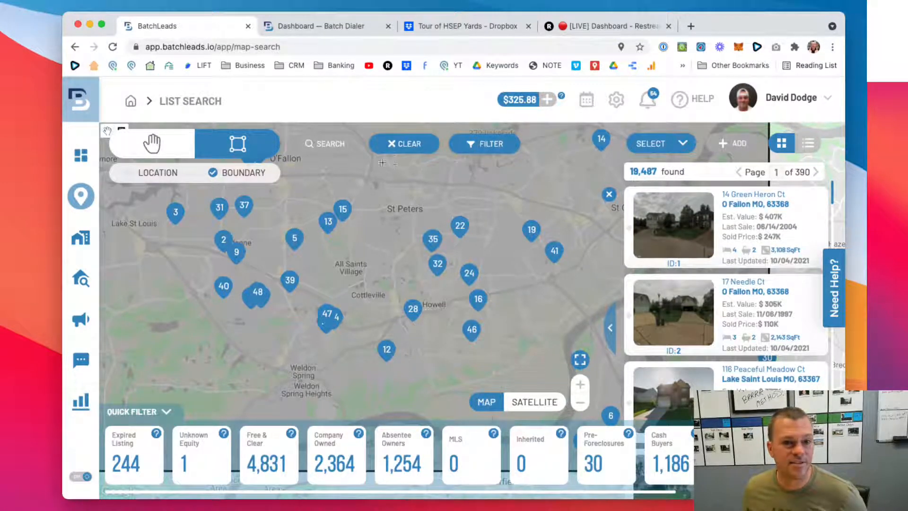
- Select all matching properties and start adding them to a saved list
left_click(685, 144)
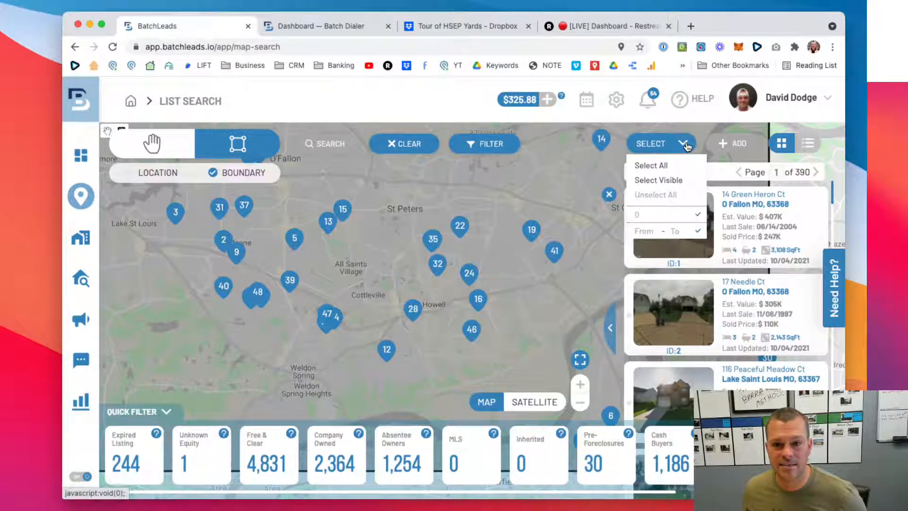
left_click(648, 166)
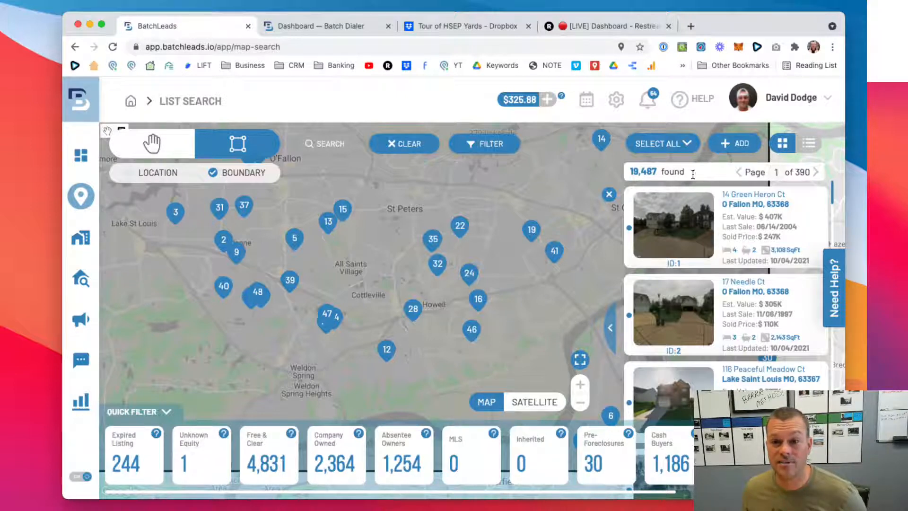
left_click(738, 146)
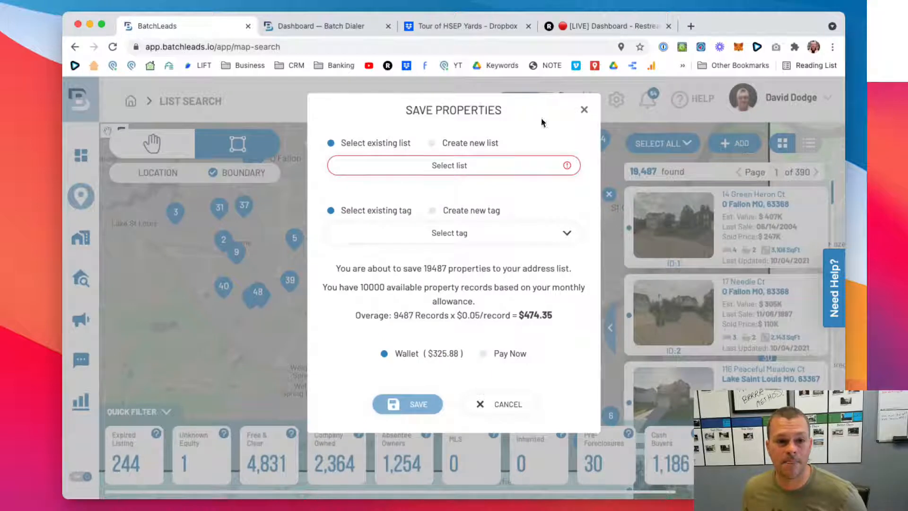
left_click_drag(404, 109, 500, 108)
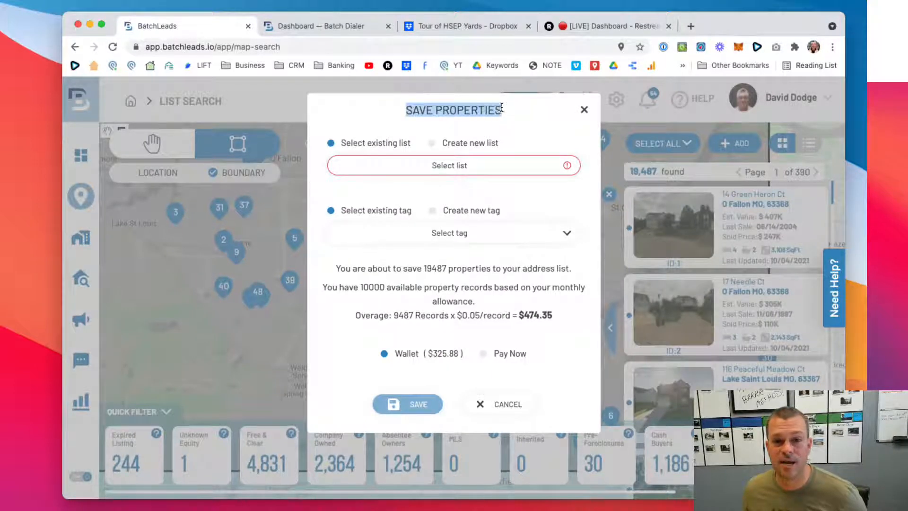
left_click(422, 112)
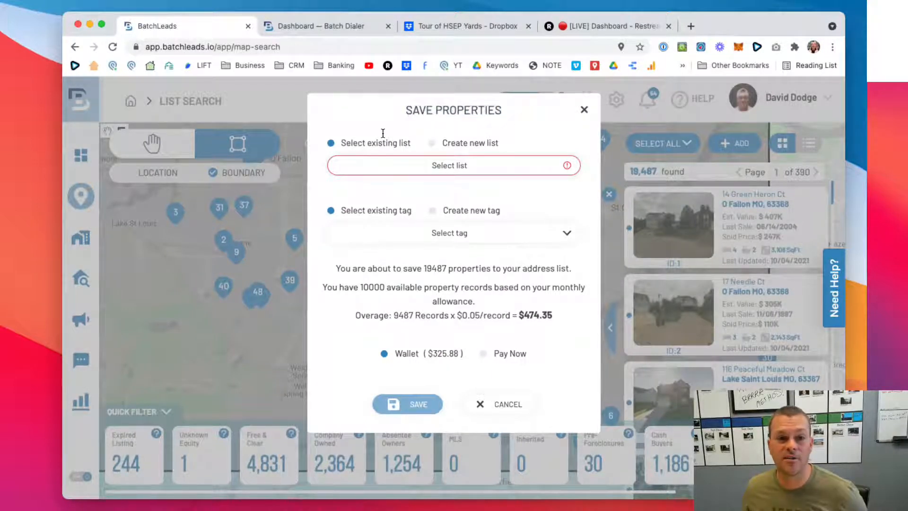
- Check the existing lists, then choose to create a new list named "St Charles County - HE + 15Yr + 40%"
left_click(426, 165)
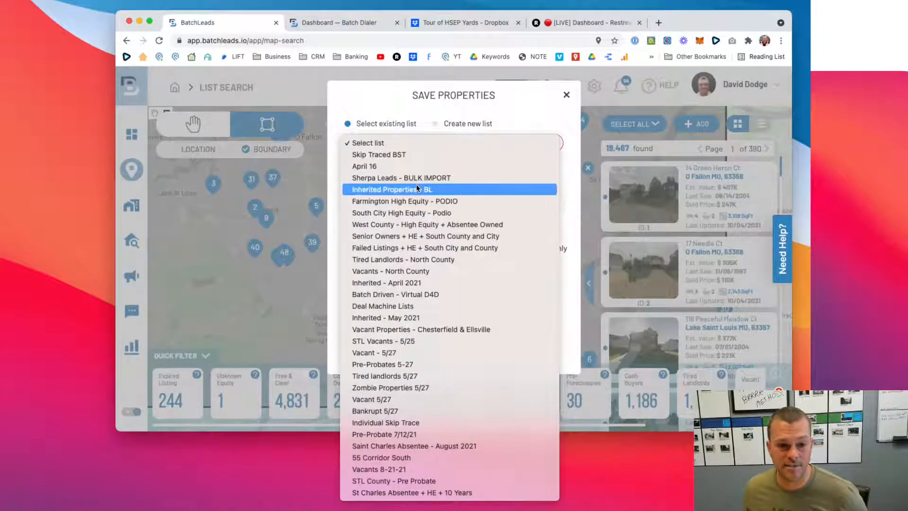
left_click(398, 107)
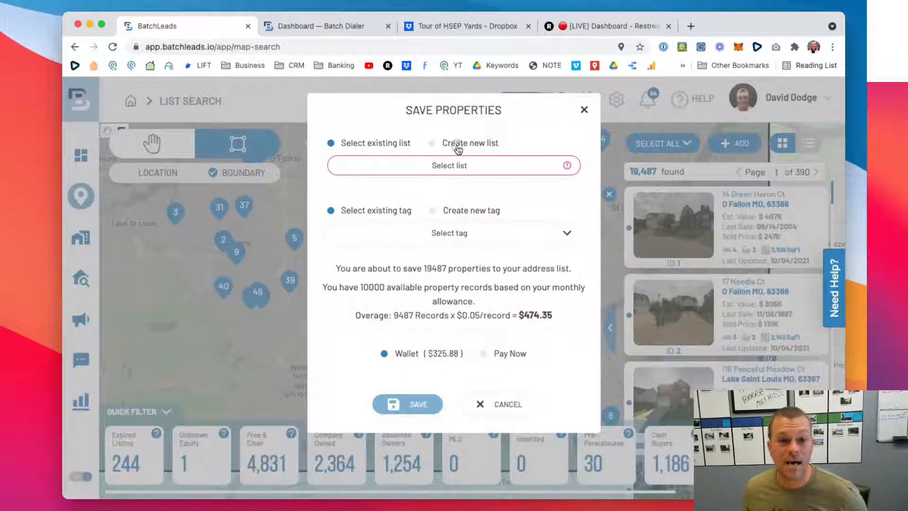
left_click(446, 123)
left_click(410, 186)
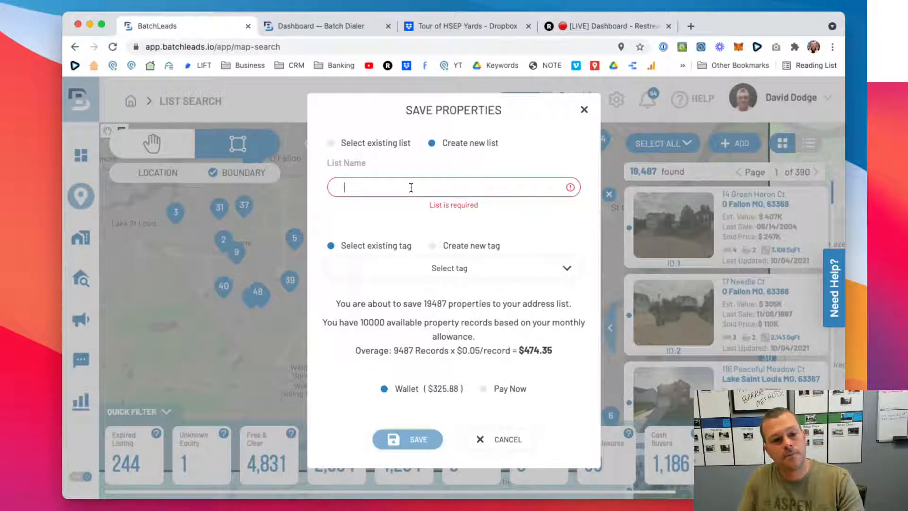
type("St C")
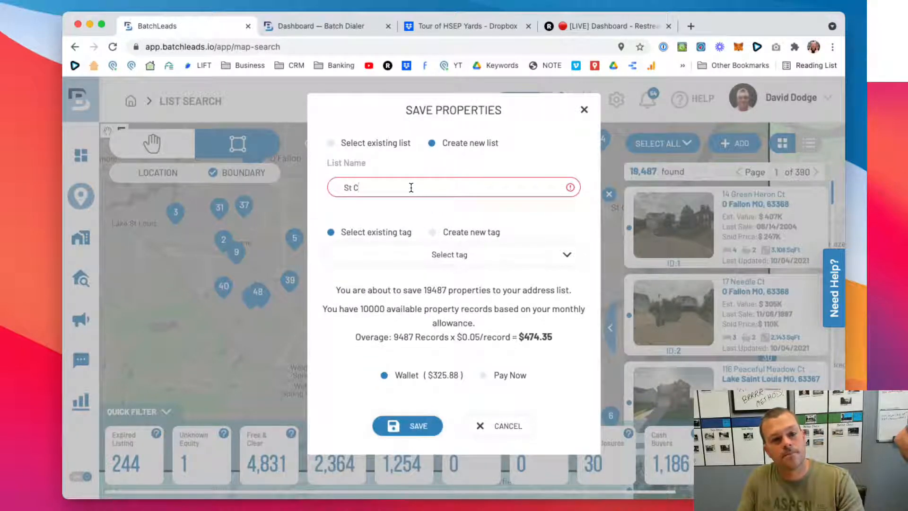
type("harles County - HE + 15Yr + 40%")
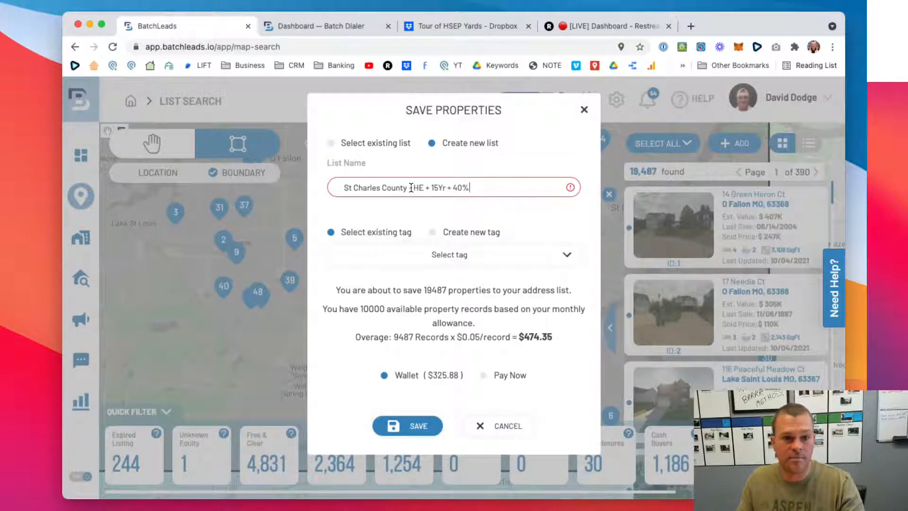
left_click_drag(484, 187, 344, 186)
left_click(473, 172)
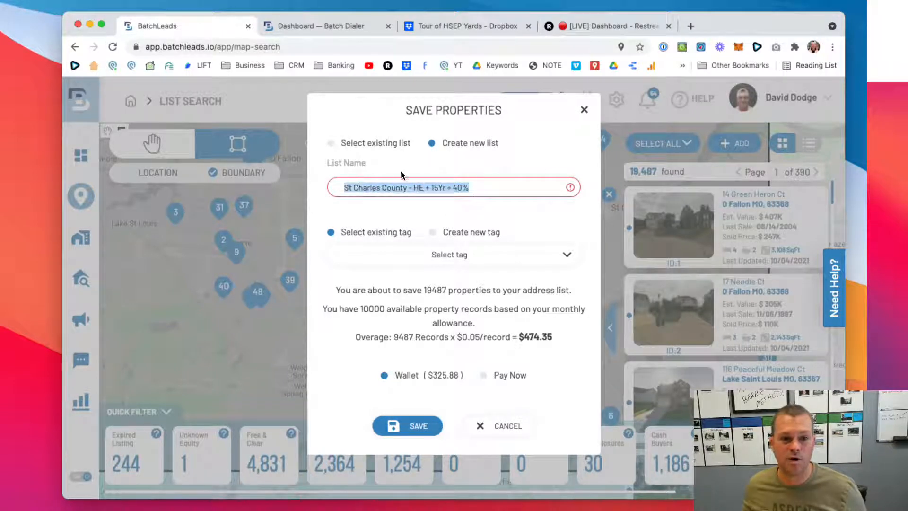
- Change the new list's name to "St Charles County + HE + 15yr + 40%"
left_click(462, 186)
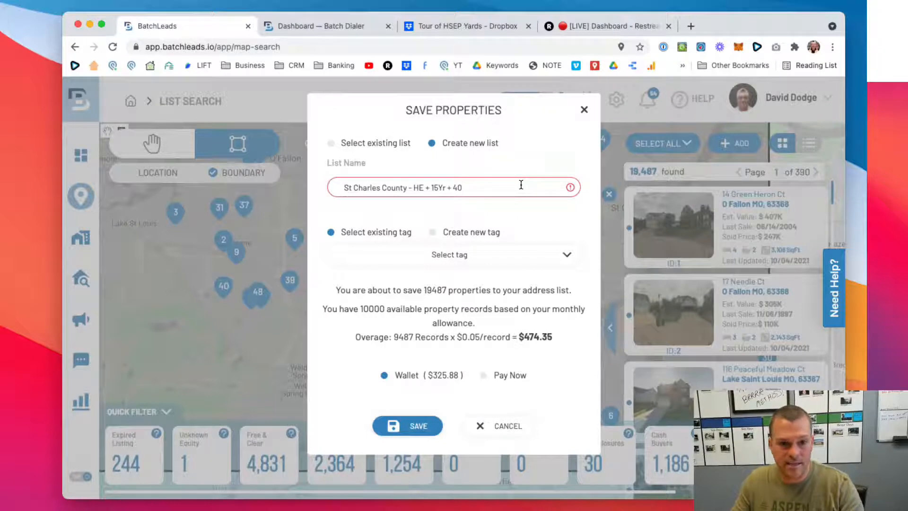
key("BackSpace")
key("BackSpace")
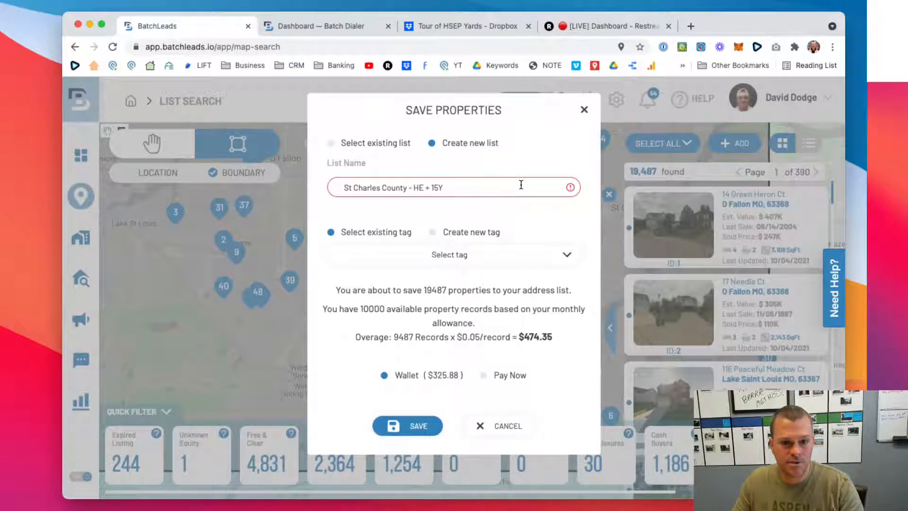
key("BackSpace")
key("BackSpace")
key("BackSpace")
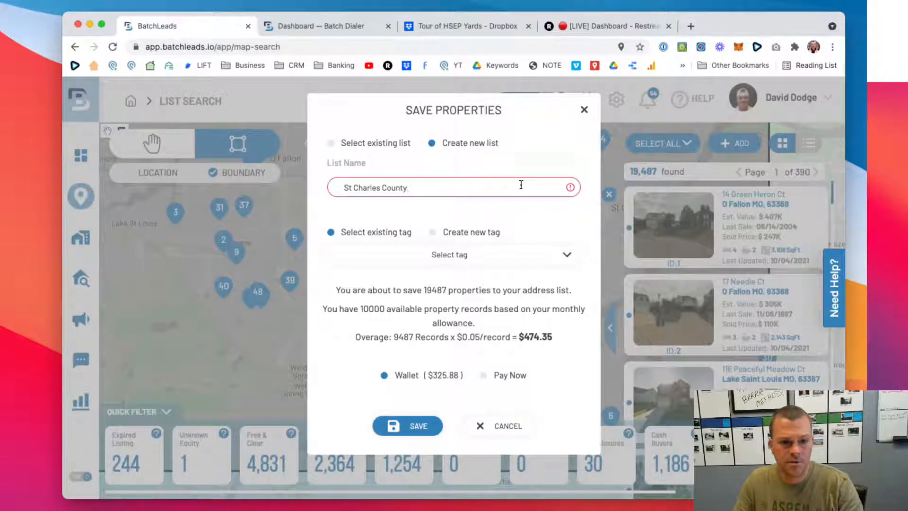
type("+ HE + ")
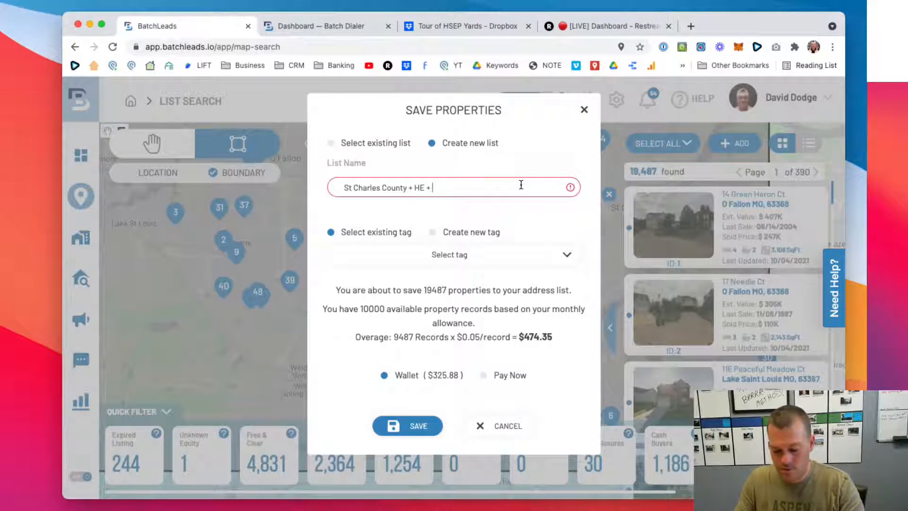
type("15yr + ")
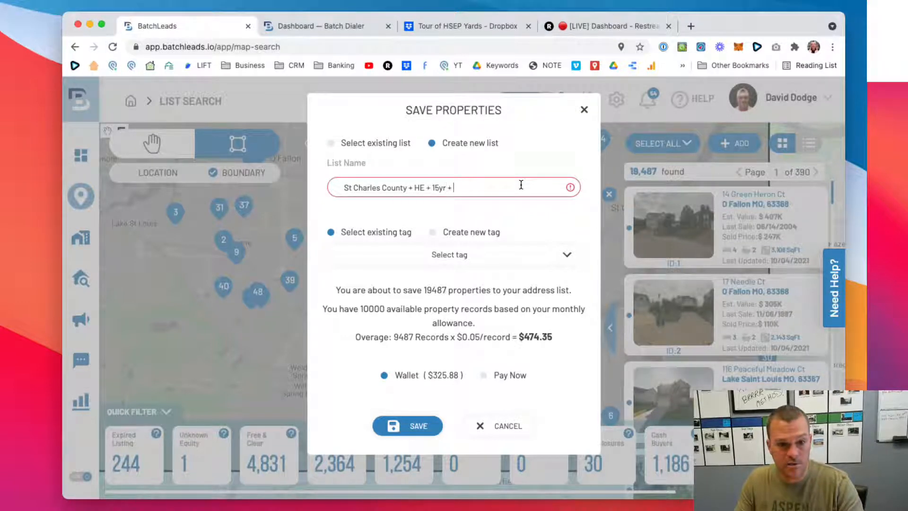
type("40%")
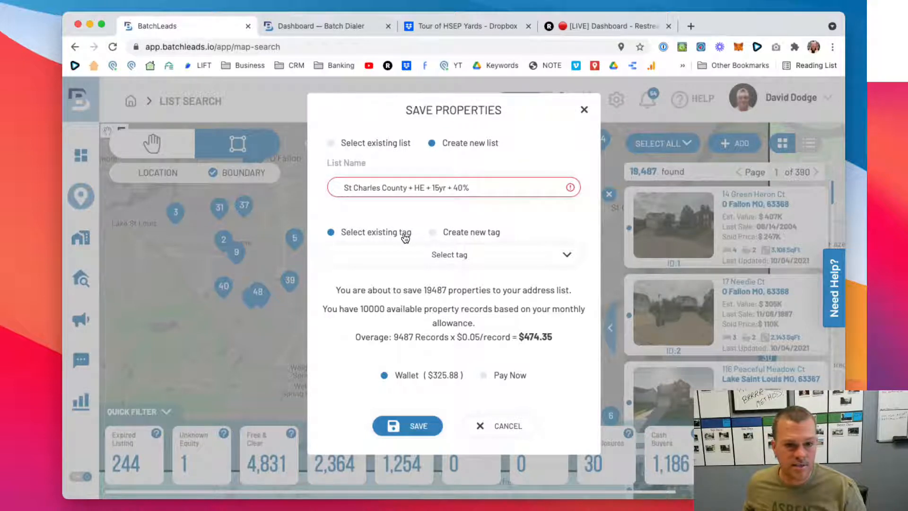
- Check the existing tags, then create a new tag named "HE + 15YR" for these properties
left_click(416, 253)
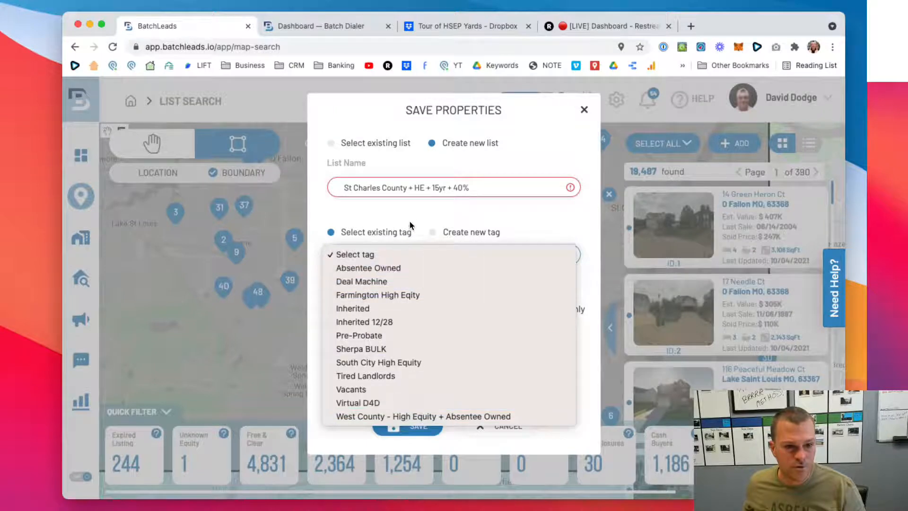
left_click(445, 229)
left_click(447, 232)
left_click(424, 277)
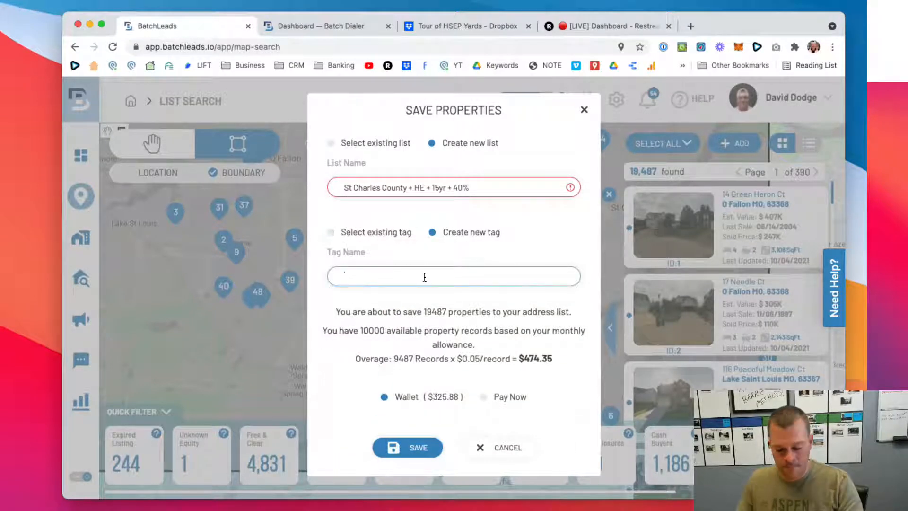
type("HE + ")
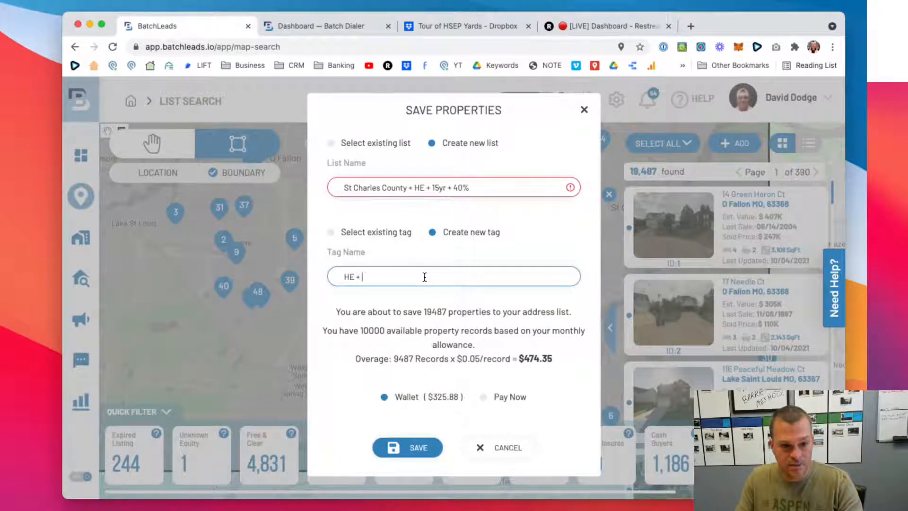
type("15YR")
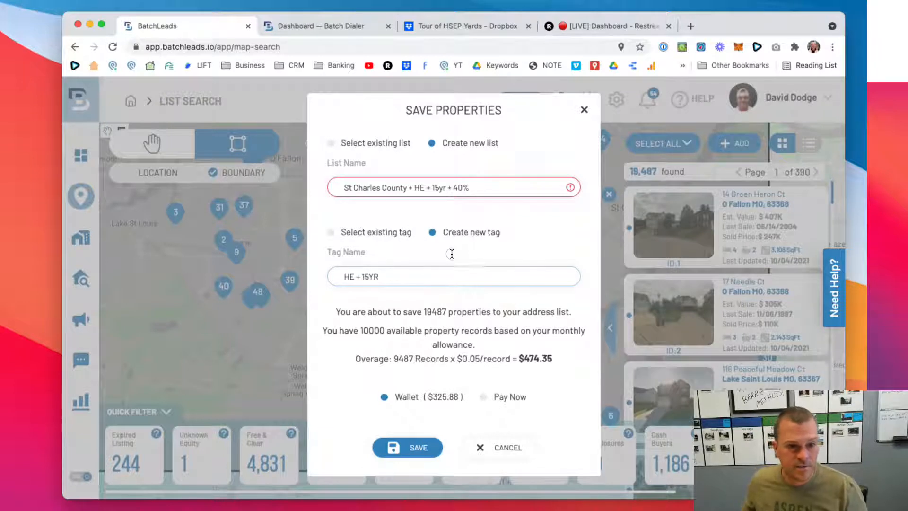
left_click(451, 256)
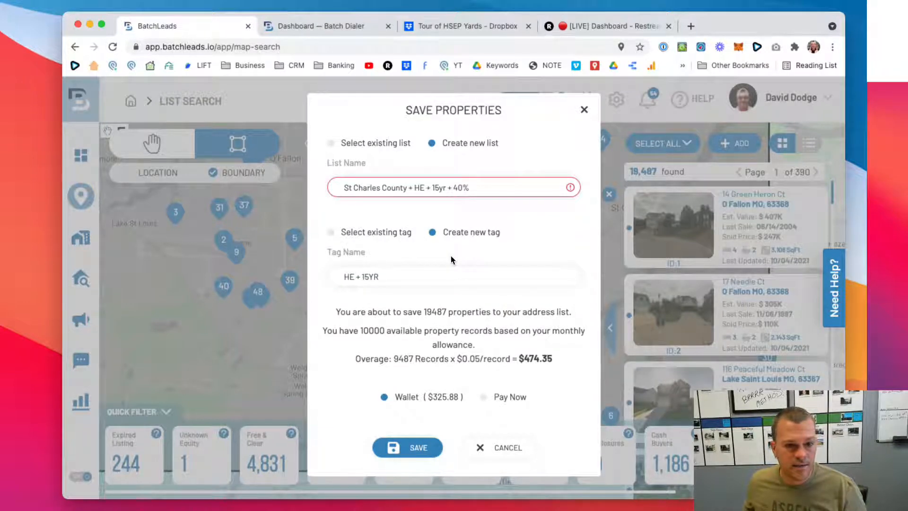
- Review the number of properties being saved, the monthly record allowance and the overage cost
left_click_drag(425, 311, 576, 313)
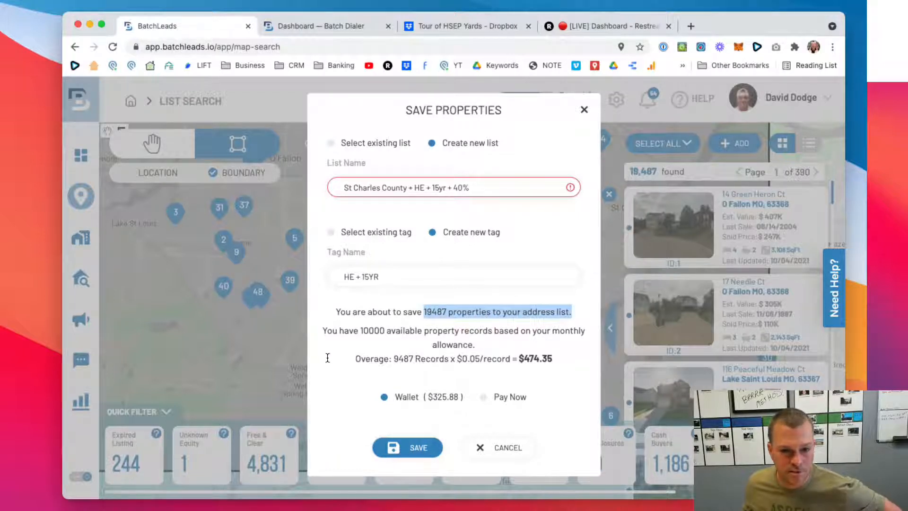
left_click_drag(322, 330, 478, 345)
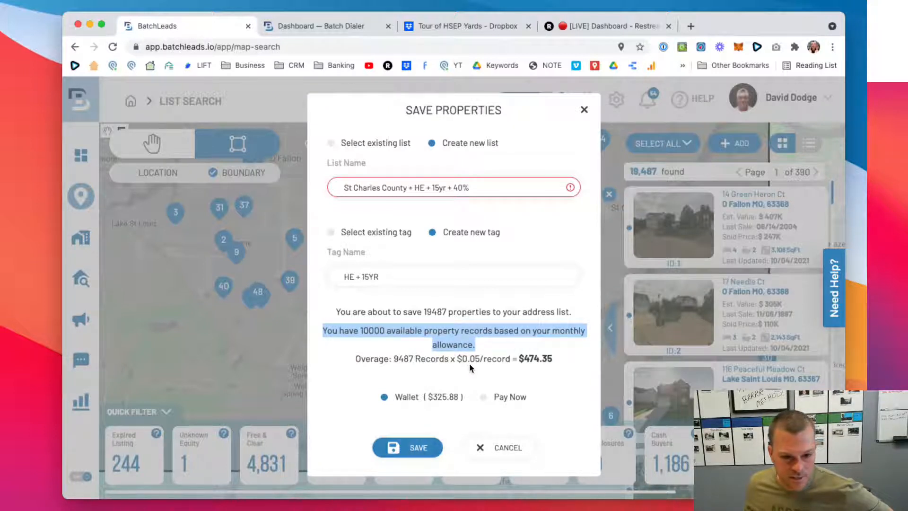
left_click_drag(551, 356, 353, 359)
left_click(354, 347)
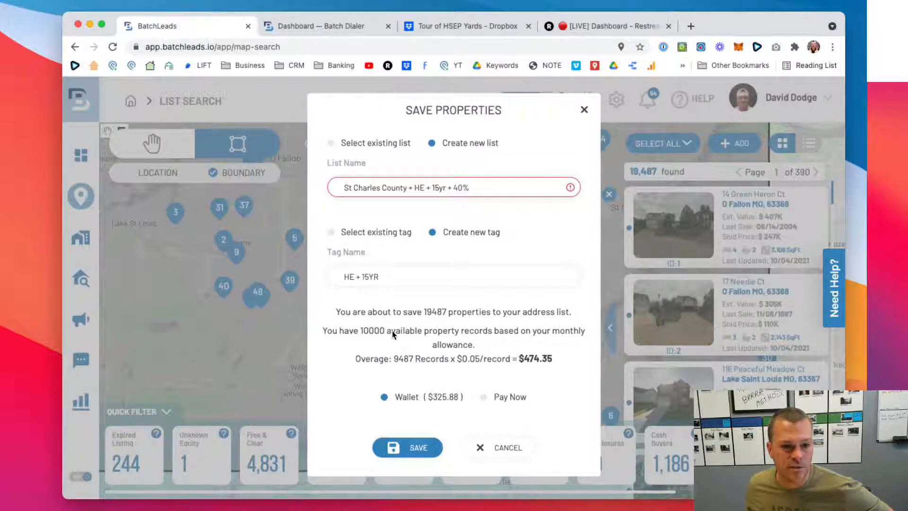
left_click_drag(433, 311, 427, 310)
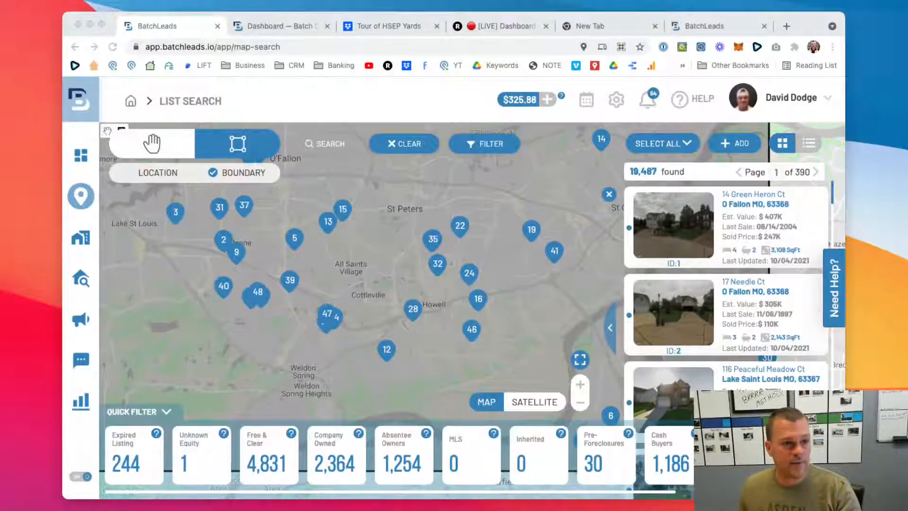
left_click(337, 108)
key("Return")
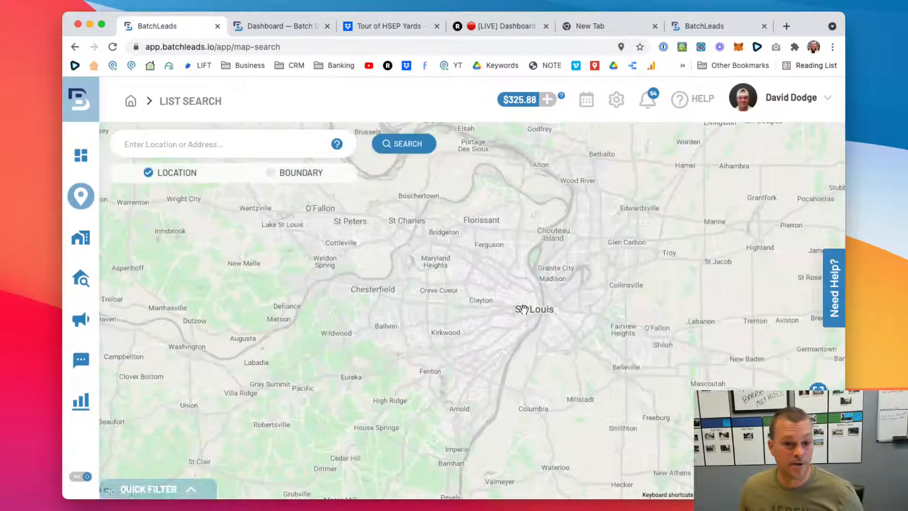
mouse_move(524, 311)
left_mouse_down()
mouse_move(533, 356)
mouse_move(565, 381)
left_mouse_up()
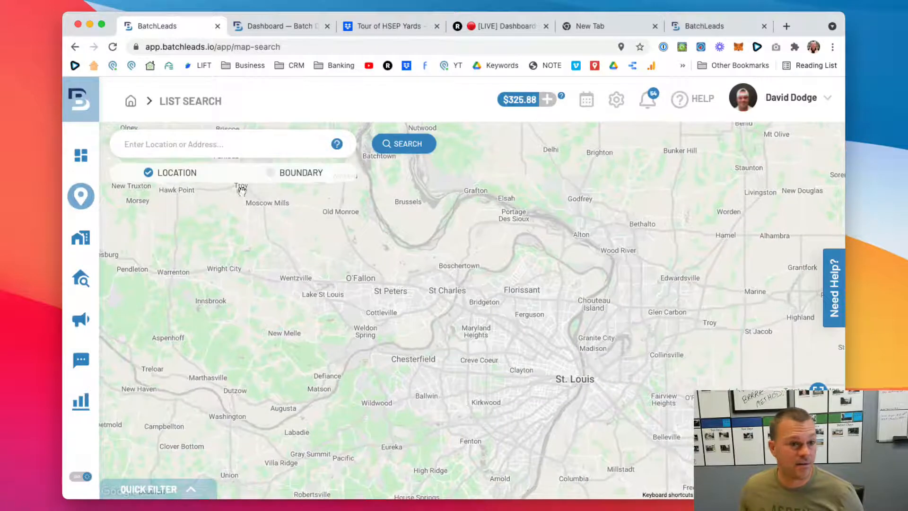
left_click(270, 172)
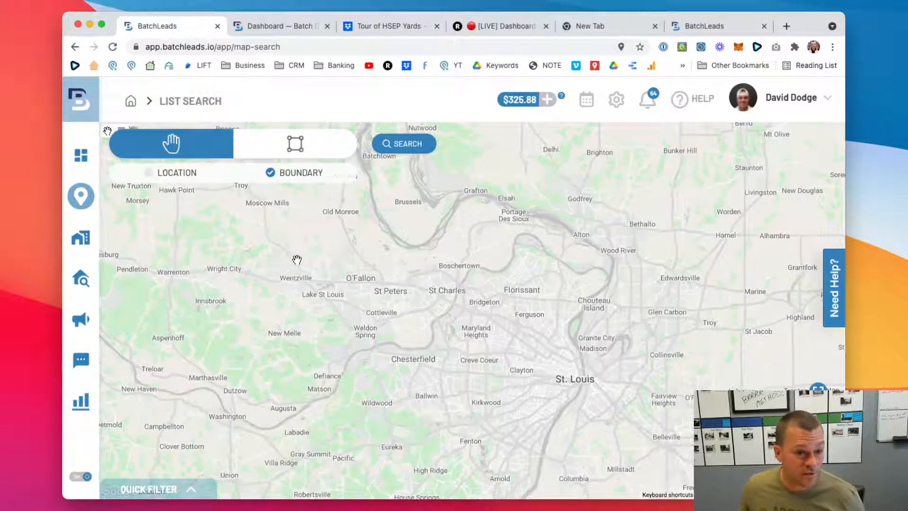
left_click(295, 143)
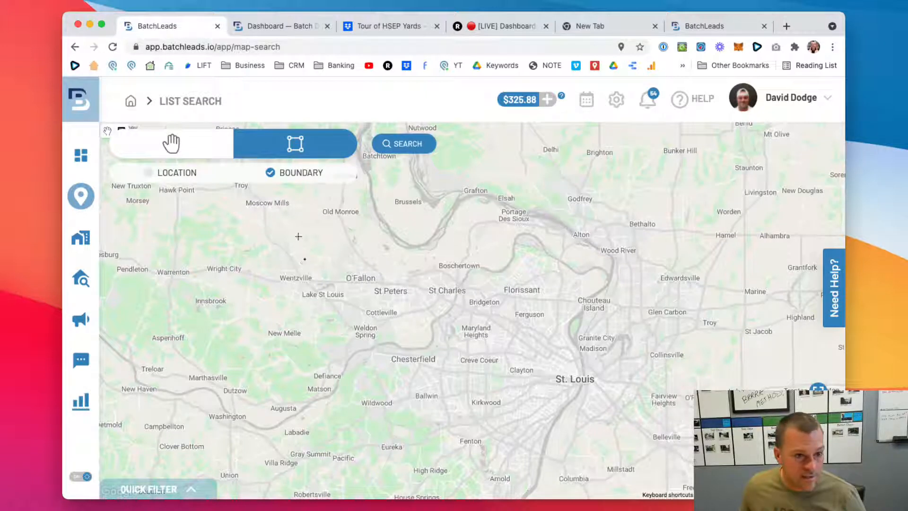
left_click_drag(303, 312, 362, 160)
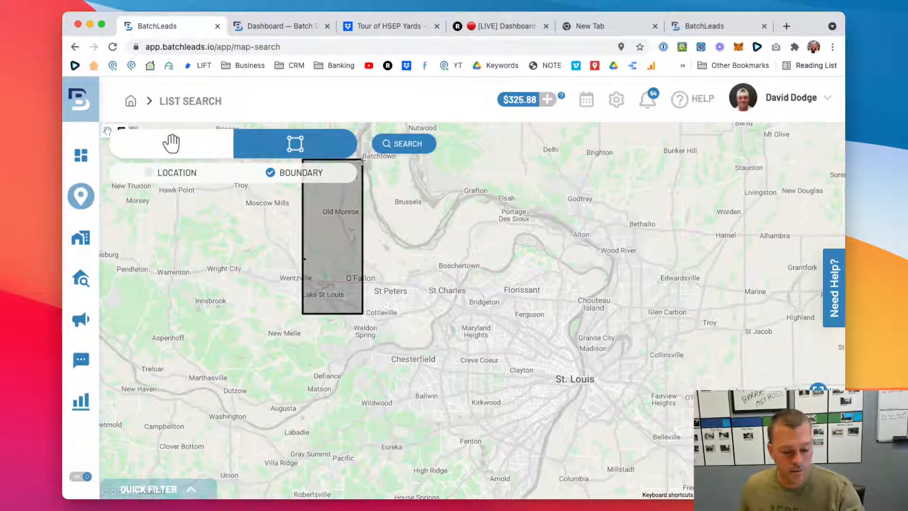
key("super+r")
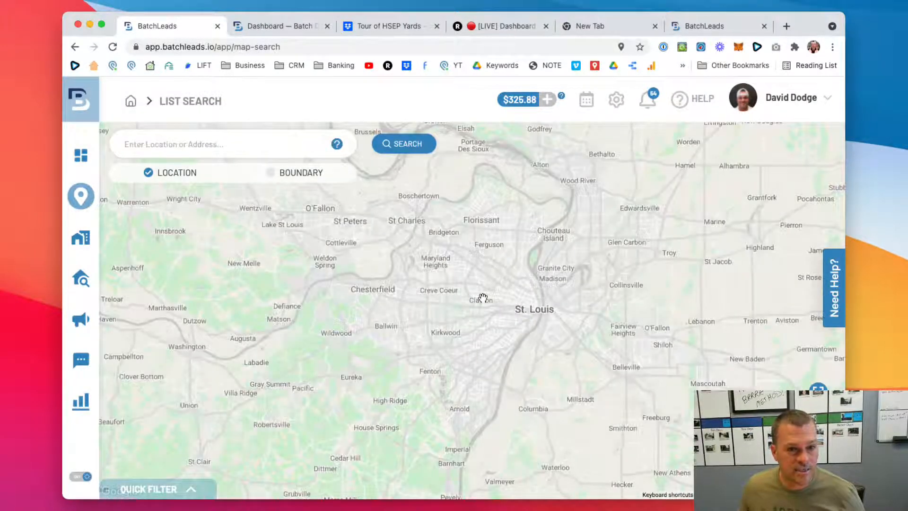
- Draw a rectangular search boundary covering Wentzville, O'Fallon, St Peters, St Charles and Weldon Spring, and search the properties inside it
left_click_drag(482, 298, 537, 350)
left_click(270, 172)
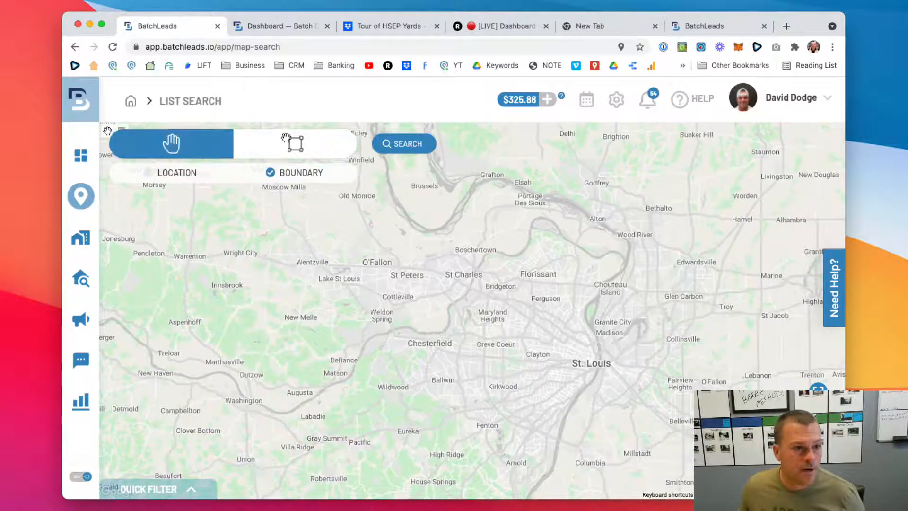
left_click(285, 137)
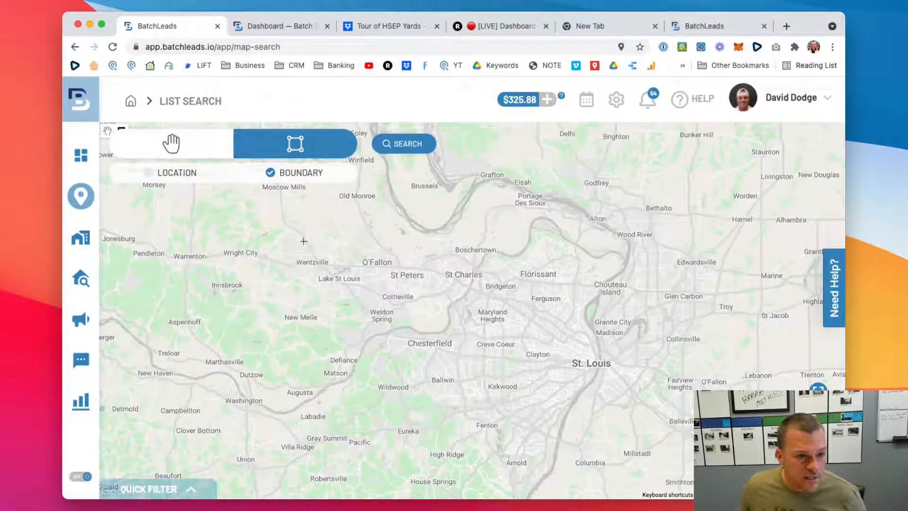
mouse_move(297, 235)
left_mouse_down()
mouse_move(328, 263)
mouse_move(486, 345)
mouse_move(482, 334)
left_mouse_up()
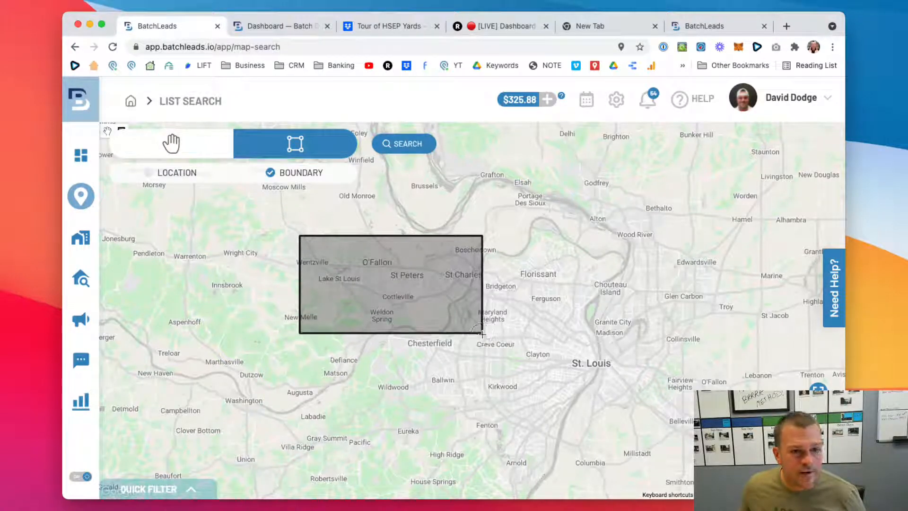
left_click(404, 144)
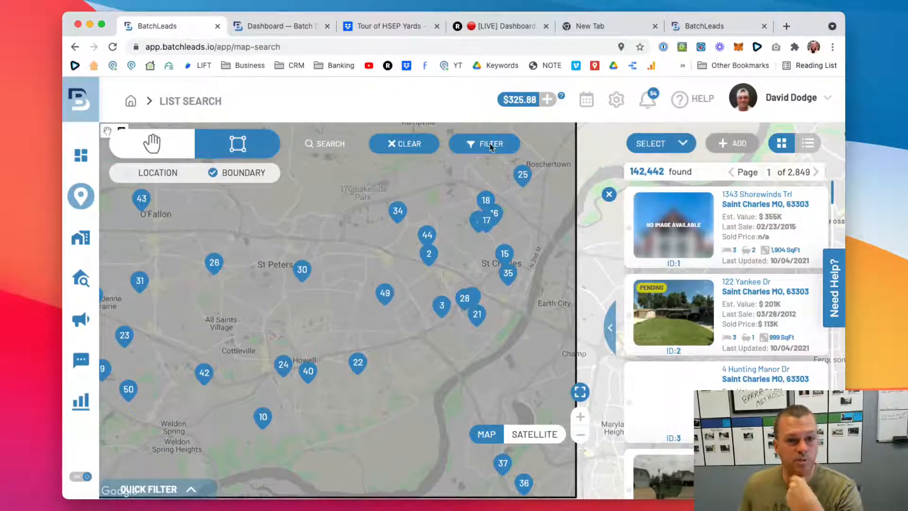
- Filter the search results to the Residential classification and the Single-Family property type
left_click(484, 144)
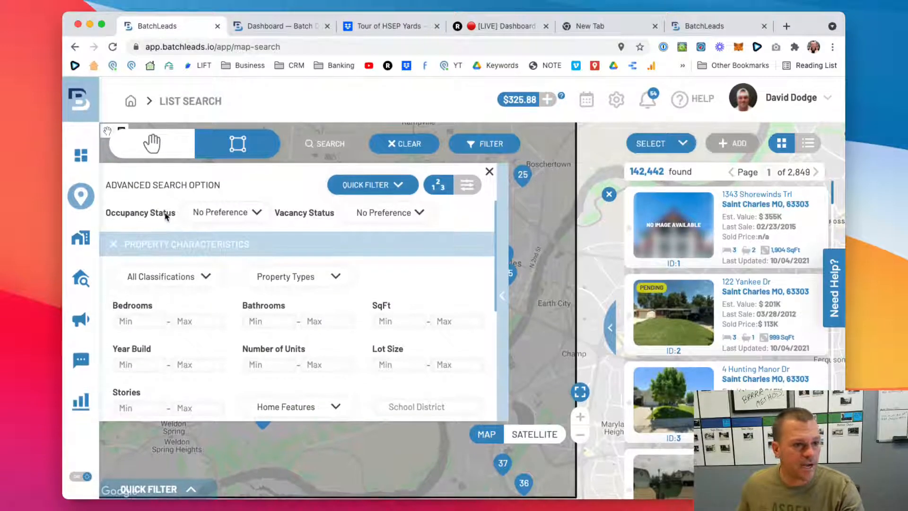
left_click(166, 277)
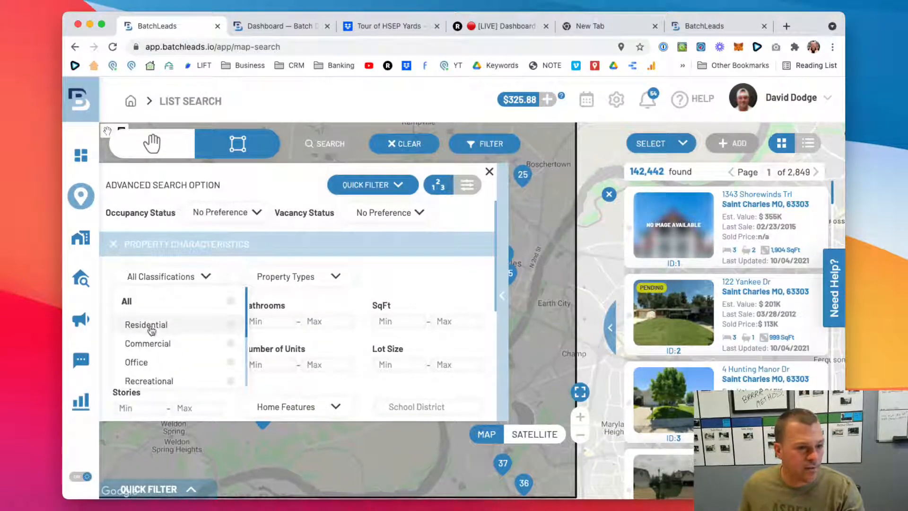
left_click(152, 324)
left_click(302, 278)
left_click(293, 343)
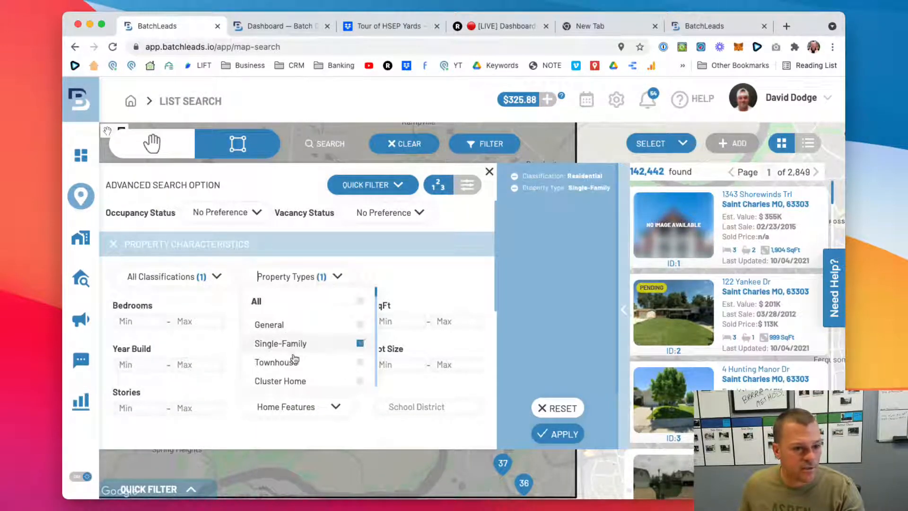
- Add Duplex, Triplex, Quadruplex, Apartment House (5+ Units), Garden Apartment or Court Apartment (5+ Units) and Apartments to the property type filter
scroll(295, 364, "down", 4)
scroll(296, 370, "down", 6)
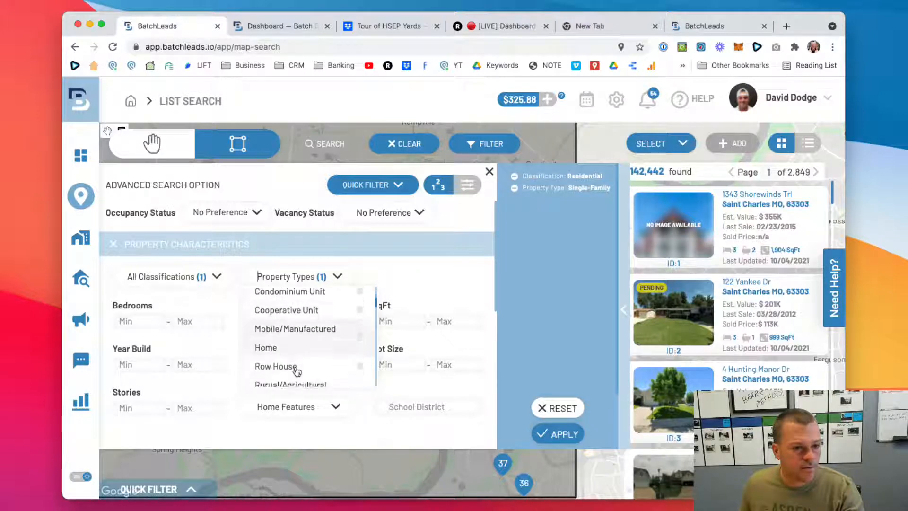
scroll(297, 371, "down", 4)
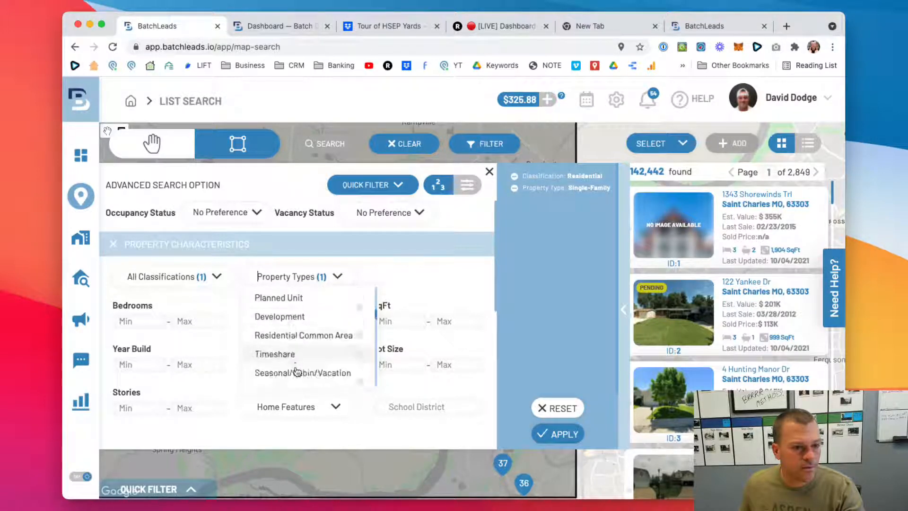
scroll(297, 372, "down", 1)
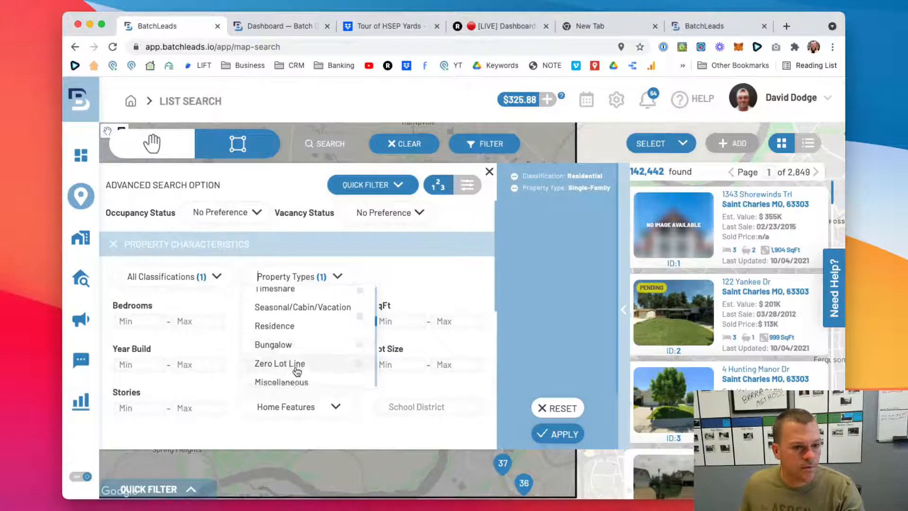
scroll(297, 371, "down", 2)
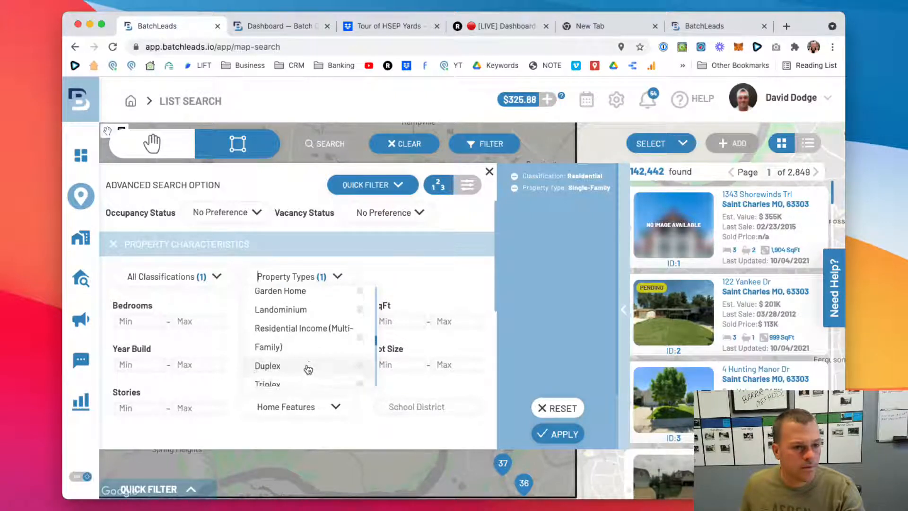
left_click(303, 348)
left_click(304, 364)
left_click(312, 379)
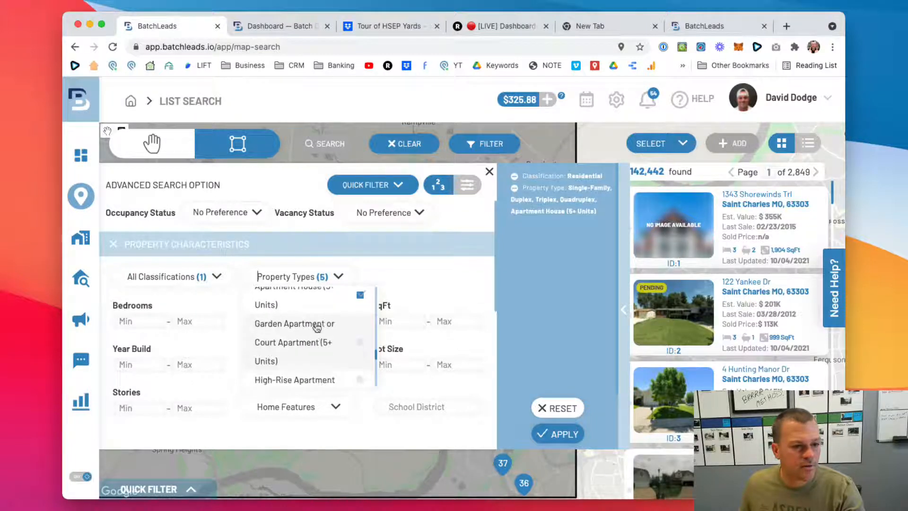
left_click(316, 326)
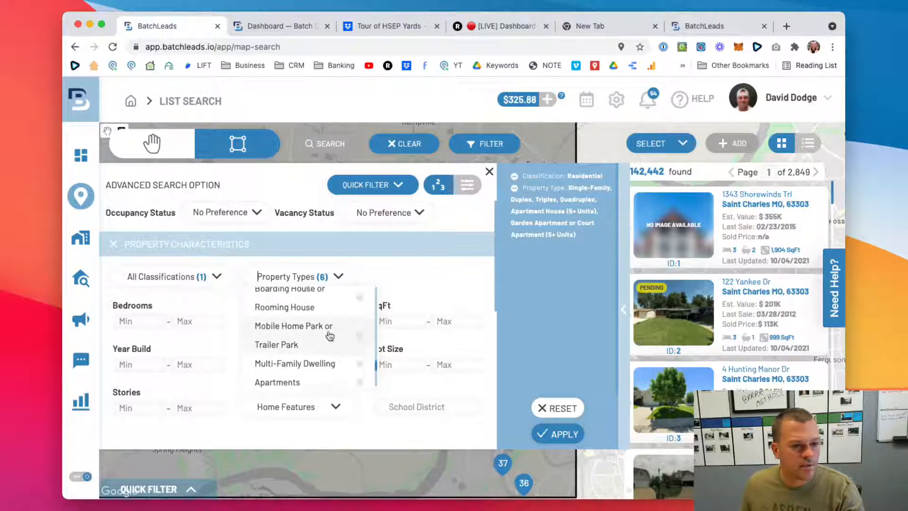
left_click(293, 337)
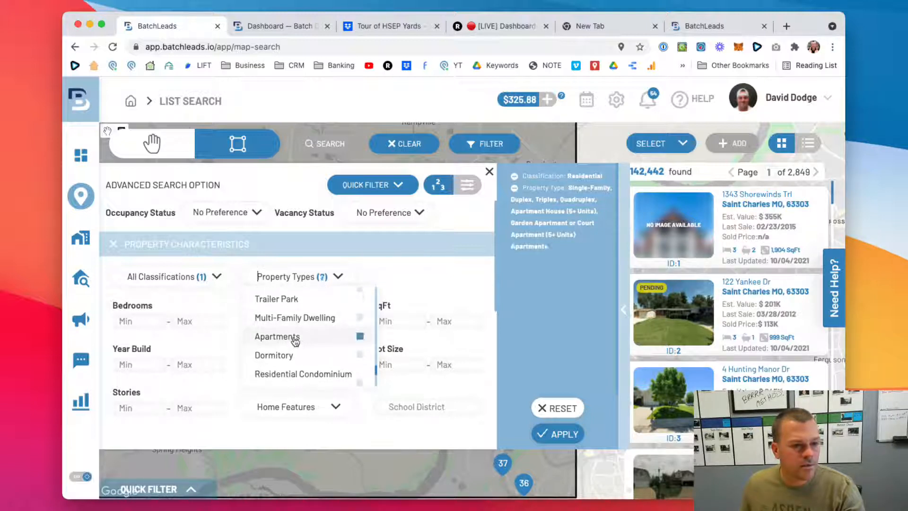
scroll(312, 343, "down", 3)
scroll(325, 346, "down", 2)
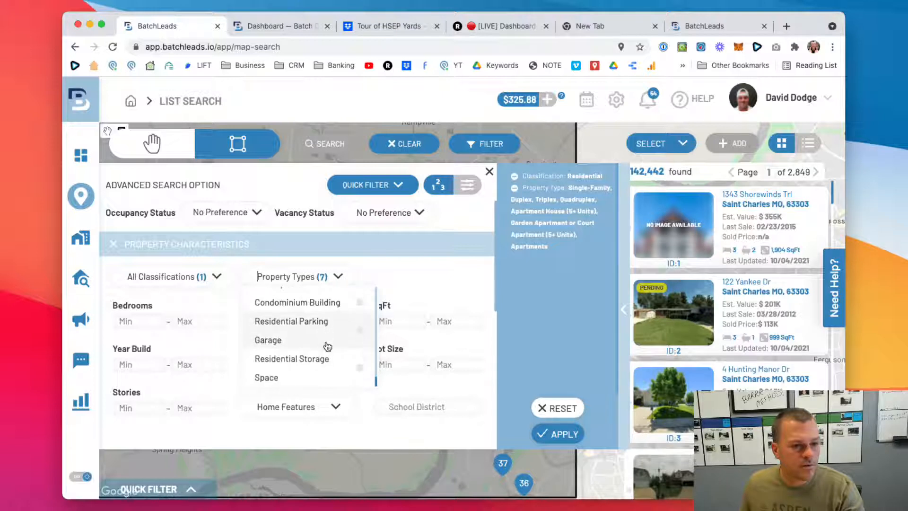
scroll(324, 345, "down", 1)
scroll(321, 341, "up", 10)
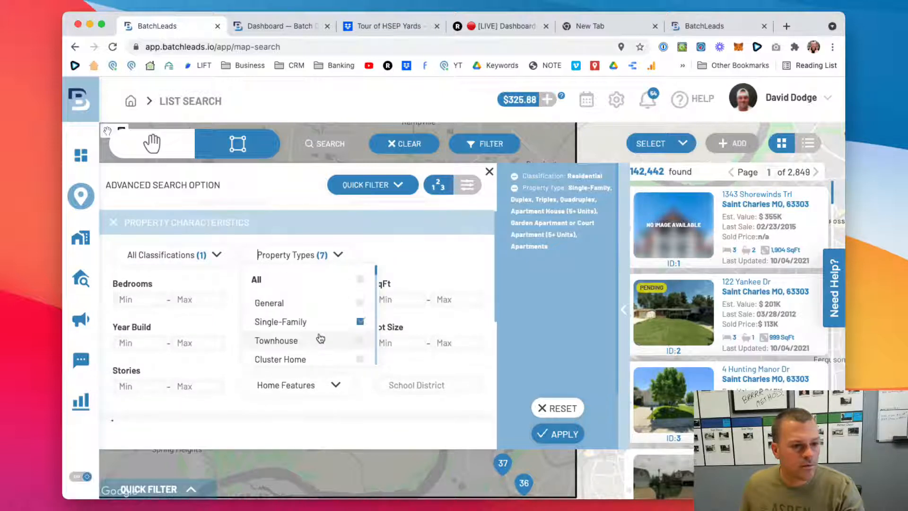
scroll(319, 337, "down", 3)
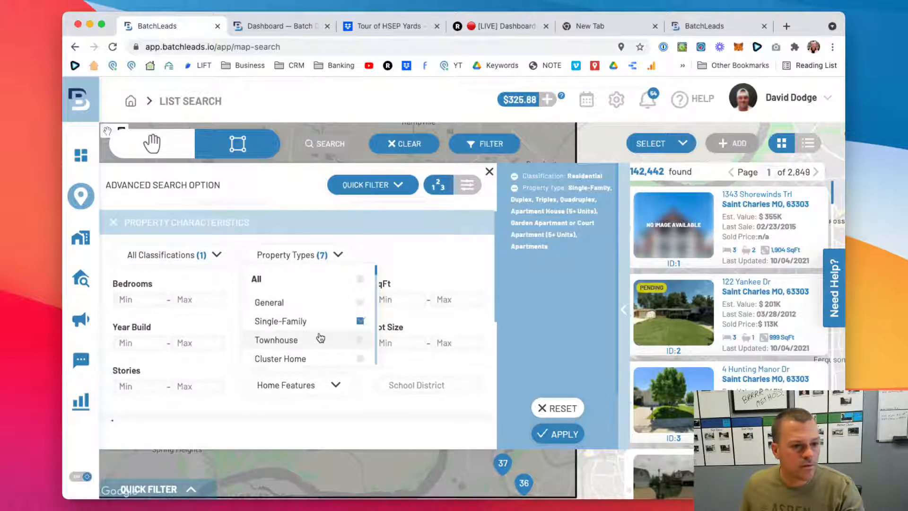
left_click(292, 231)
- Restrict the MLS status filter to properties that are not on the market
left_click(113, 250)
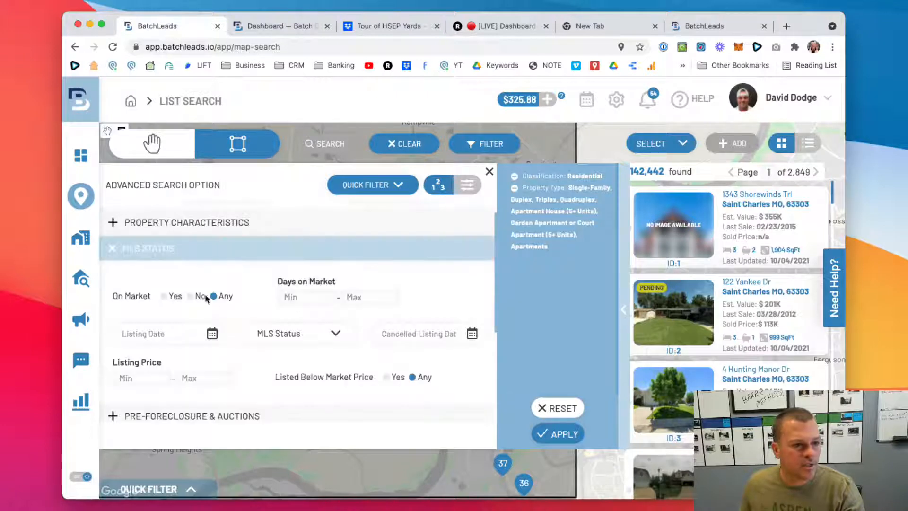
left_click(203, 296)
left_click(110, 249)
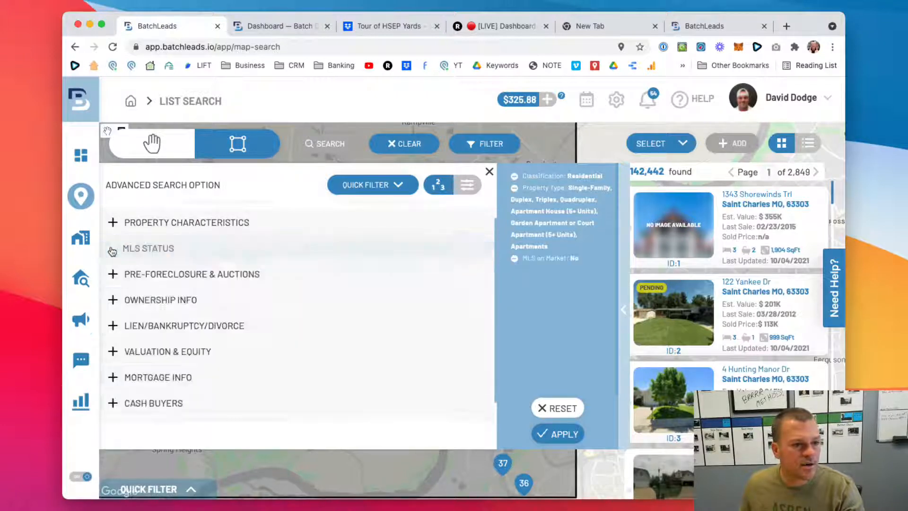
left_click(115, 275)
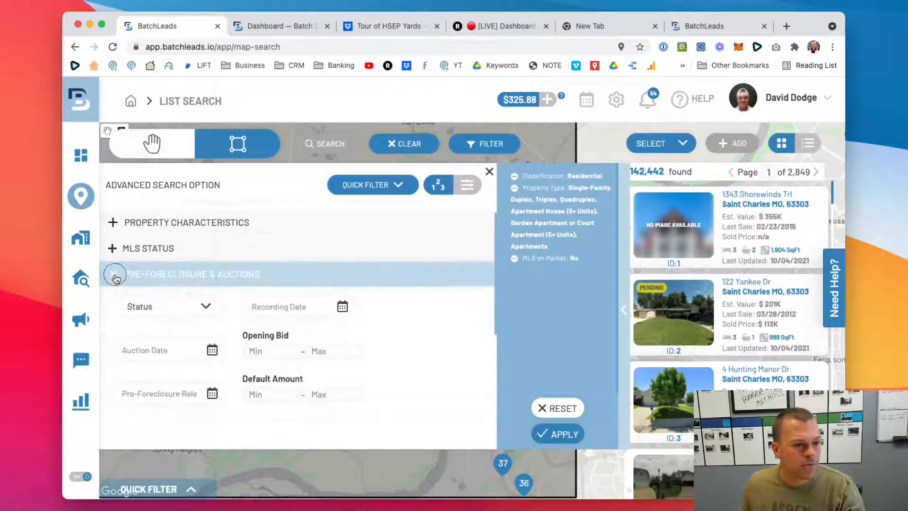
left_click(115, 275)
- Set the ownership filters to a minimum of 15 years of ownership and a minimum last sale price of 30,000
left_click(115, 302)
scroll(279, 352, "down", 1)
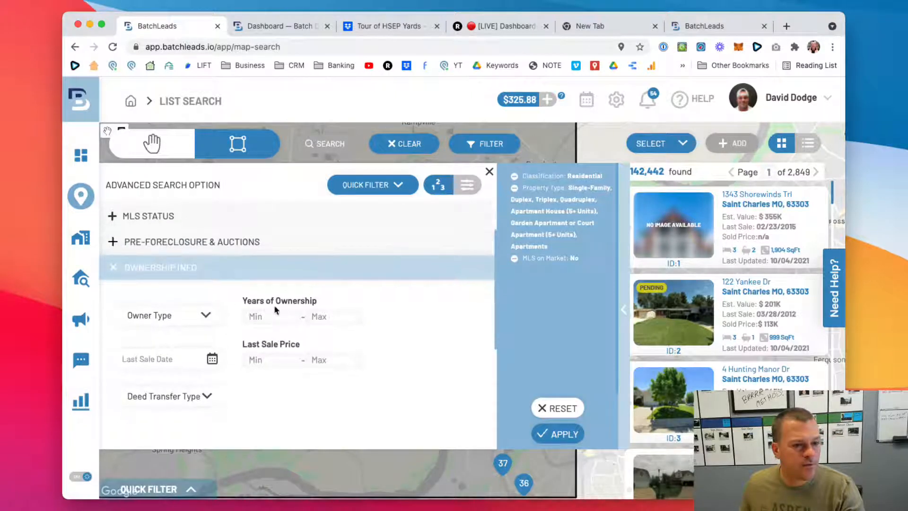
left_click(268, 317)
type("15")
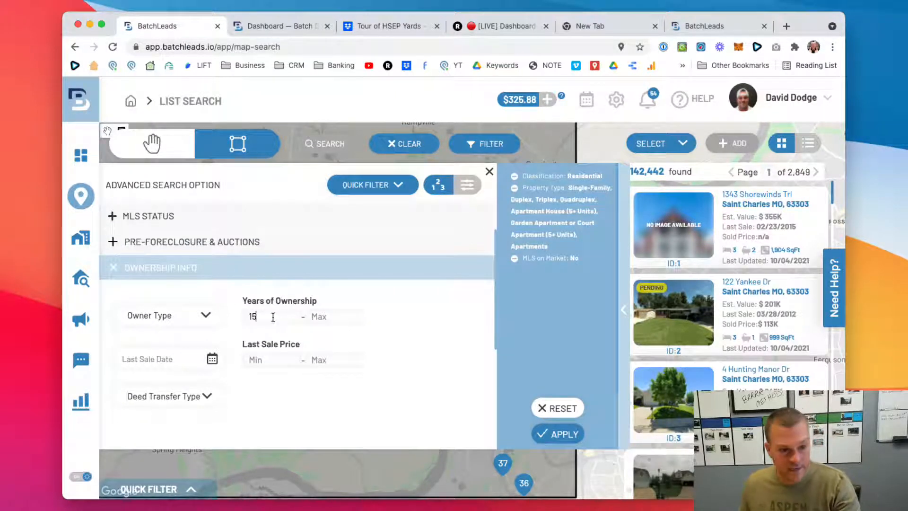
left_click(279, 359)
type("30")
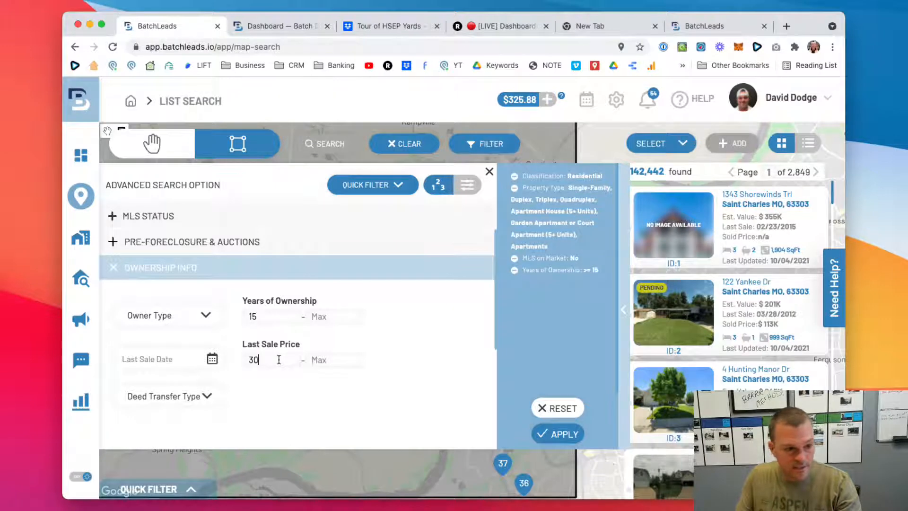
type("0,000")
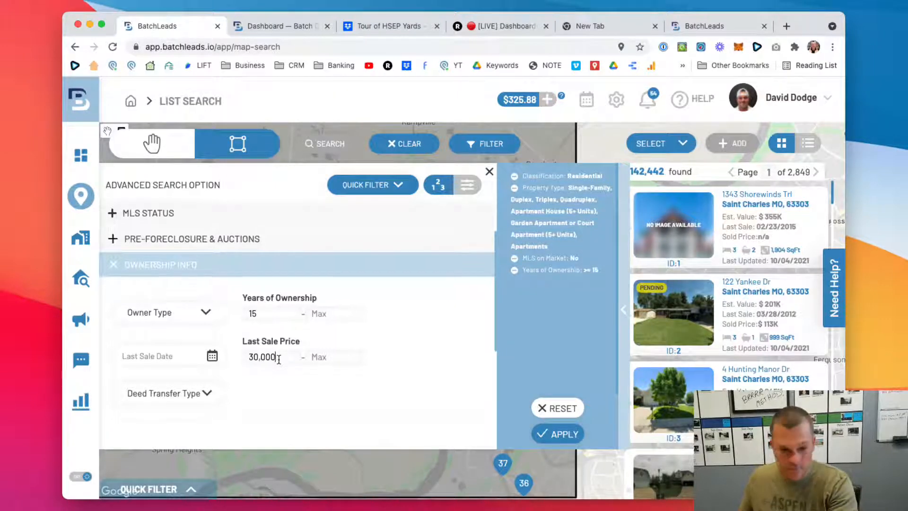
scroll(286, 393, "down", 2)
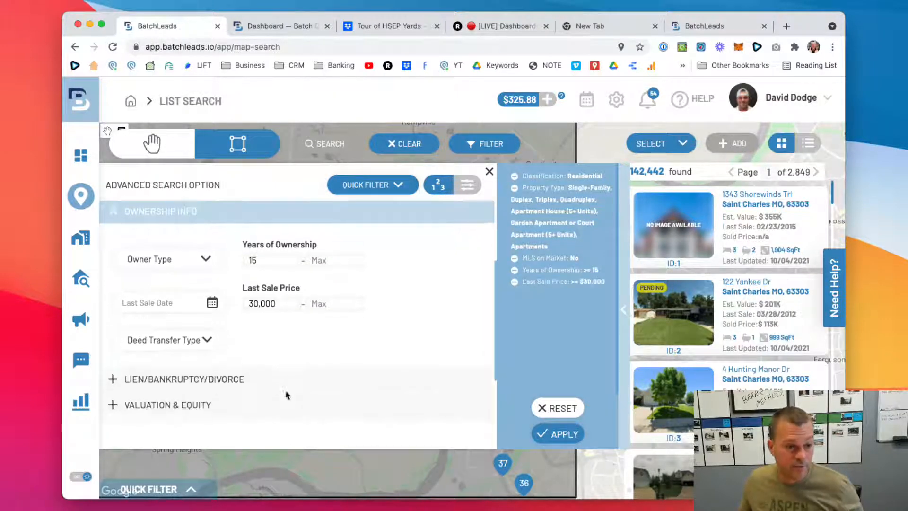
left_click(110, 217)
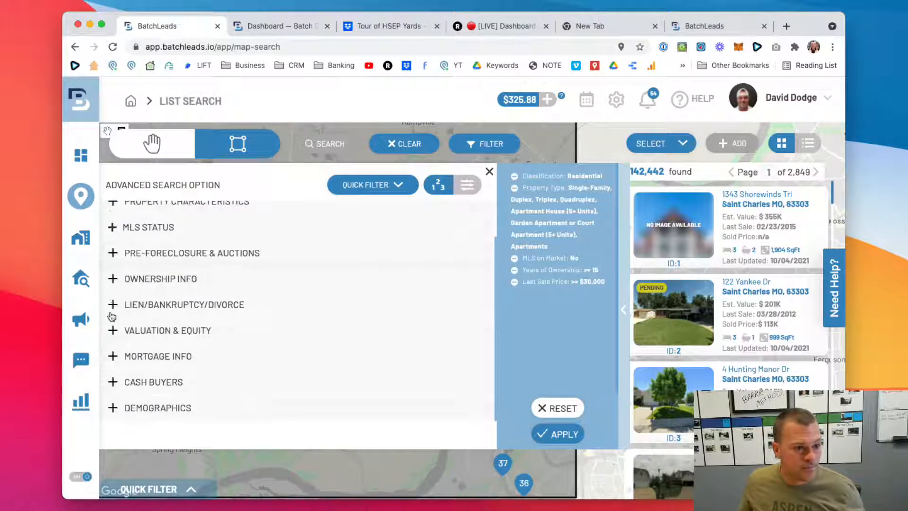
- Set the minimum estimated equity to 40% and apply all the filters to the search
left_click(112, 330)
left_click(348, 324)
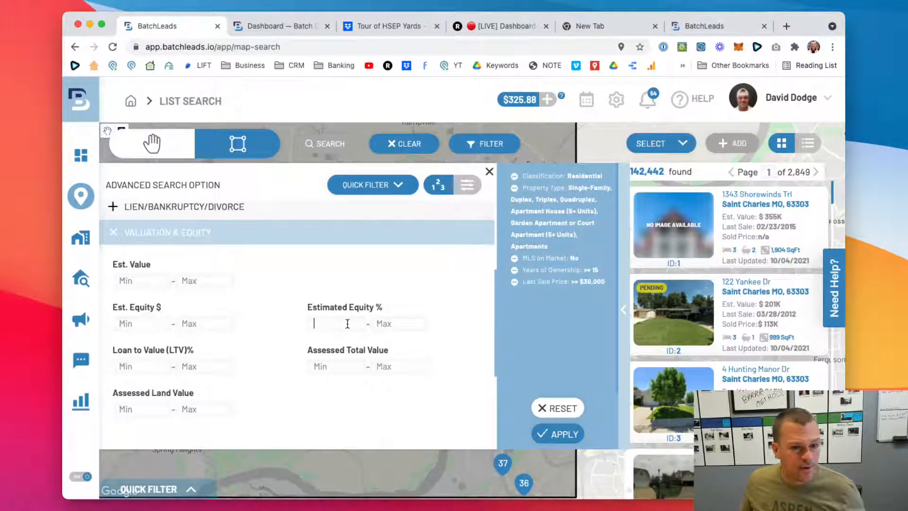
type("40")
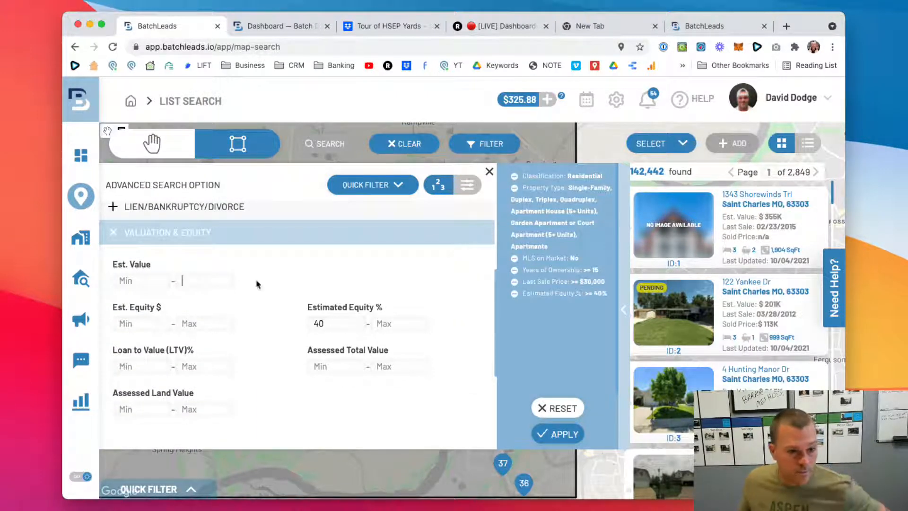
scroll(284, 307, "down", 1)
left_click(569, 438)
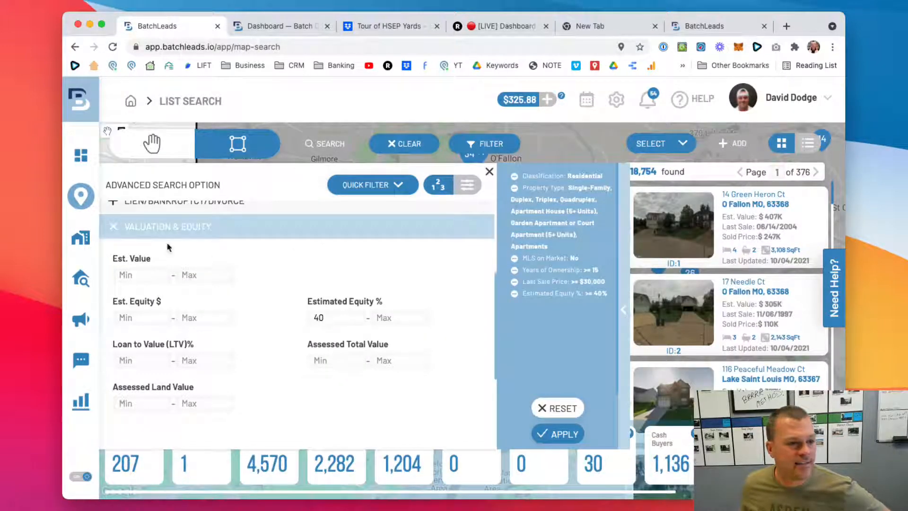
- Review the advanced search's mortgage, valuation and equity, lien/bankruptcy/divorce, and ownership filter sections
left_click(116, 230)
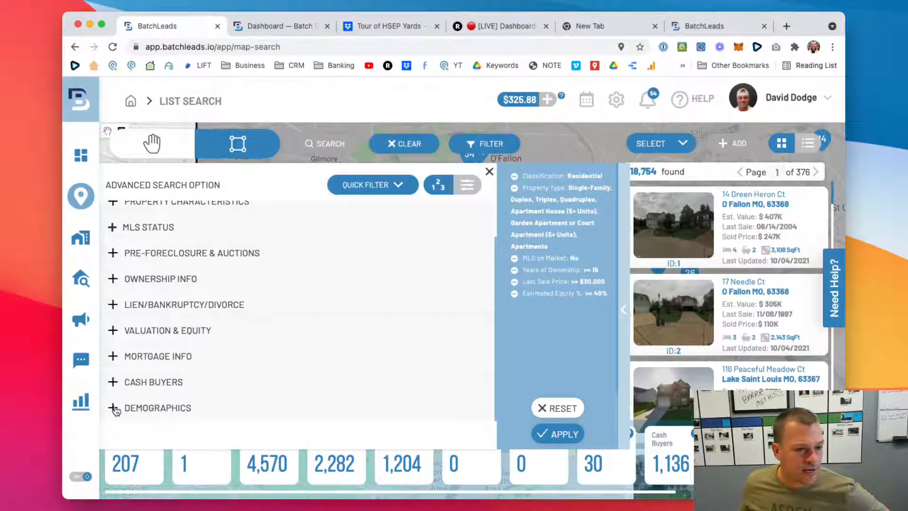
left_click(114, 357)
scroll(124, 359, "up", 3)
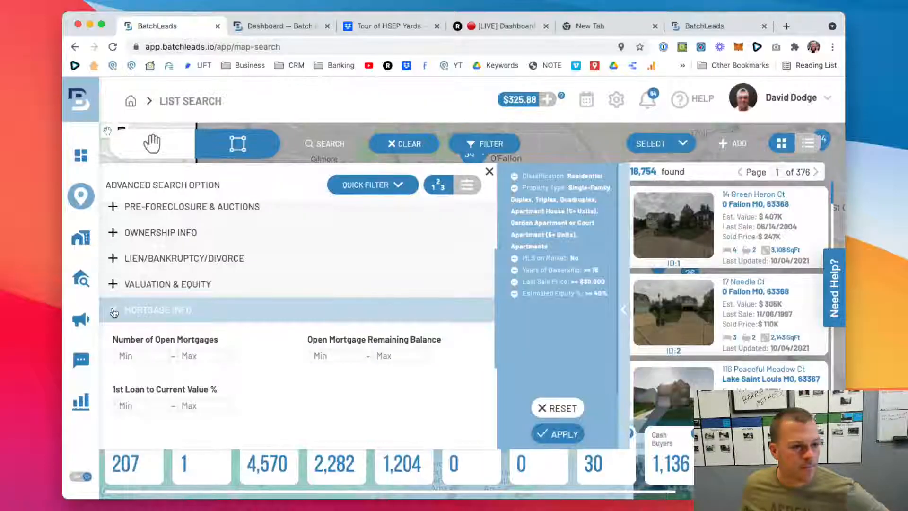
left_click(114, 309)
left_click(114, 332)
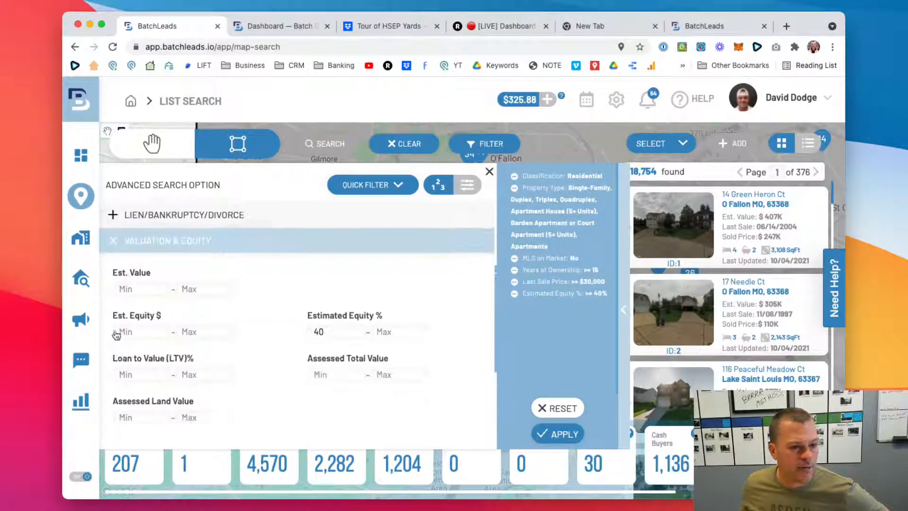
scroll(116, 334, "up", 1)
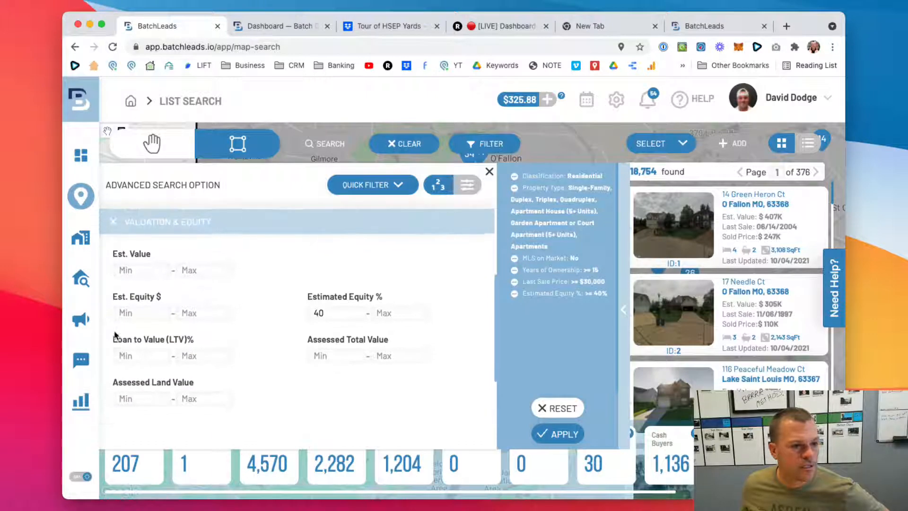
left_click(115, 220)
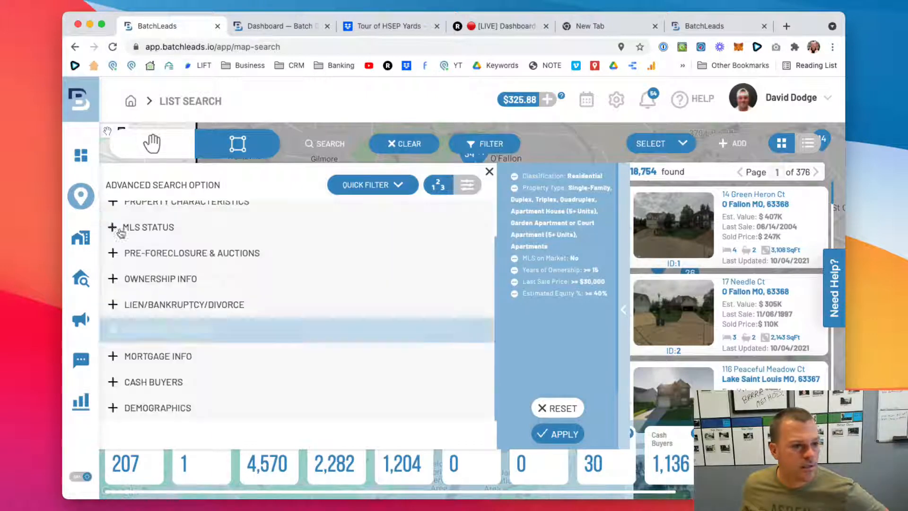
left_click(114, 304)
left_click(116, 304)
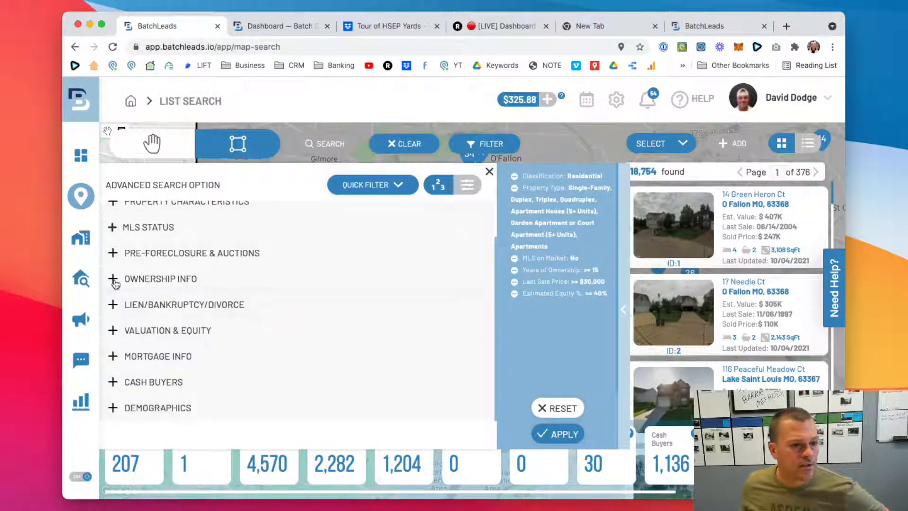
left_click(114, 279)
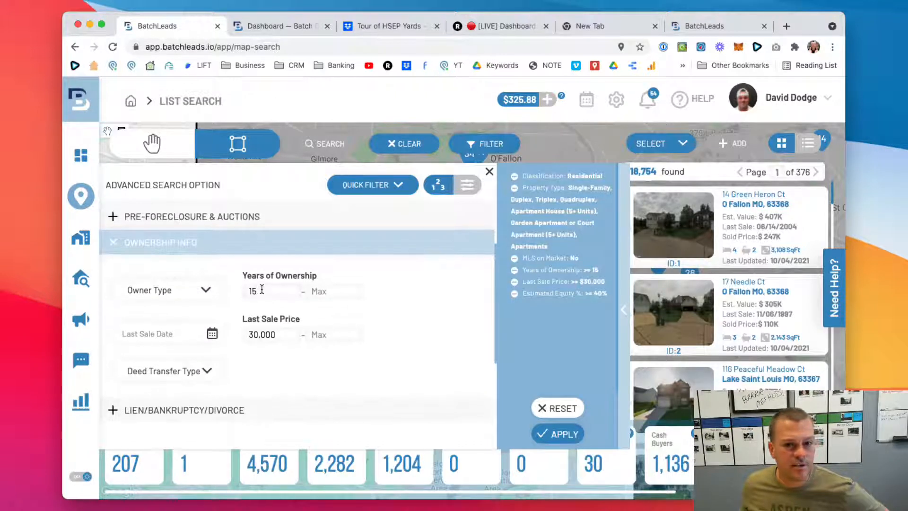
scroll(268, 336, "up", 1)
left_click(114, 263)
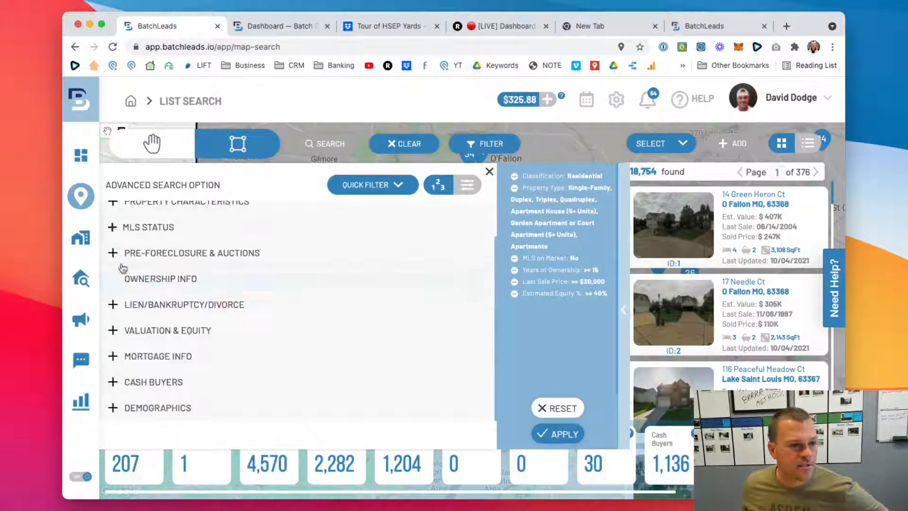
scroll(289, 261, "up", 1)
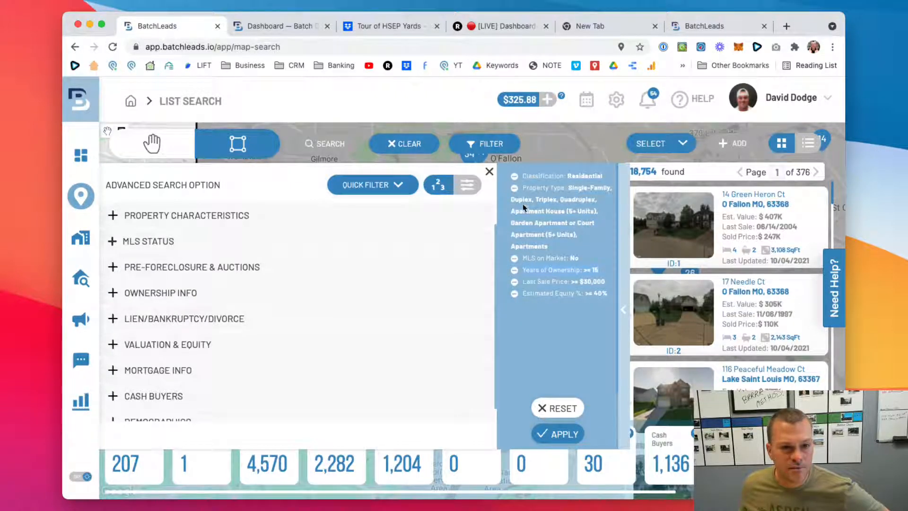
- Set the property characteristics to a minimum of 2 bedrooms and 750 SqFt, and apply the filters to the search
left_click(113, 215)
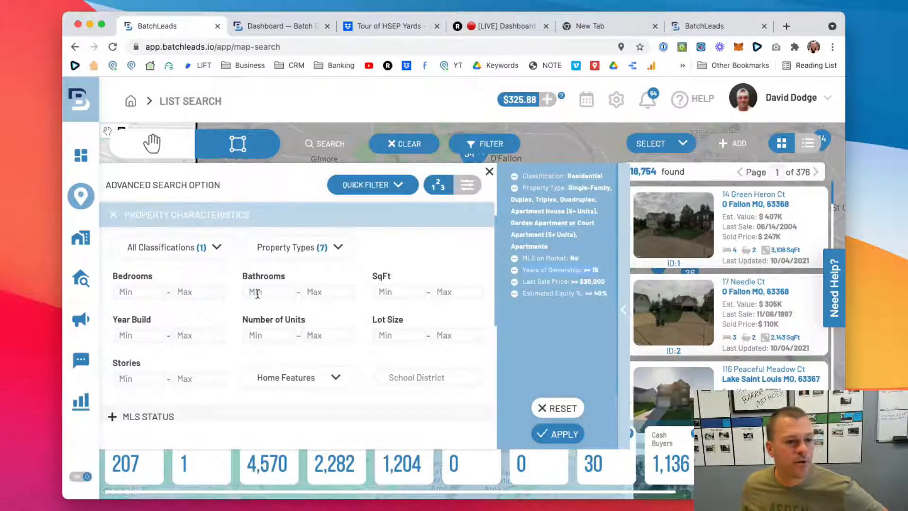
left_click(151, 291)
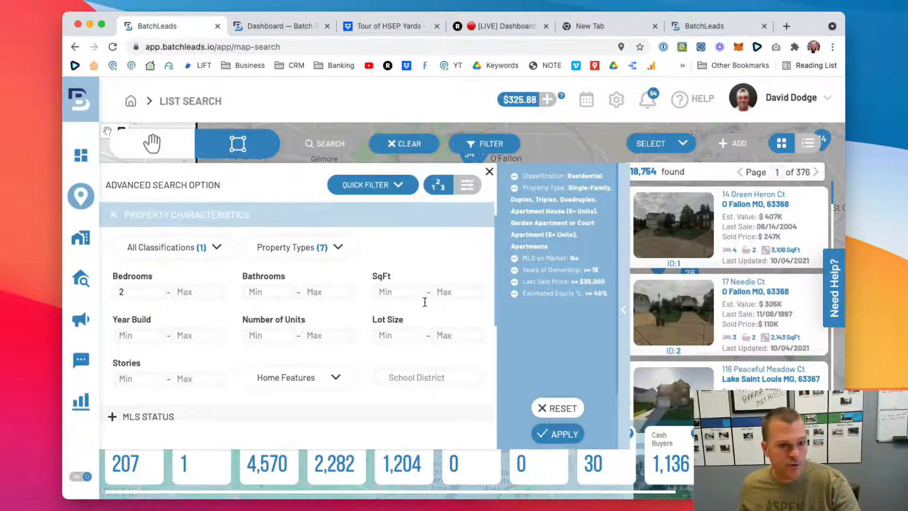
left_click(400, 297)
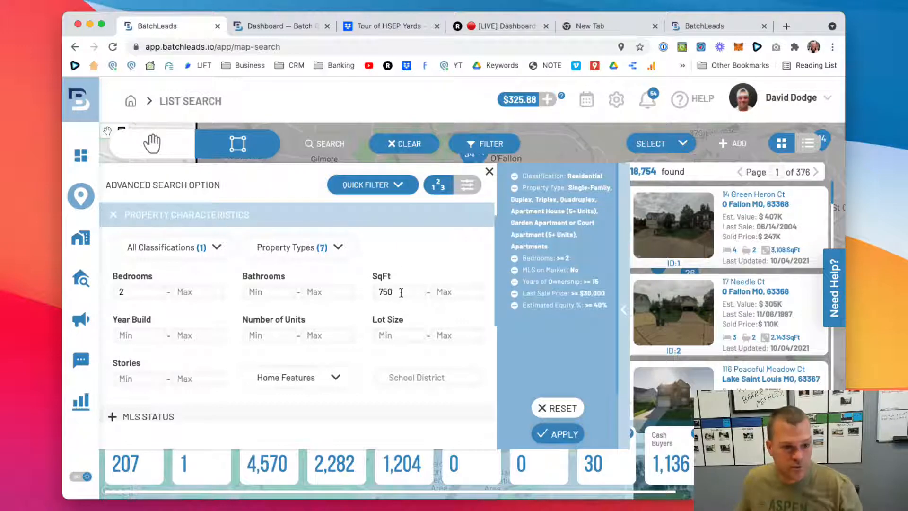
type("750")
left_click(559, 434)
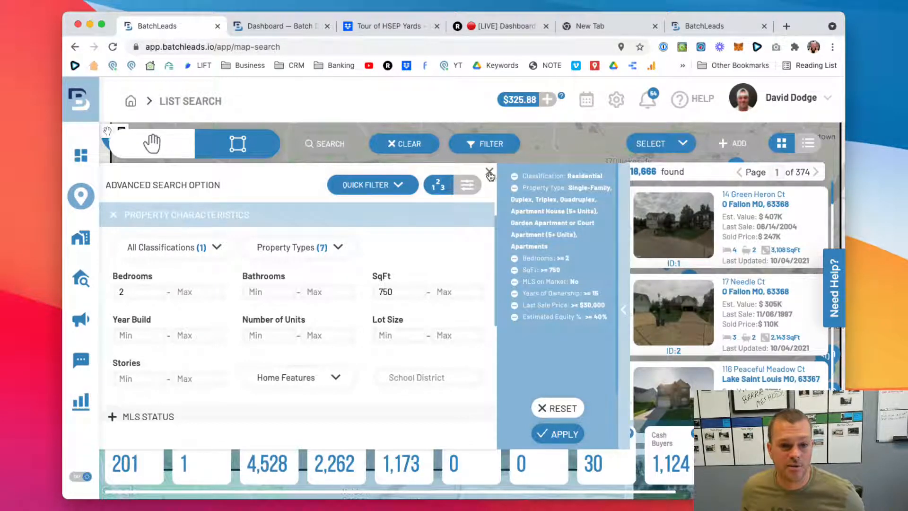
left_click(562, 433)
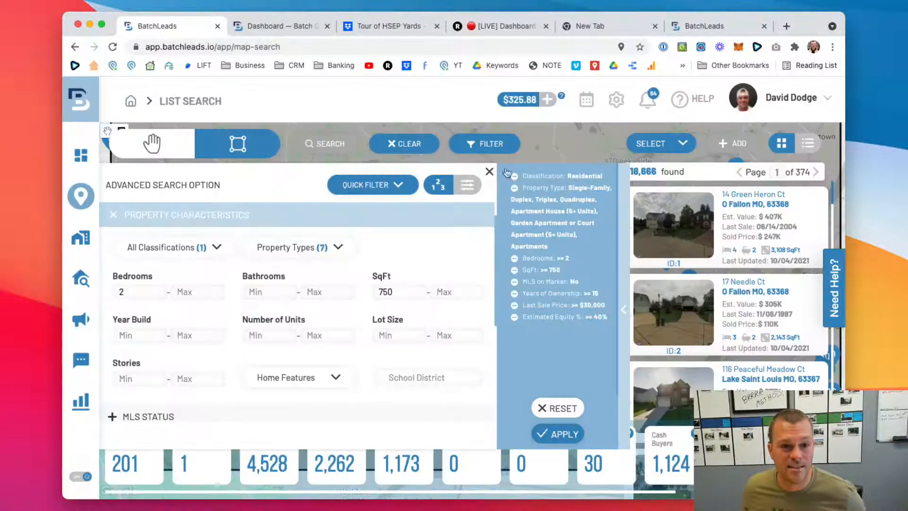
left_click(490, 171)
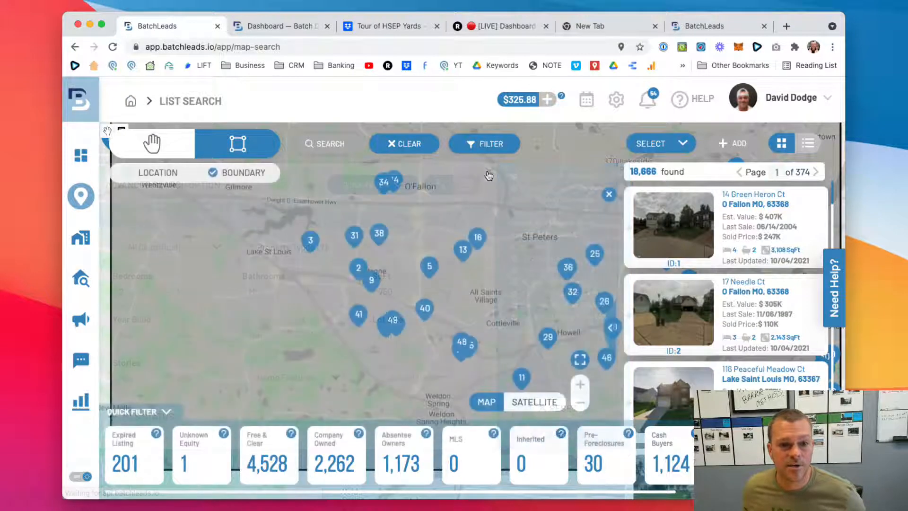
- Select all found properties and add them to a new list named "St Charles County - HE + 15yr + 40%"
left_click(673, 146)
left_click(645, 164)
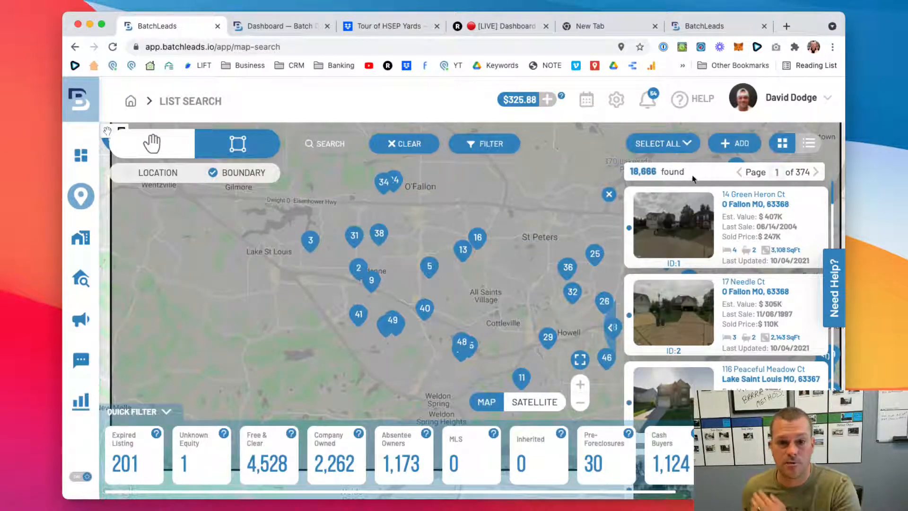
left_click(742, 145)
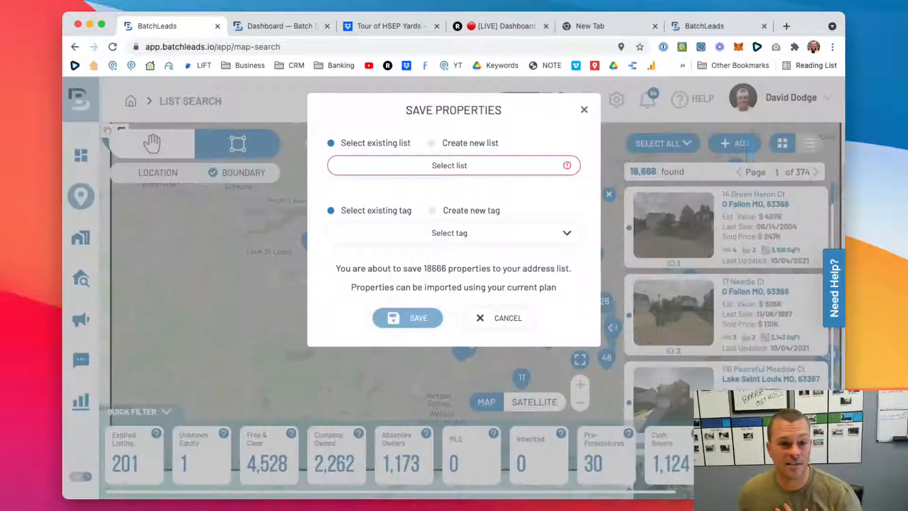
left_click(444, 144)
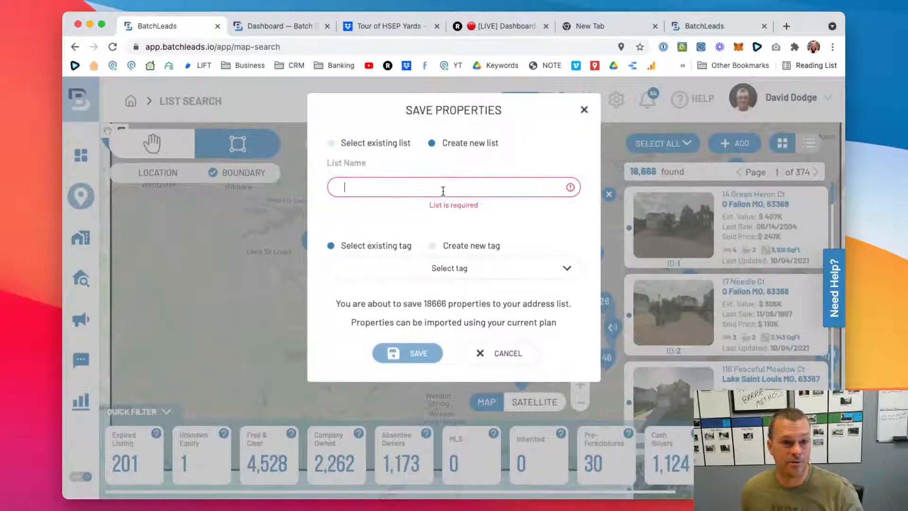
type("St Charles County - HE + 15yr +")
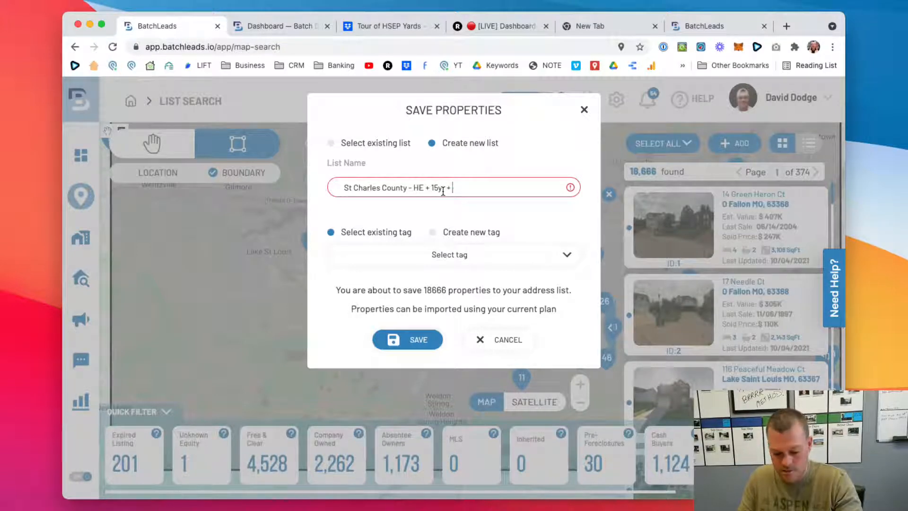
- Create a new tag named "HE + 15YR" for the properties being saved
left_click(454, 231)
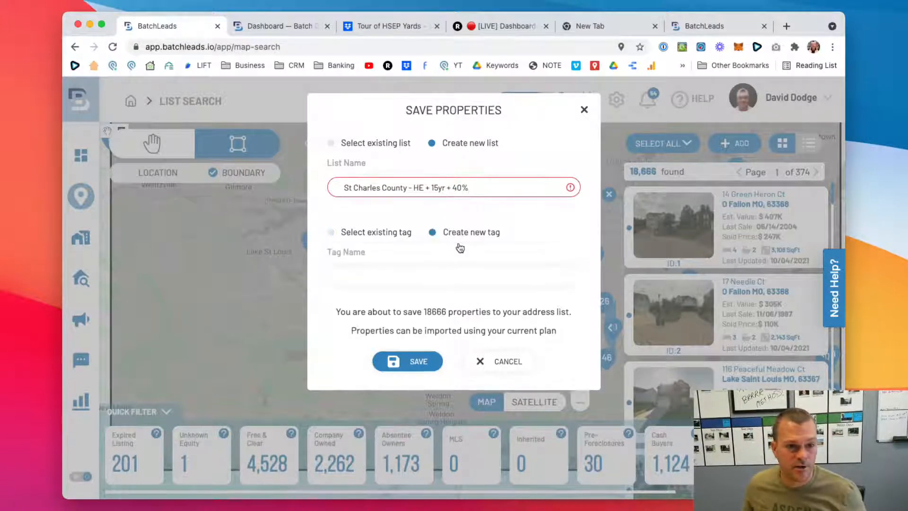
left_click(455, 274)
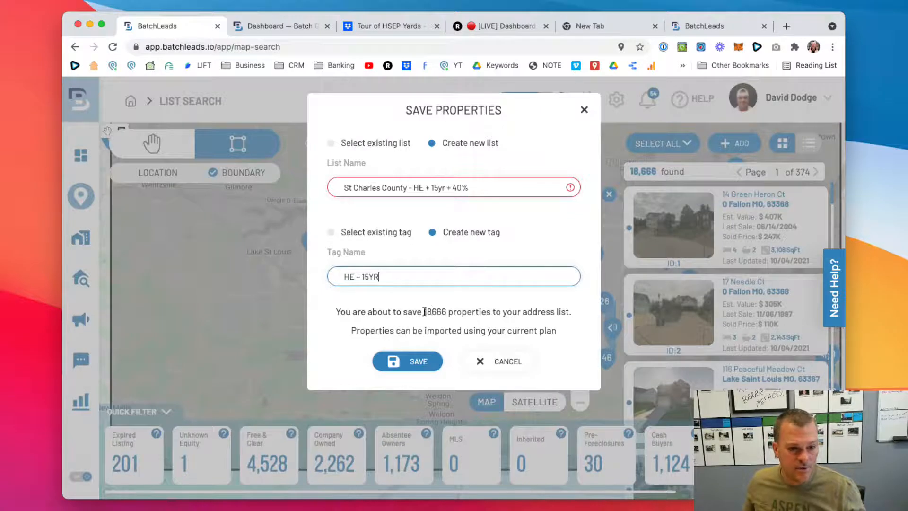
left_click_drag(424, 311, 573, 315)
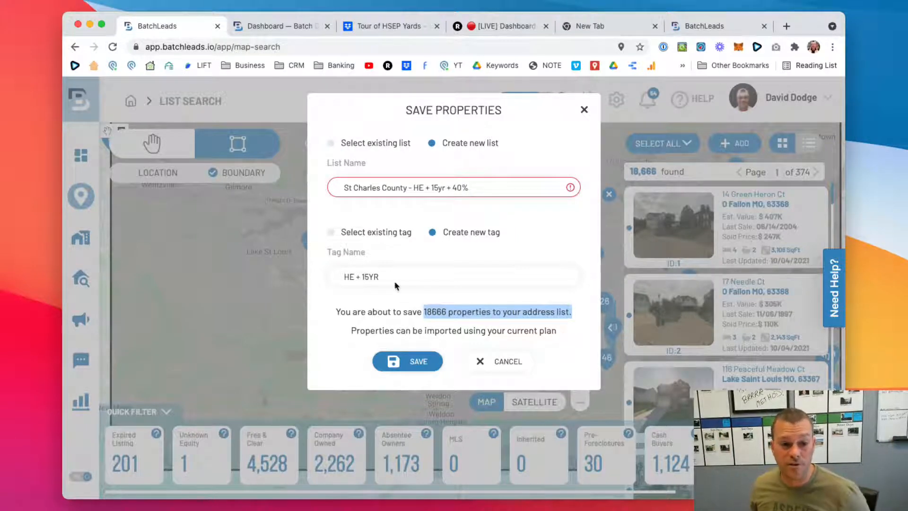
- Examine the subscription plans and the monthly lead limits of the Lists add-ons on the Plans page
left_click(722, 24)
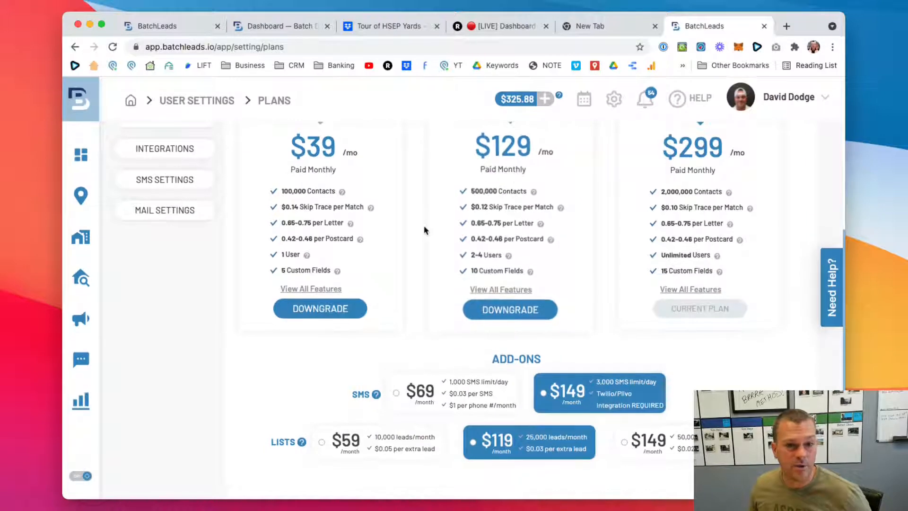
left_click(363, 455)
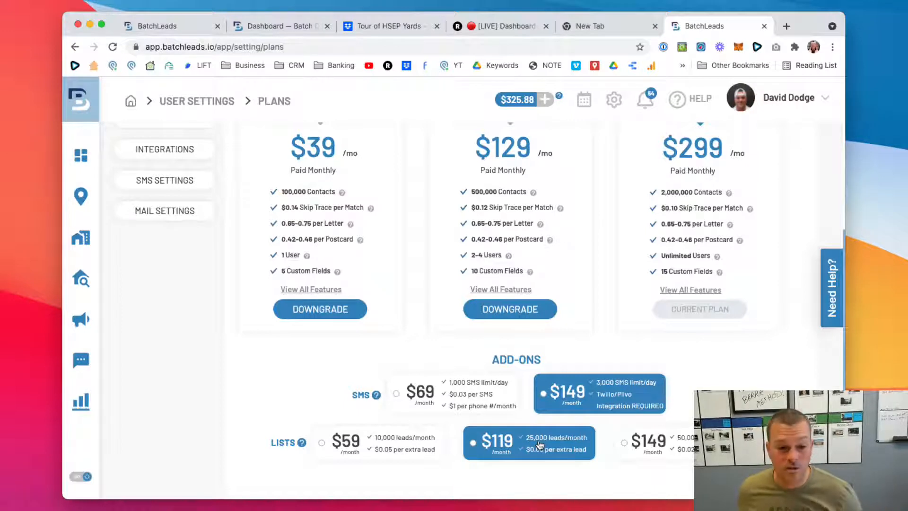
scroll(539, 444, "up", 1)
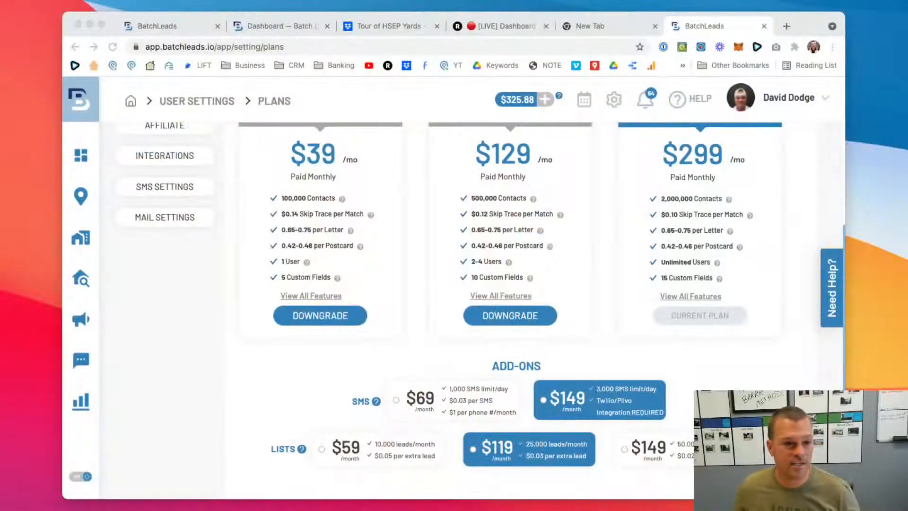
scroll(493, 315, "up", 1)
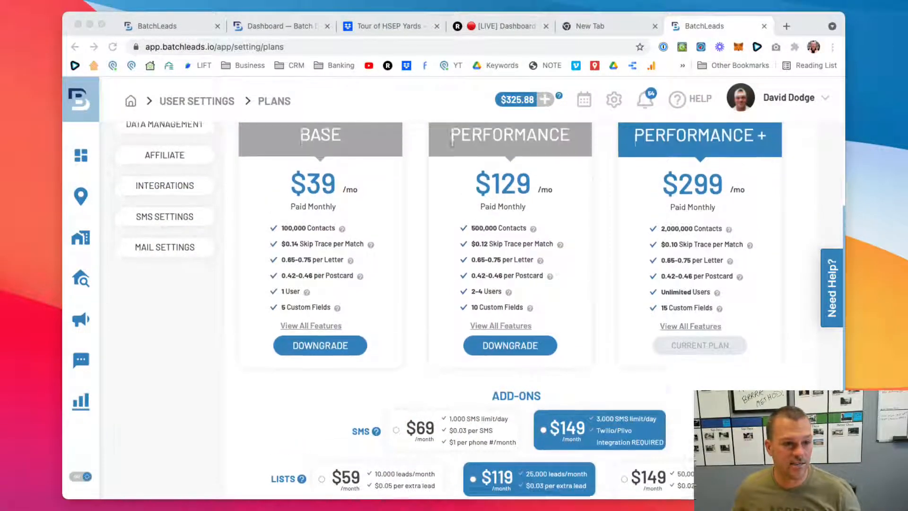
- Return to the list search and save the selected properties with the new list and tag
left_click(181, 26)
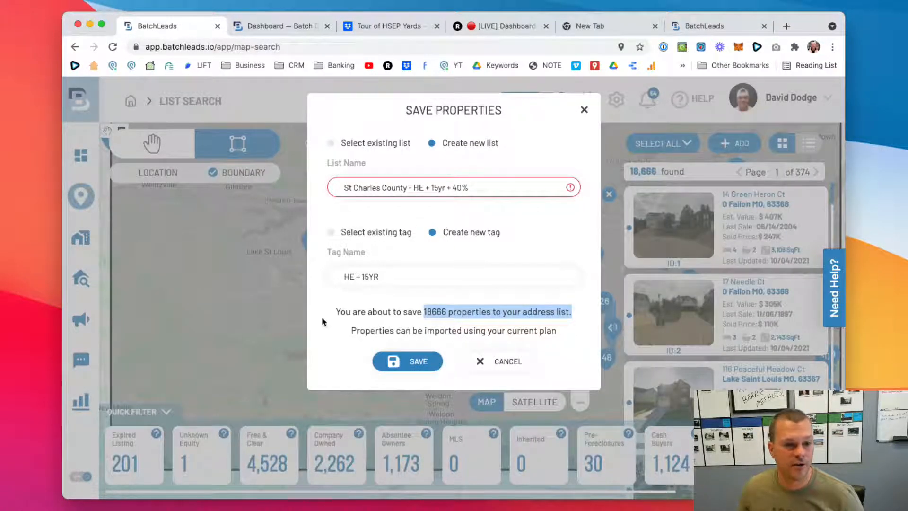
left_click(334, 306)
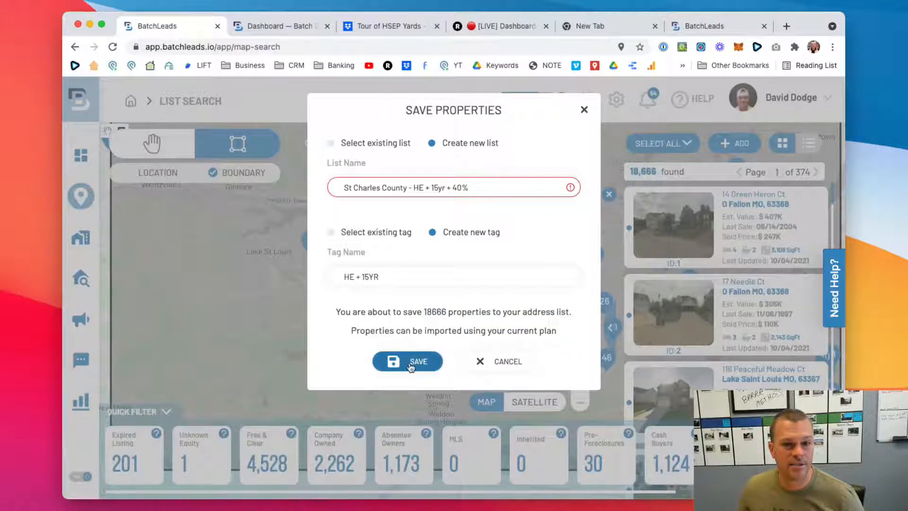
left_click(410, 366)
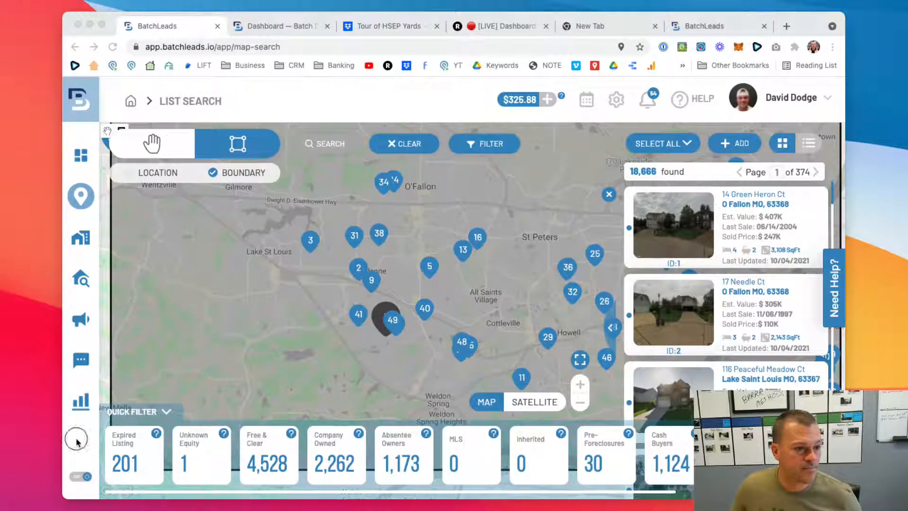
- Look over the SMS campaigns page and open the form for creating a new initial campaign
mouse_move(78, 426)
left_click(126, 321)
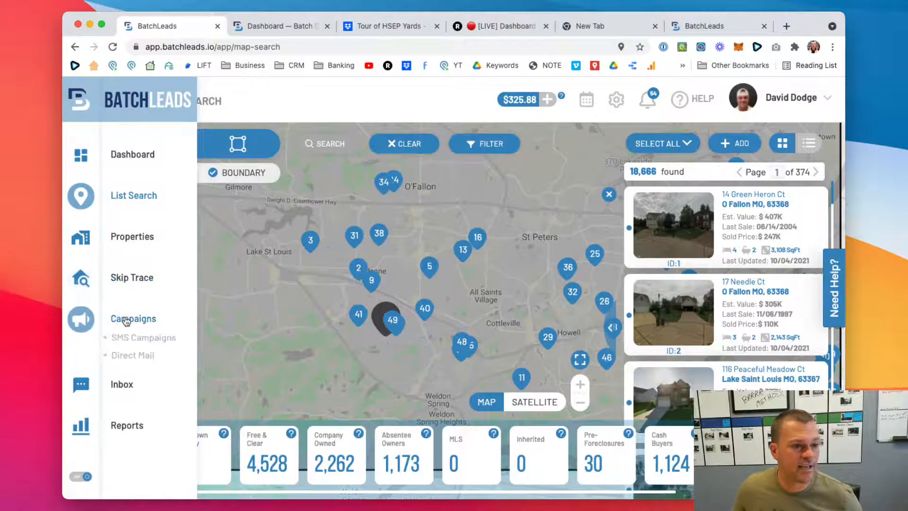
left_click(136, 338)
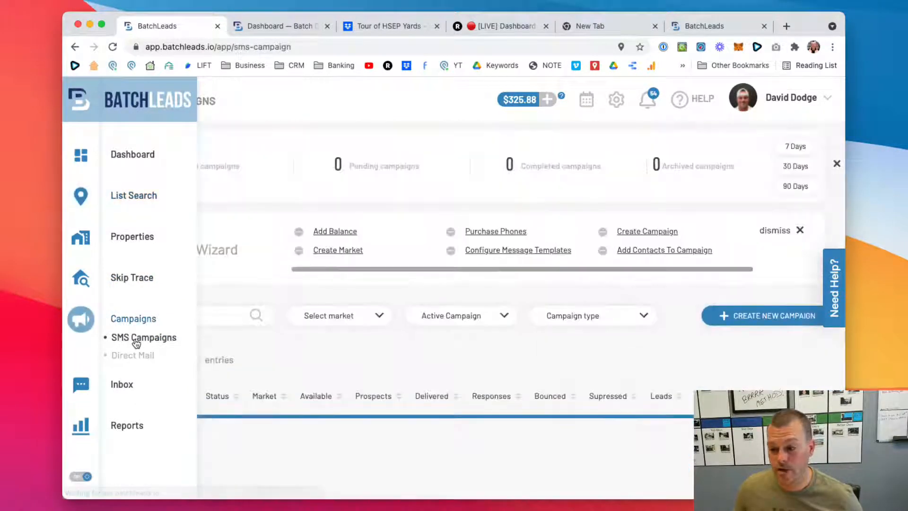
scroll(389, 371, "down", 1)
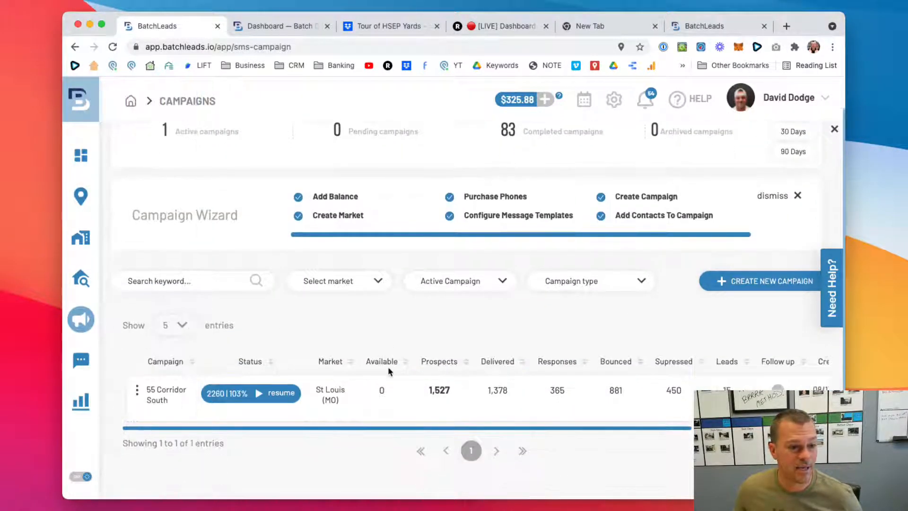
scroll(387, 367, "up", 1)
left_click(787, 308)
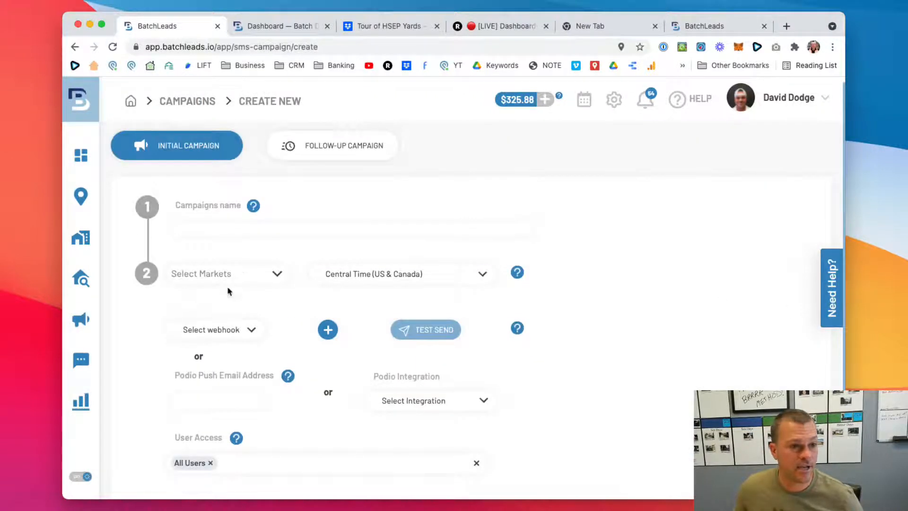
scroll(160, 200, "down", 1)
scroll(124, 227, "up", 1)
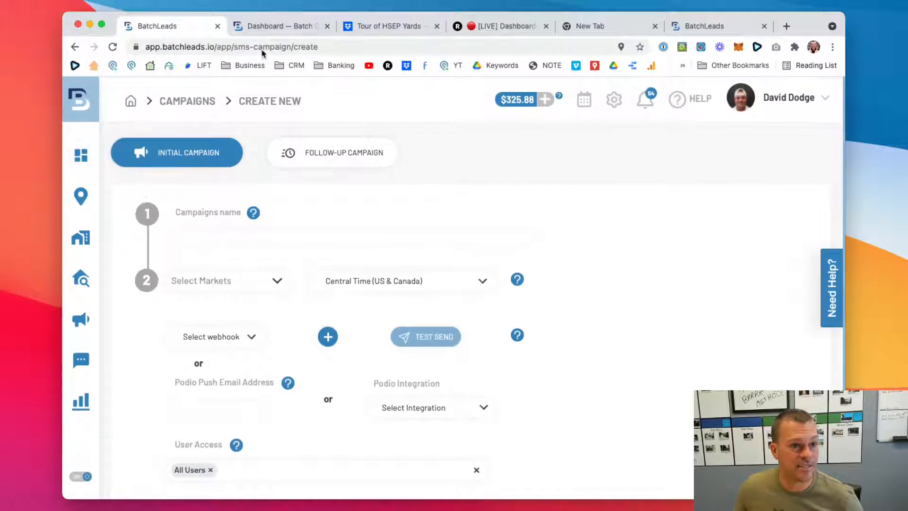
- Switch to BatchDialer and open the contact lists page where contacts can be imported
left_click(274, 24)
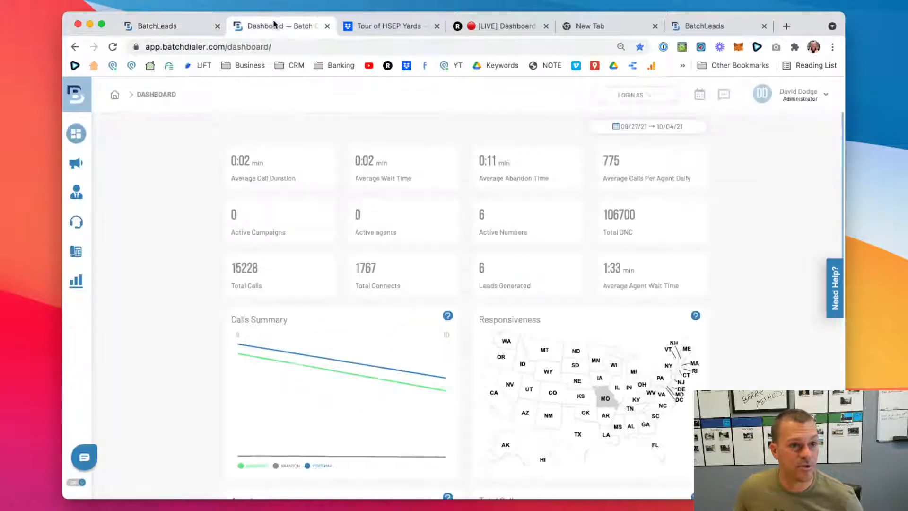
double_click(175, 46)
key("Return")
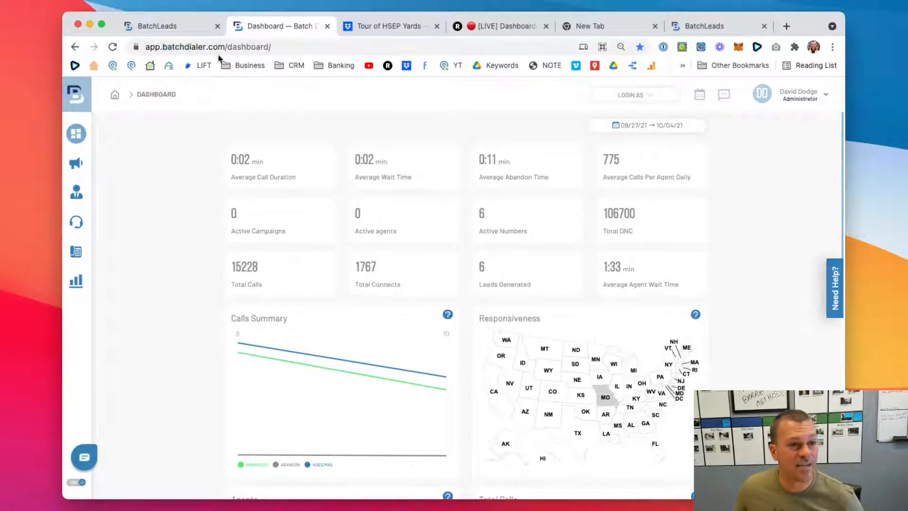
mouse_move(87, 280)
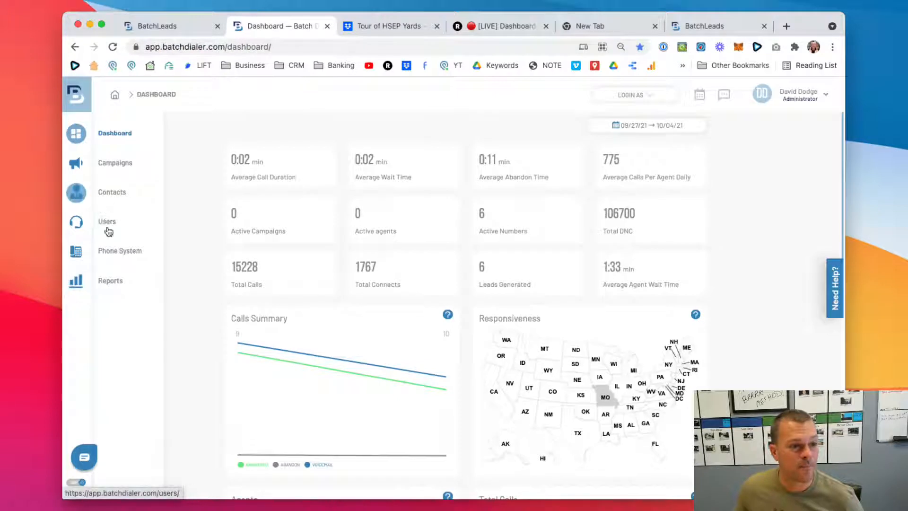
left_click(106, 192)
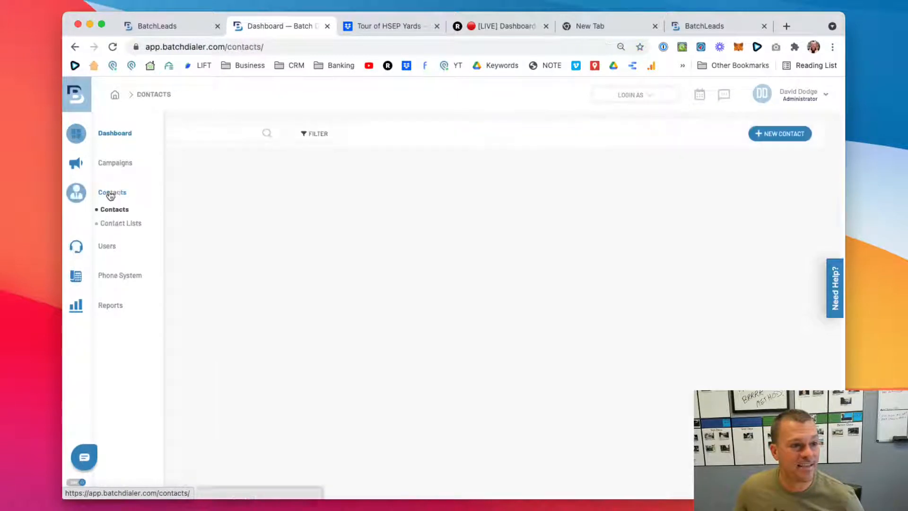
left_click(114, 225)
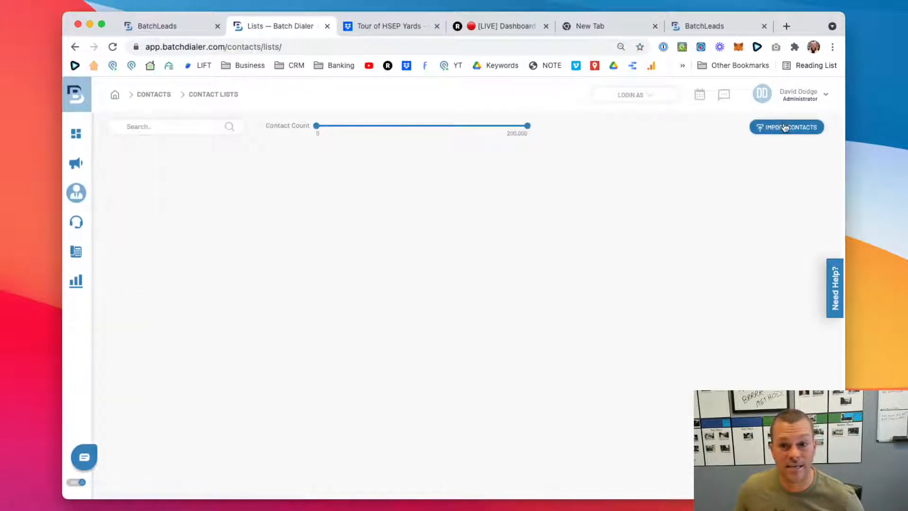
- Open the dialer campaigns overview and look through the existing campaigns and their call statistics
left_click(106, 162)
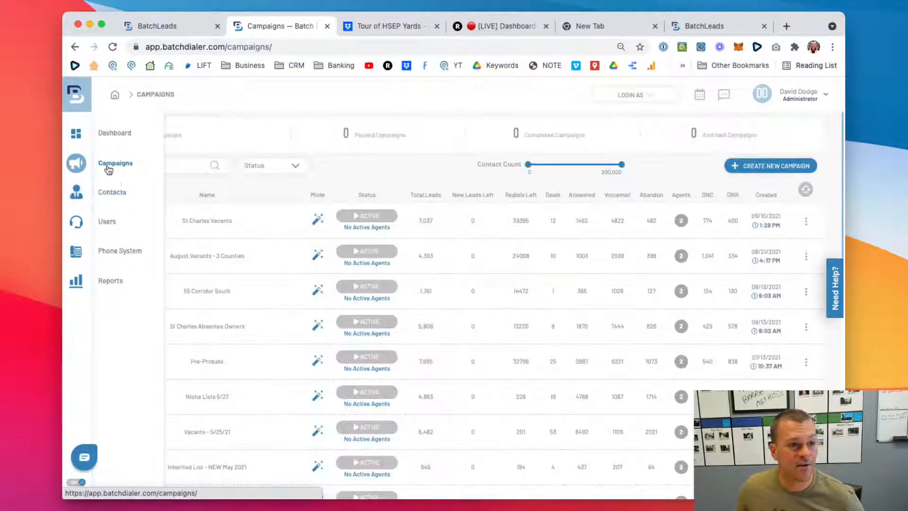
scroll(248, 237, "down", 5)
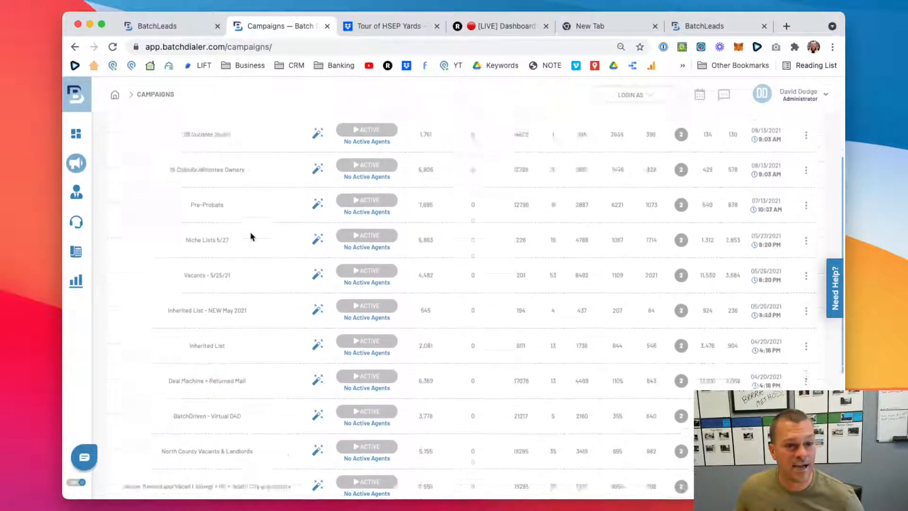
scroll(249, 237, "down", 3)
scroll(249, 237, "up", 10)
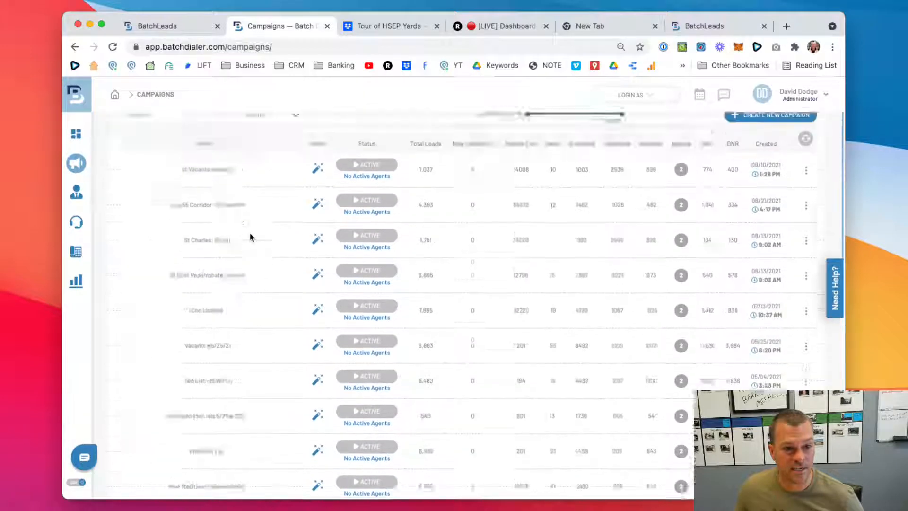